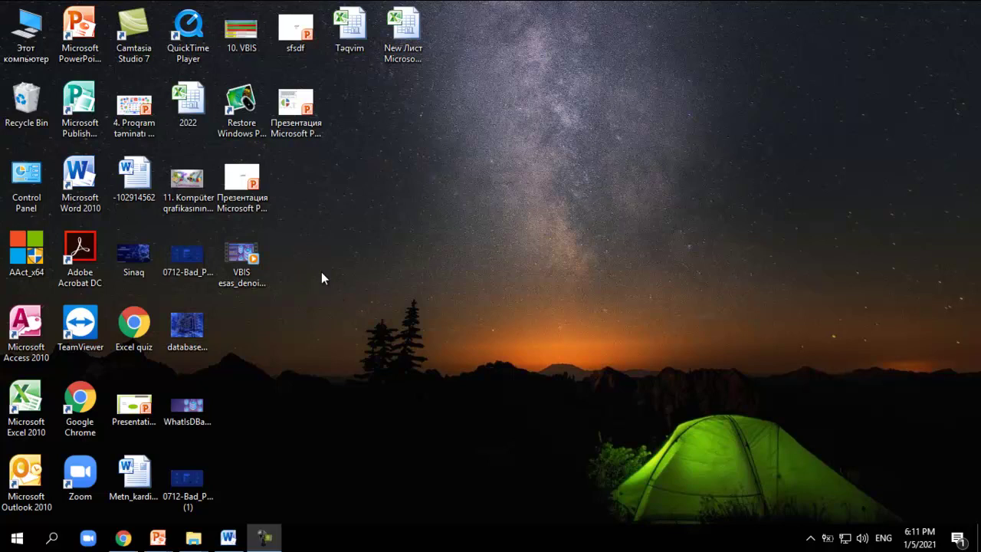
Step: Launch Microsoft Access 2010 from its desktop shortcut
double_click(28, 338)
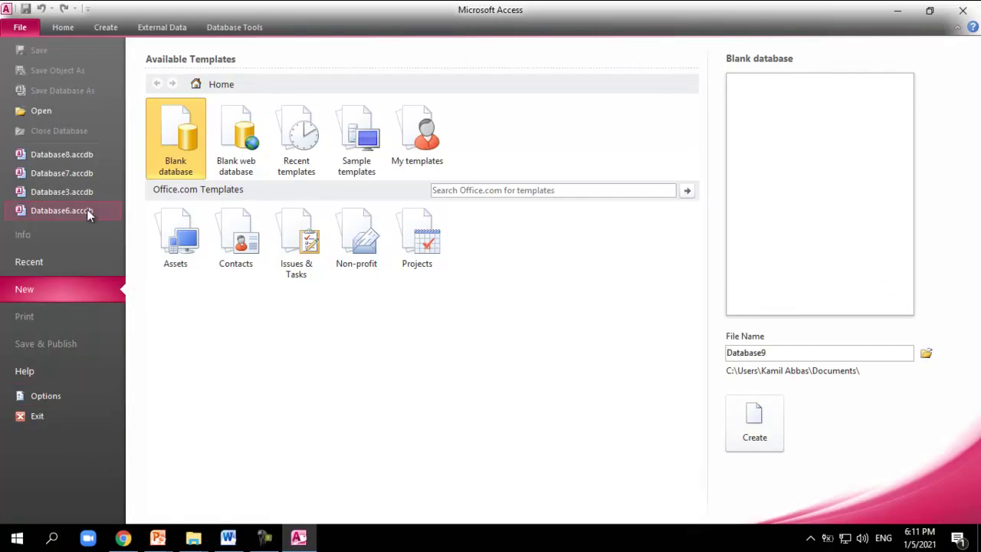
Step: Return to Access's New page, check the .accdb note in Word, then minimize Word
left_click(63, 28)
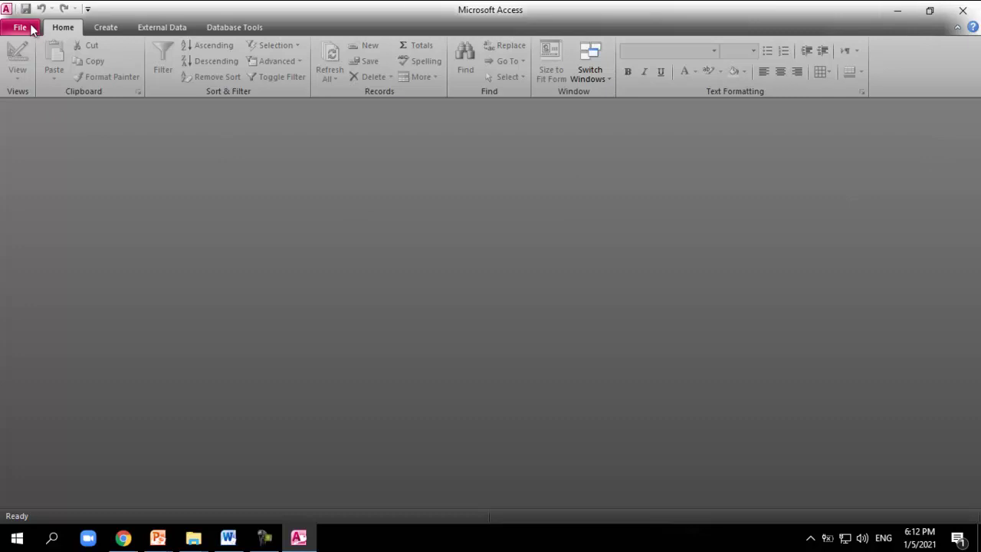
left_click(29, 28)
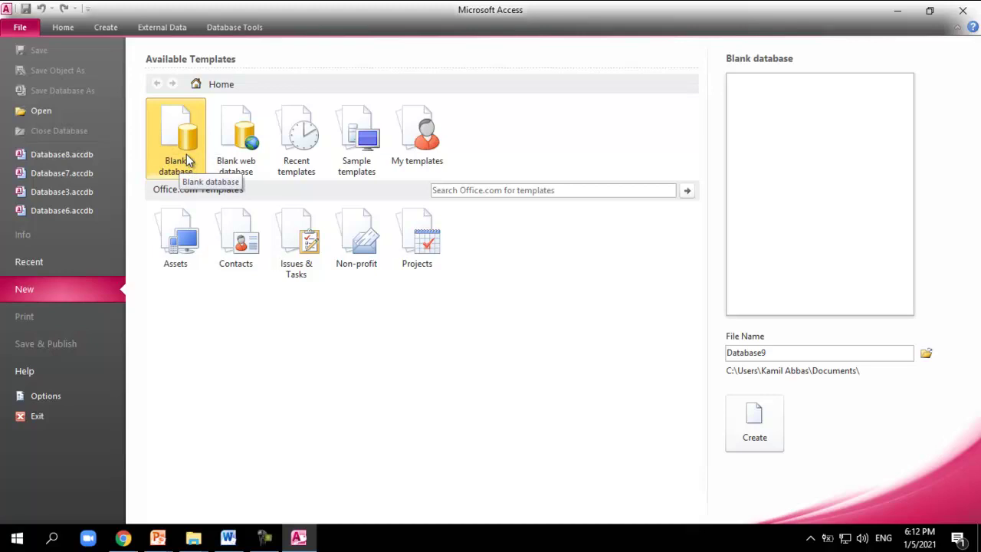
left_click(228, 536)
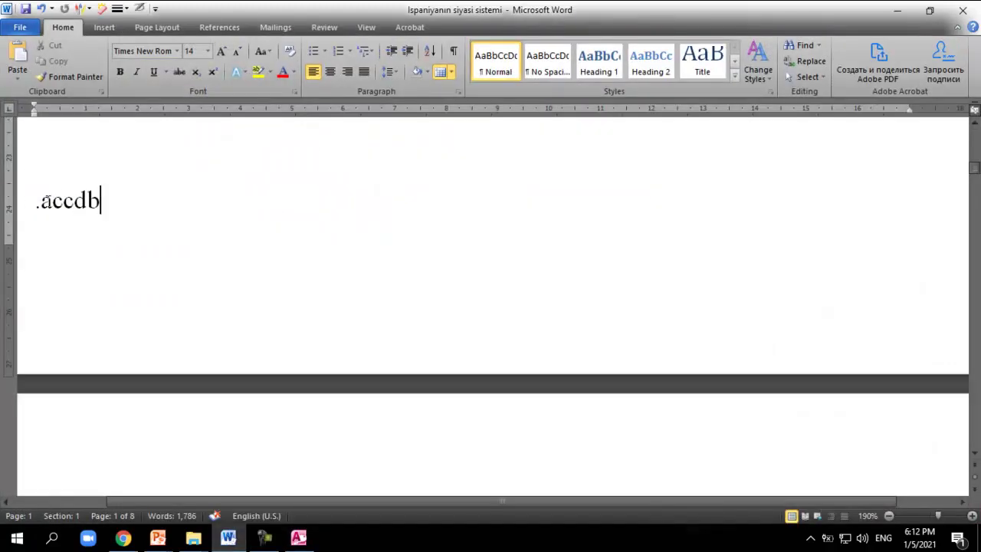
left_click(233, 546)
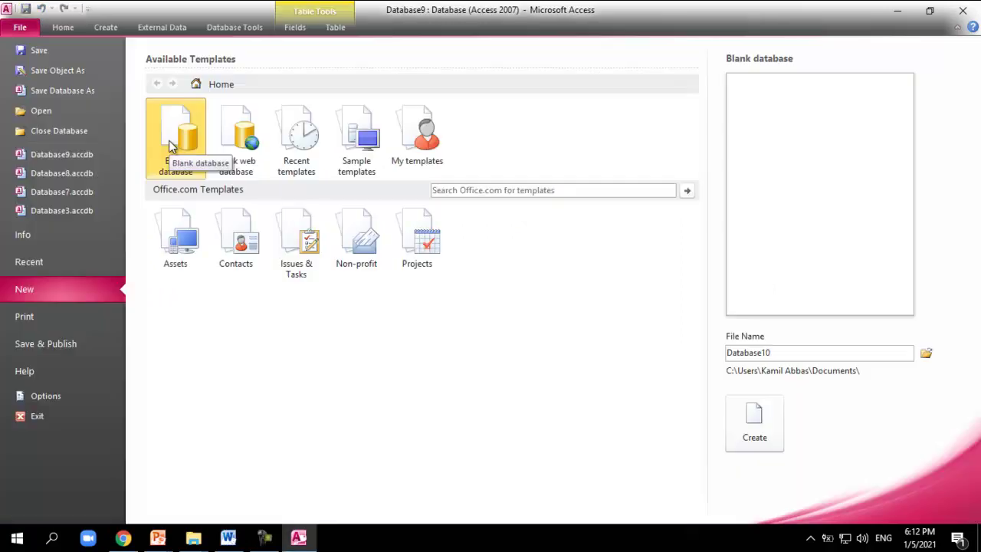
Step: Create blank database Database10 and browse the Table, Fields and Create ribbon options
double_click(169, 140)
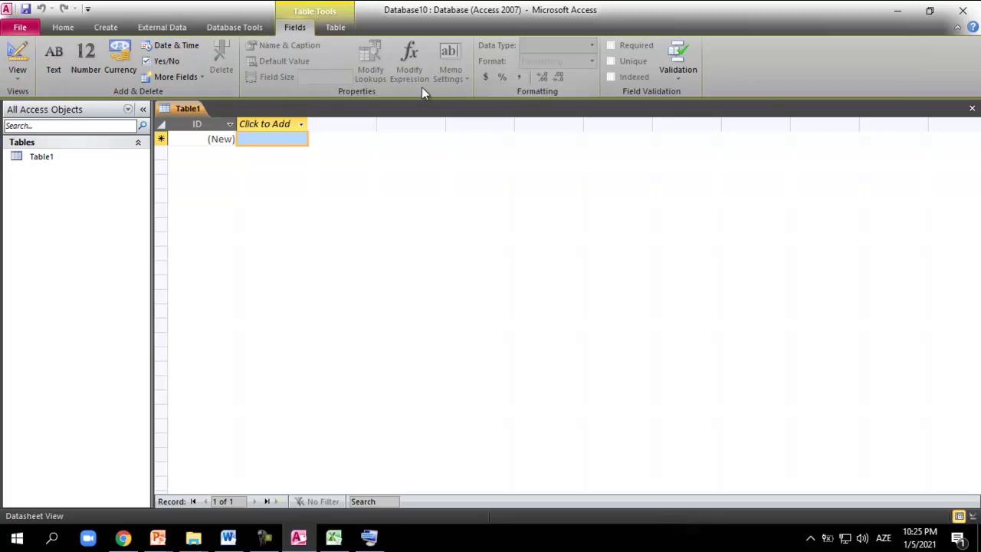
left_click(335, 27)
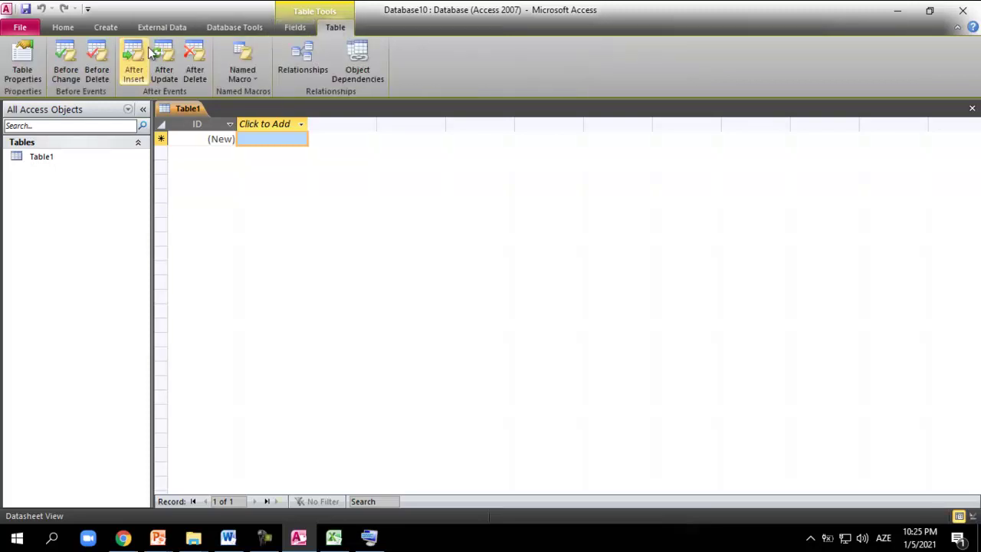
left_click(305, 29)
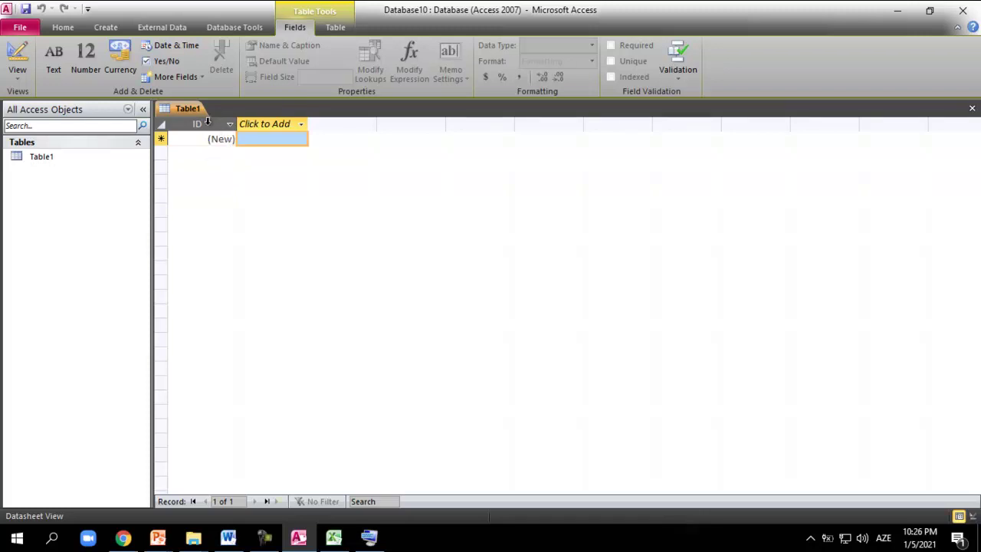
key("alt+c")
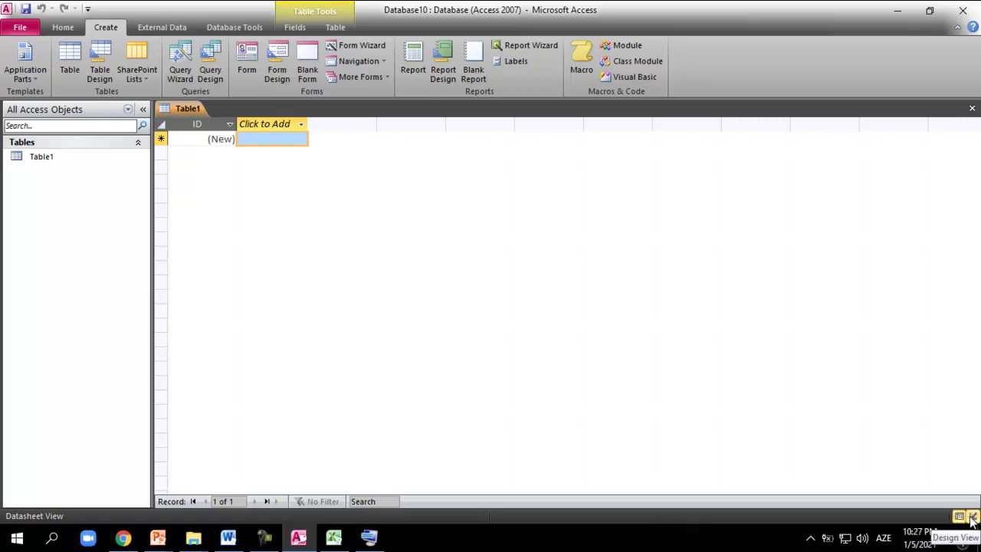
Step: Switch Table1 to Design view, saving it under the name Table1
left_click(972, 519)
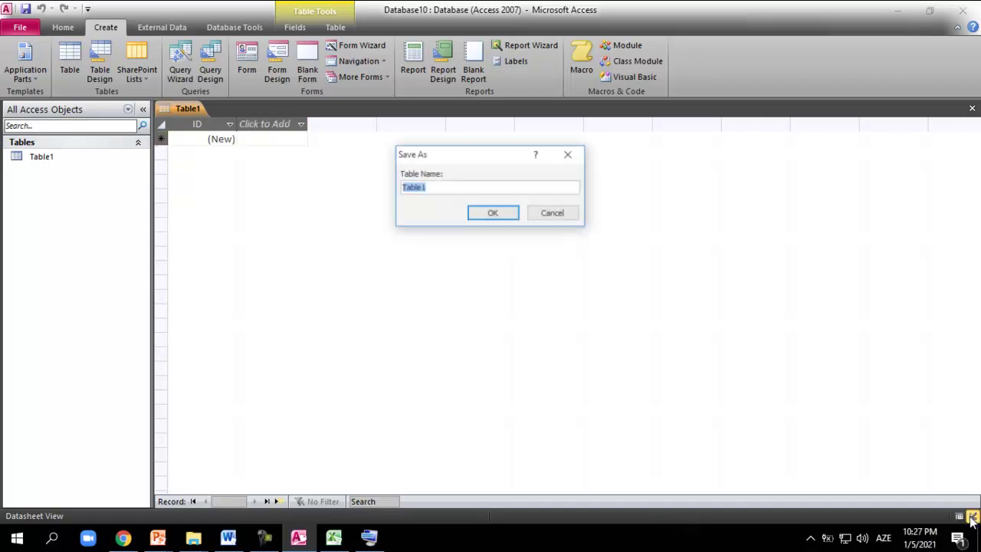
left_click(508, 213)
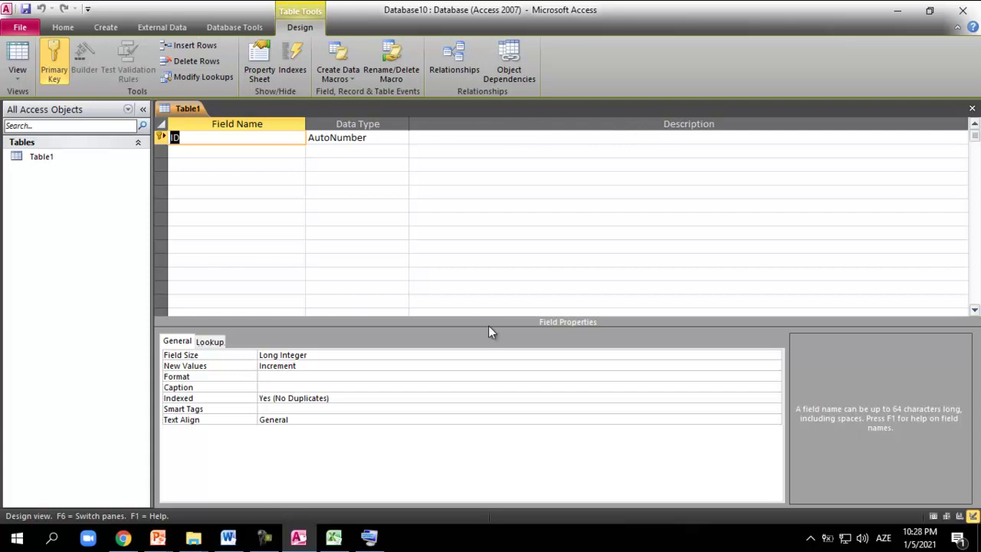
left_click(105, 26)
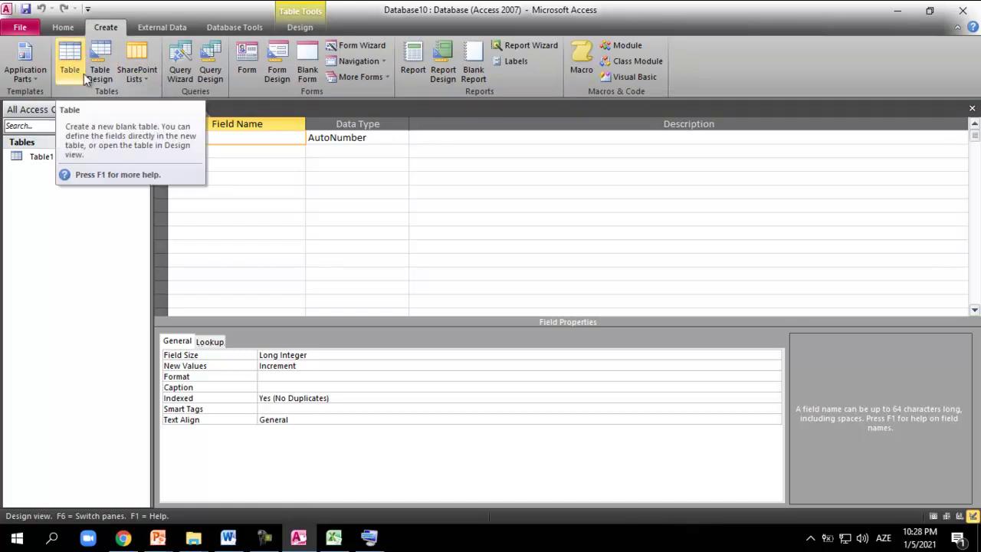
left_click(132, 75)
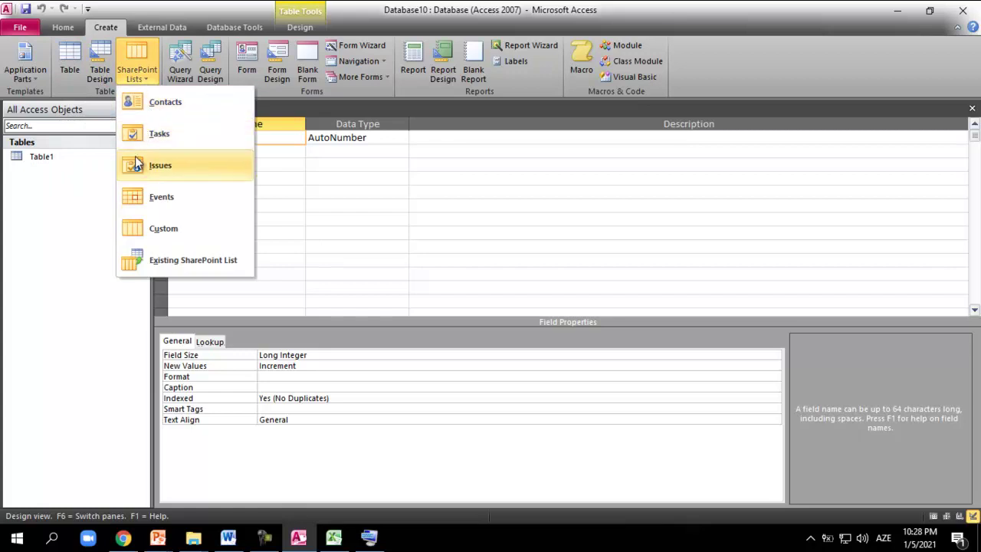
key("Escape")
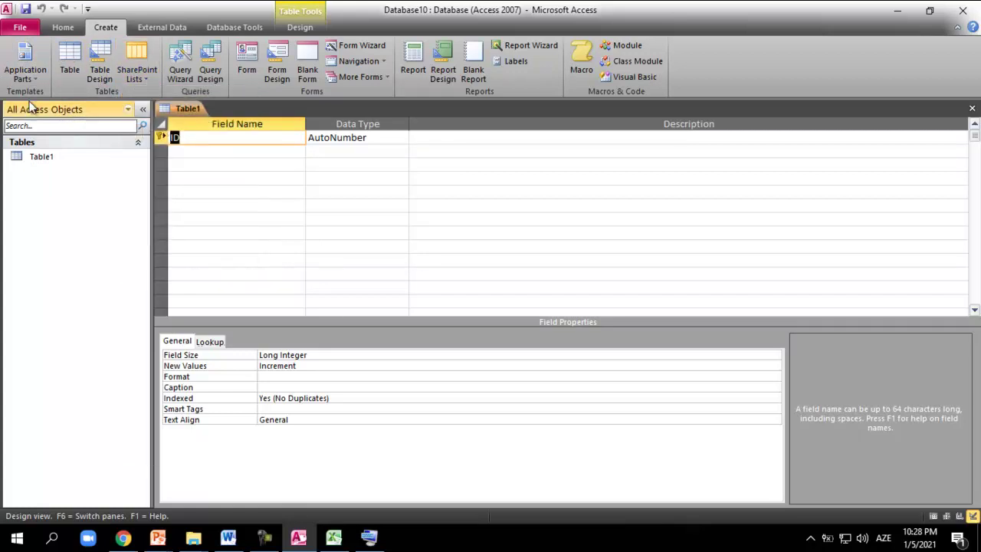
left_click(17, 76)
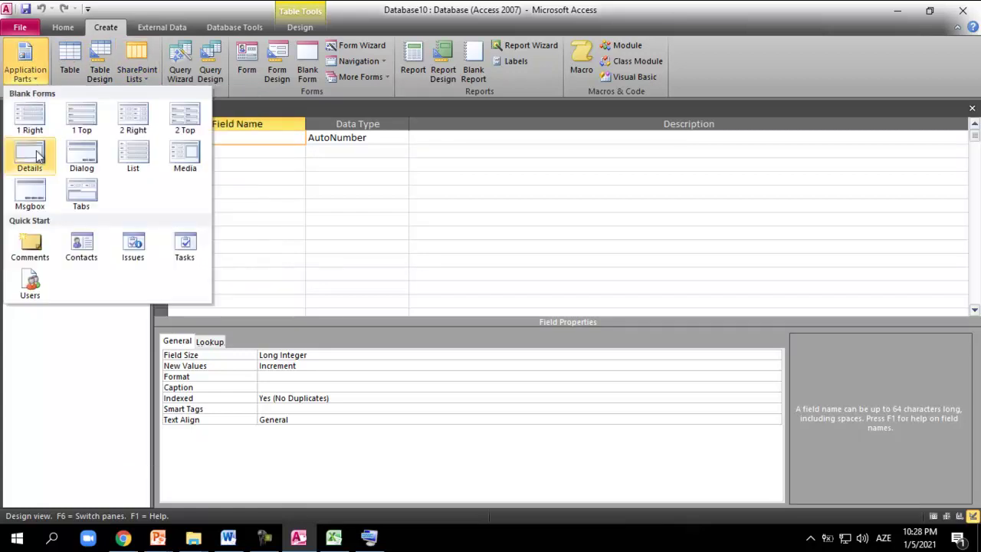
left_click(25, 71)
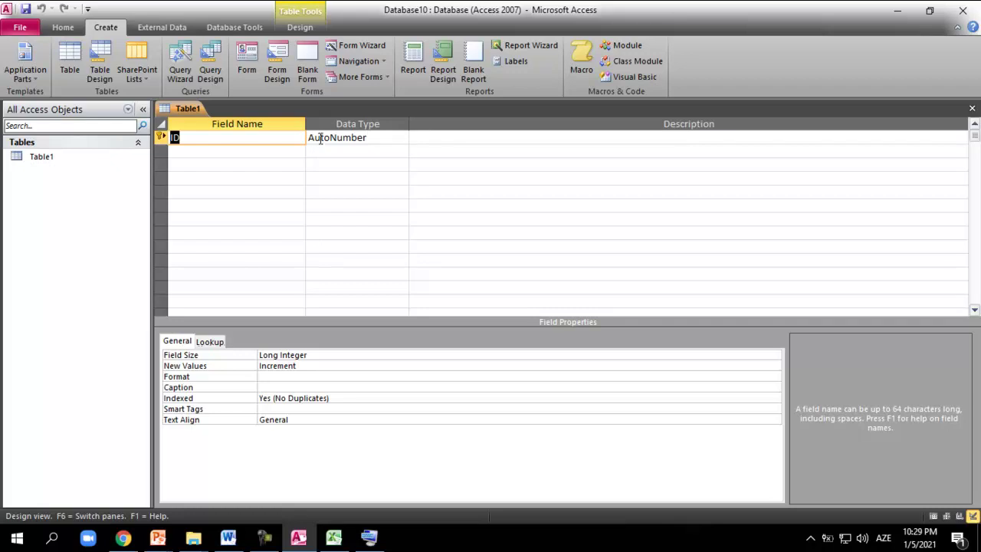
Step: Add the Text fields Tələbənin SAA and Tələbə bileti nömrəsi after ID
left_click(239, 152)
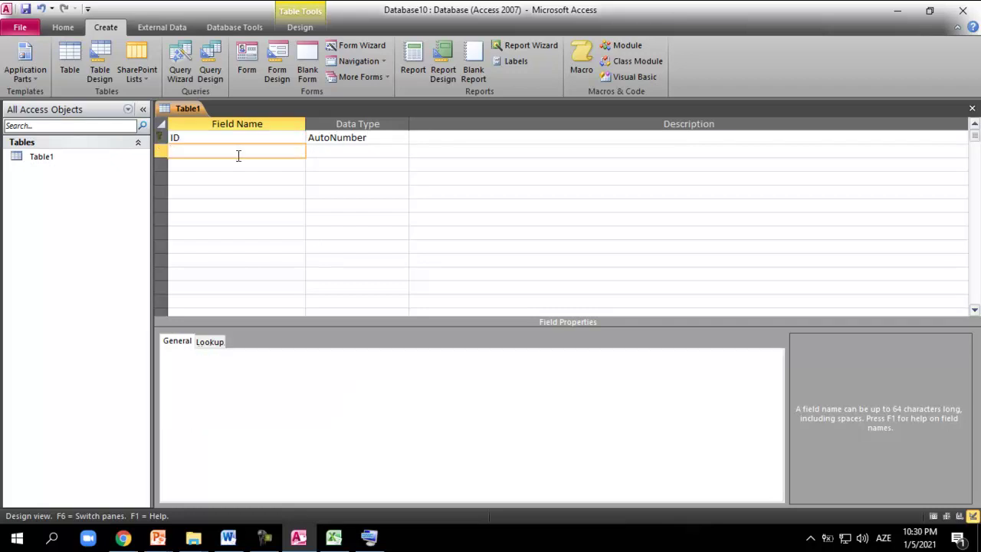
type("Tələbənin SAA")
key("Tab")
left_click(238, 163)
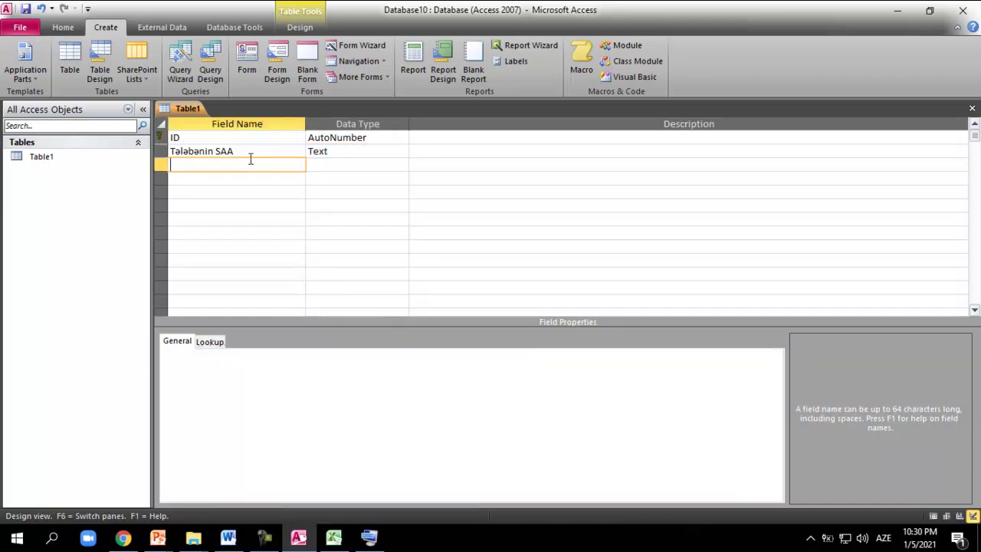
type("S")
key("BackSpace")
type("Tələbə bileti nömrəsi")
key("Return")
key("Return")
Step: Add the fields Təvəllüdü, Şəkil and Bal as Text
left_click(280, 179)
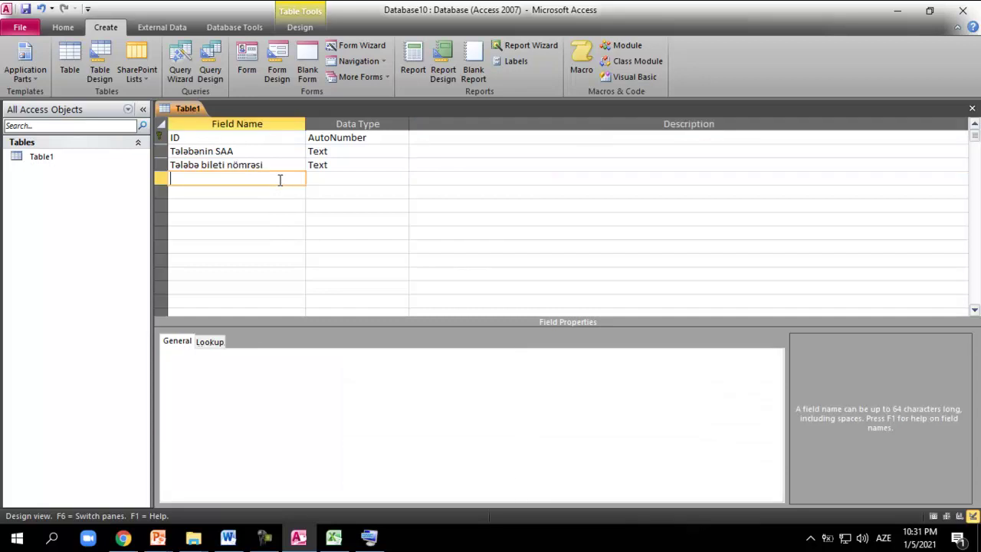
type("Təvəllüdü")
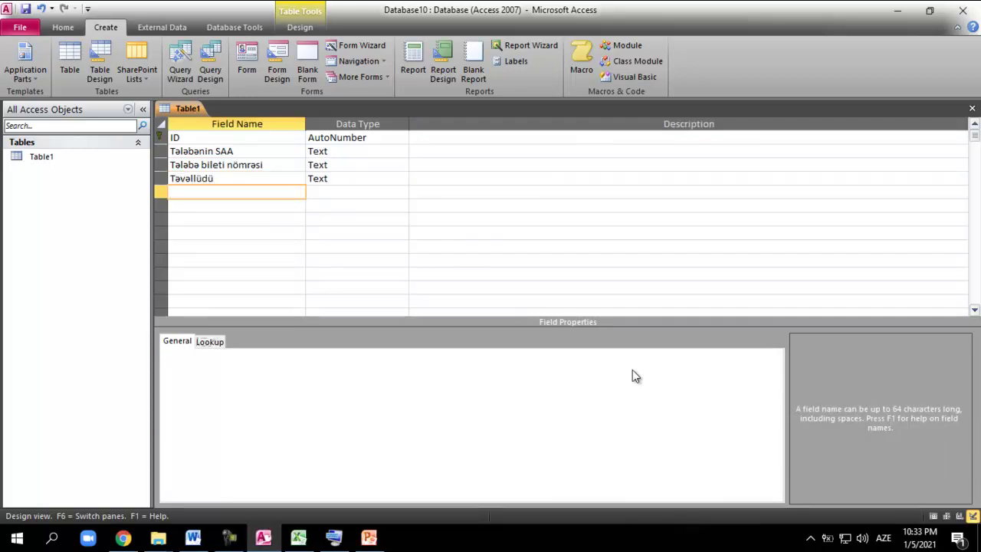
type("Şəkil")
key("Return")
key("Return")
key("Return")
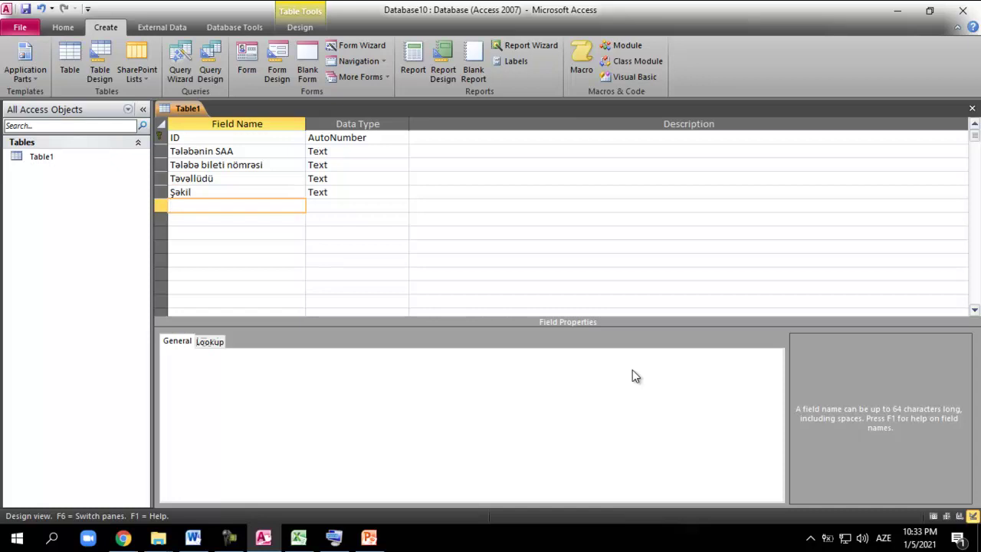
type("Bal")
key("Return")
key("Return")
key("Return")
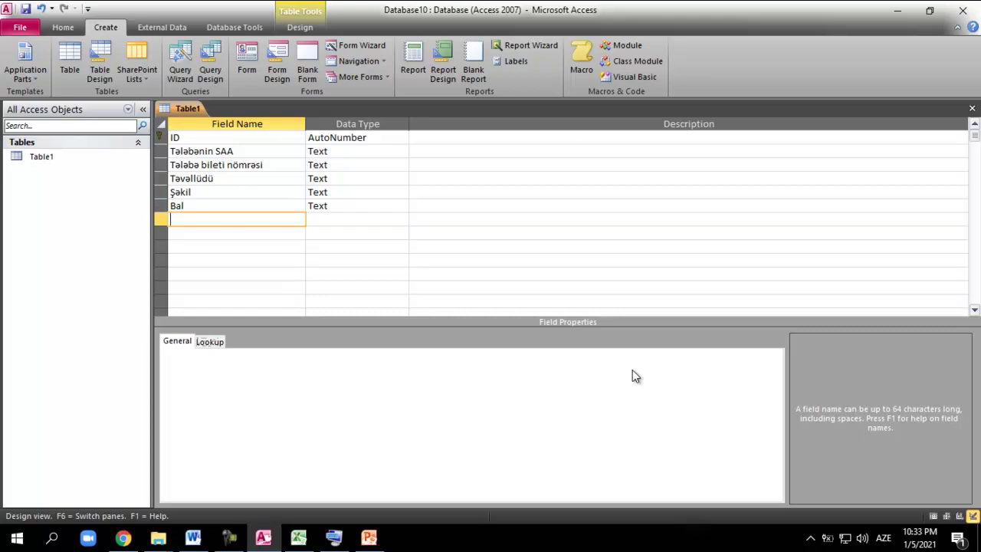
Step: Add the fields Ödəniş, Əyani and E-mail as Text
type("Ödəniş")
key("Return")
key("Return")
key("Return")
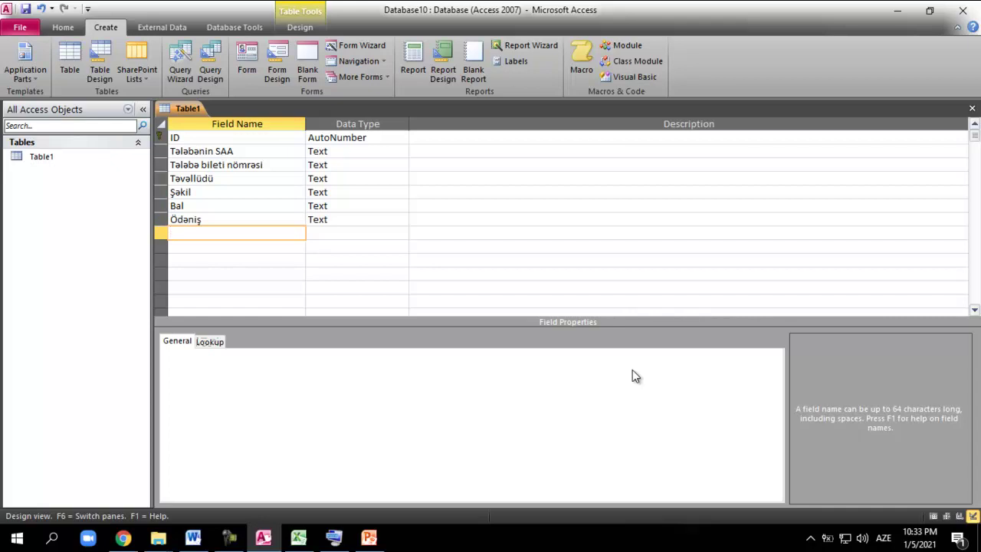
type("Əyani")
key("Return")
key("Return")
key("Return")
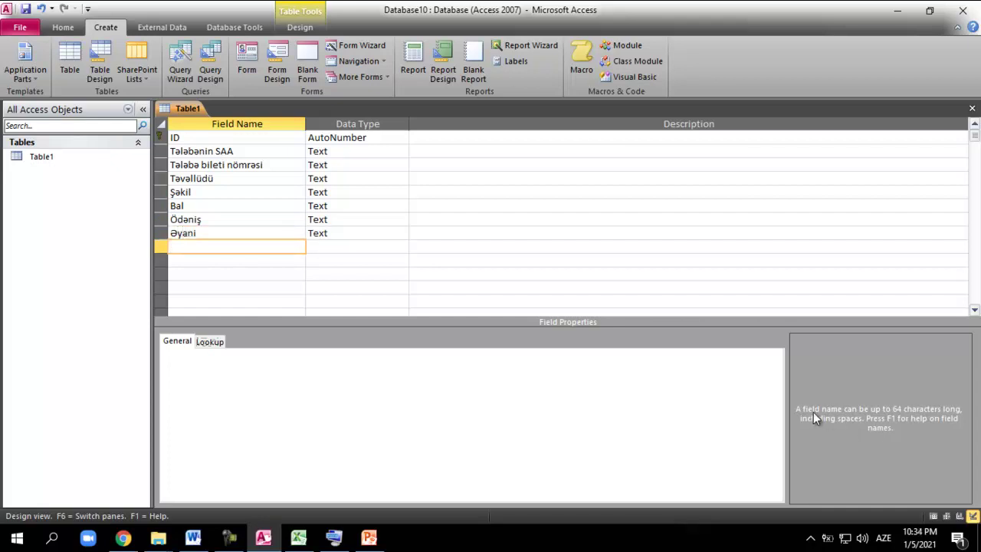
type("E-mail")
key("Return")
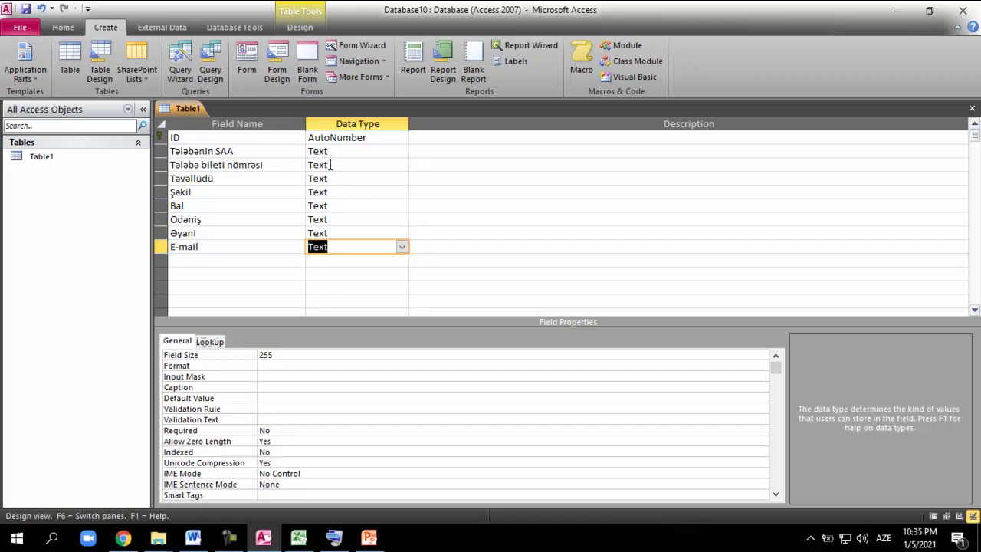
Step: Set Bal's data type to Number and Ödəniş to Currency
left_click(328, 165)
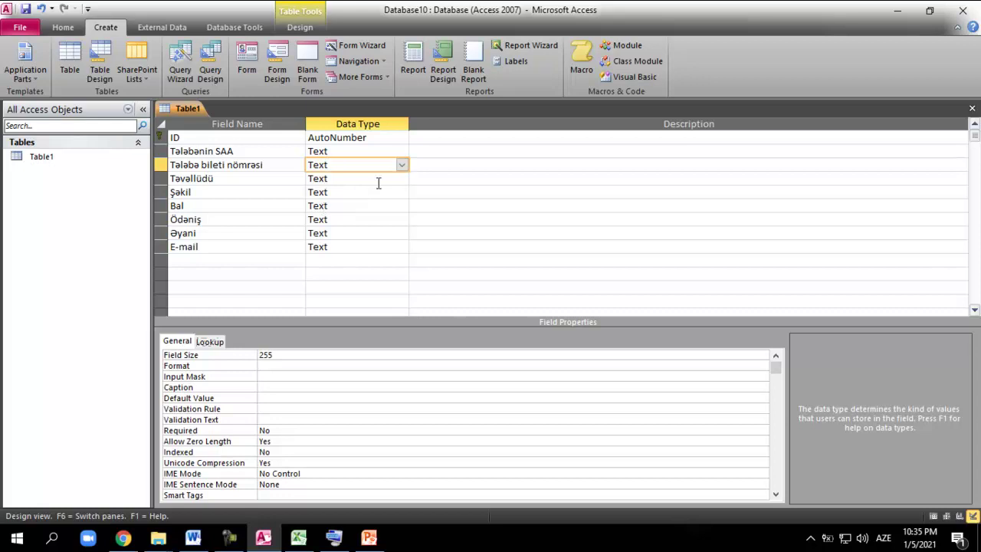
left_click(336, 204)
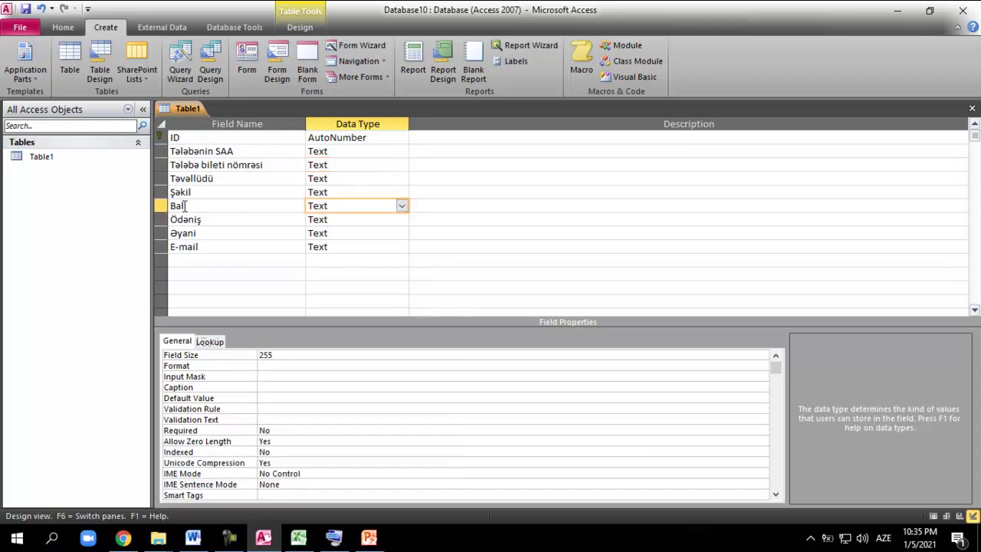
left_click(403, 207)
left_click(338, 239)
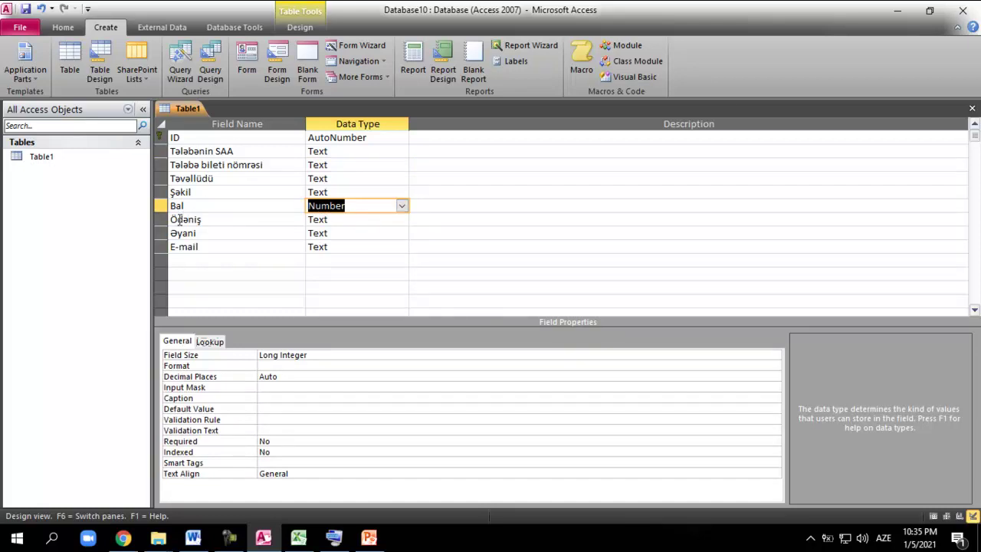
left_click(335, 220)
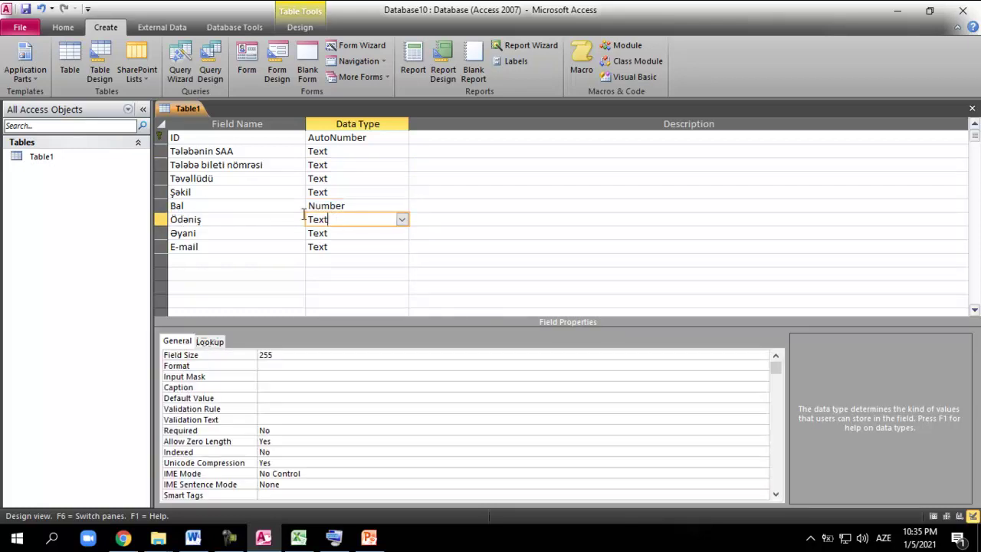
left_click(401, 220)
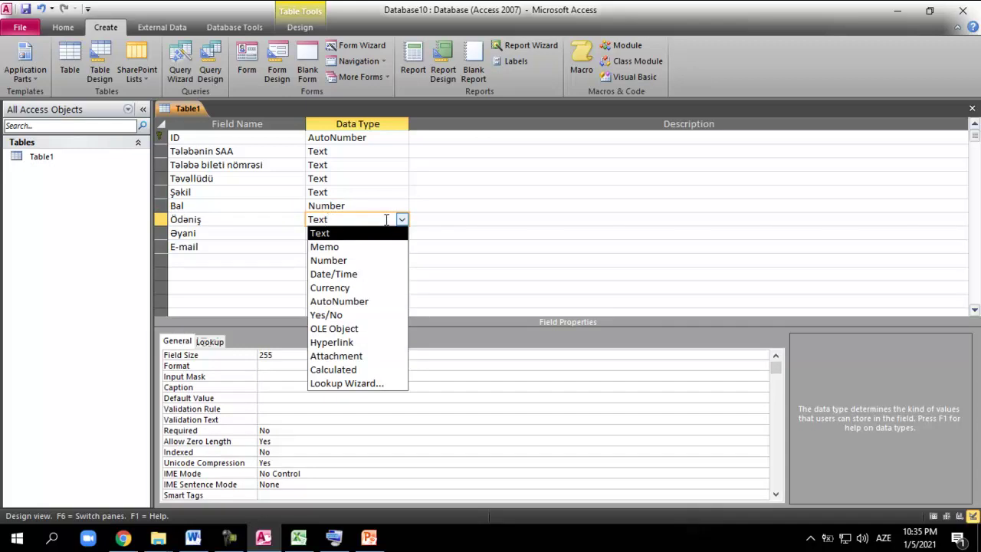
left_click(351, 287)
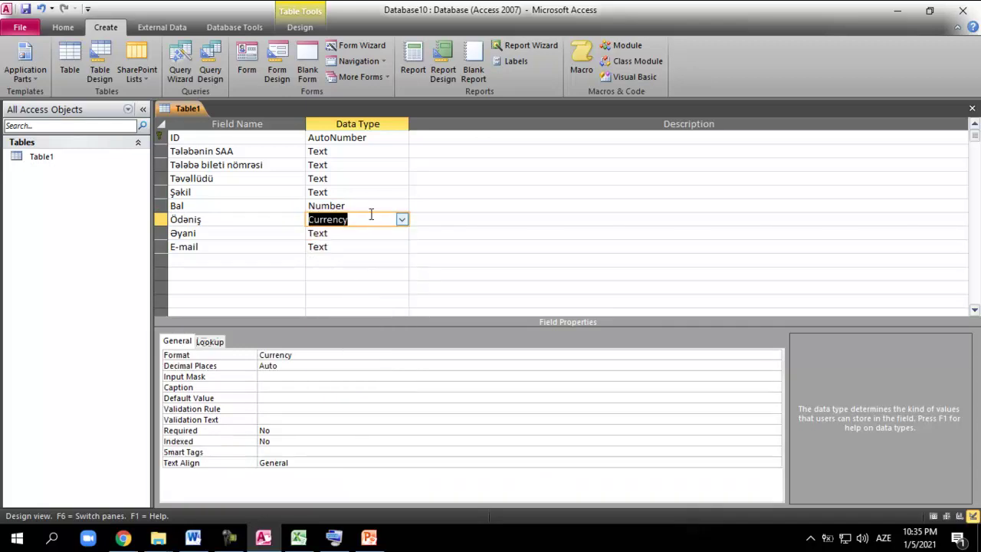
Step: Set Təvəllüdü to Date/Time and Şəkil to OLE Object
left_click(335, 178)
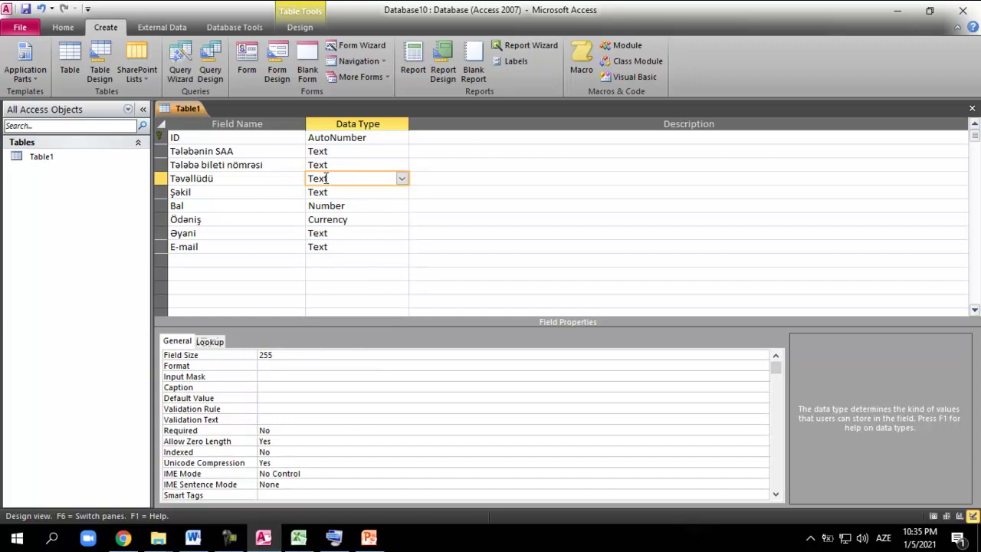
left_click(401, 178)
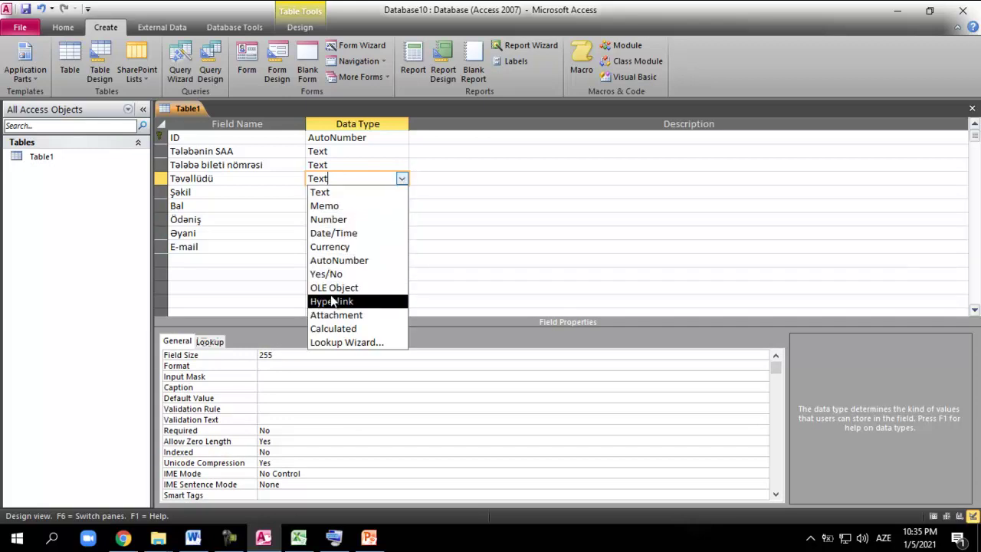
left_click(334, 233)
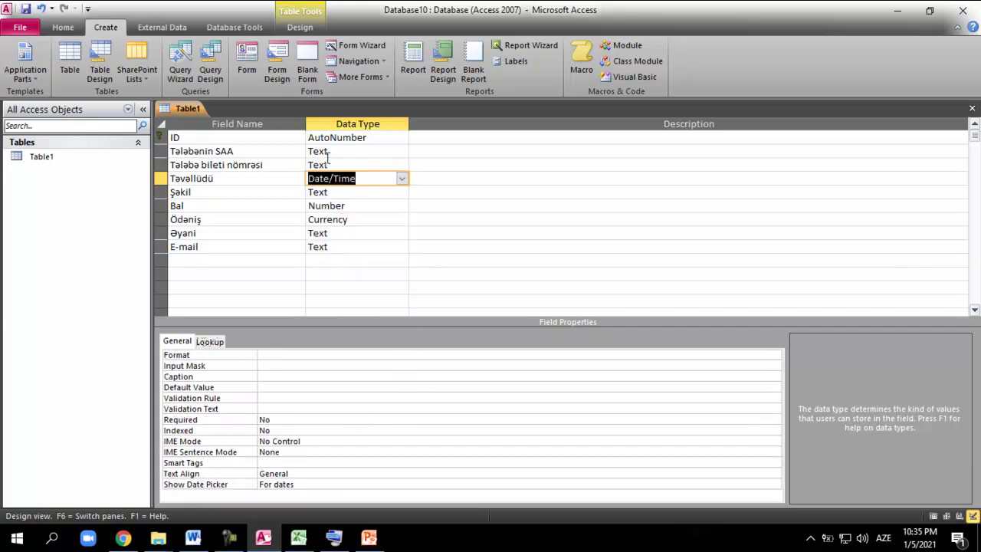
left_click(385, 193)
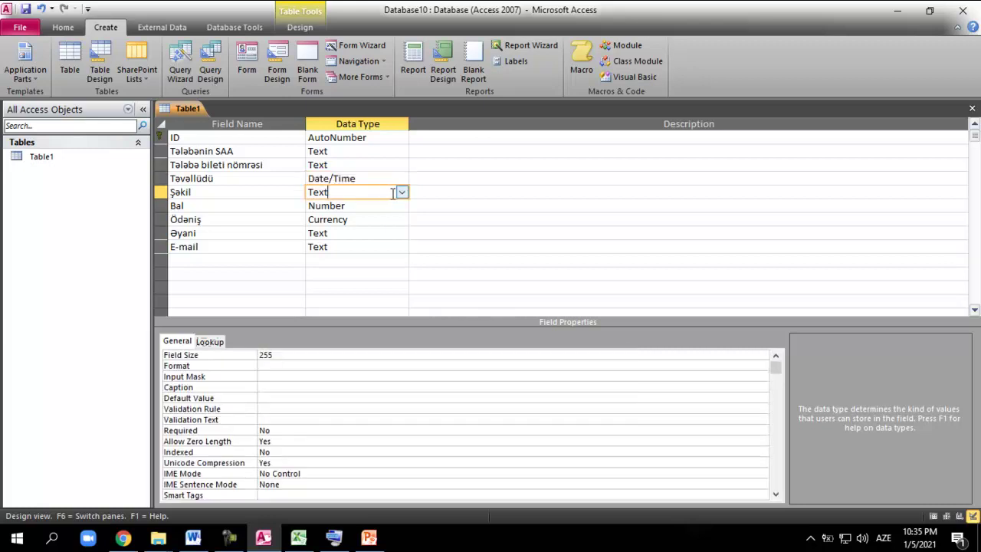
left_click(402, 193)
left_click(360, 302)
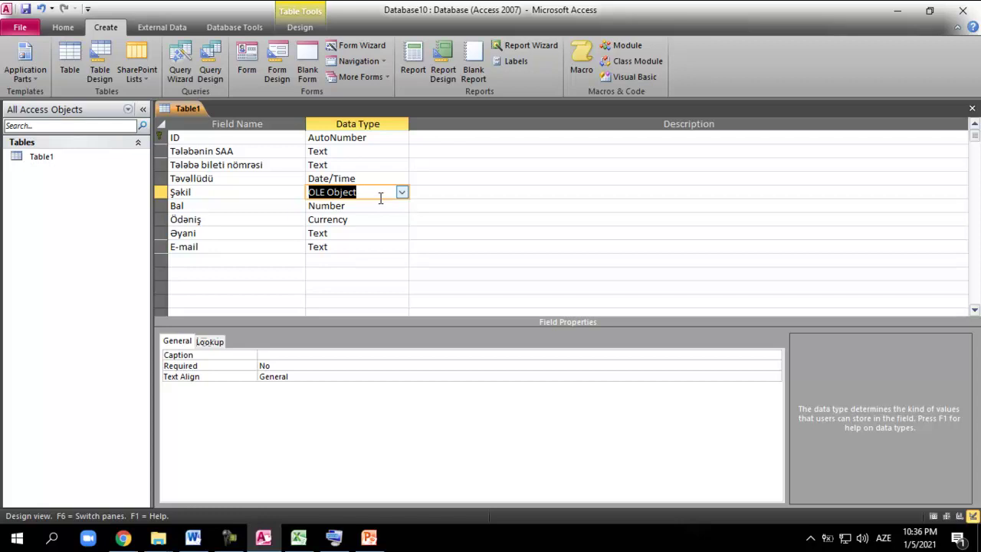
Step: Set Əyani to Yes/No and E-mail to Hyperlink
left_click(328, 233)
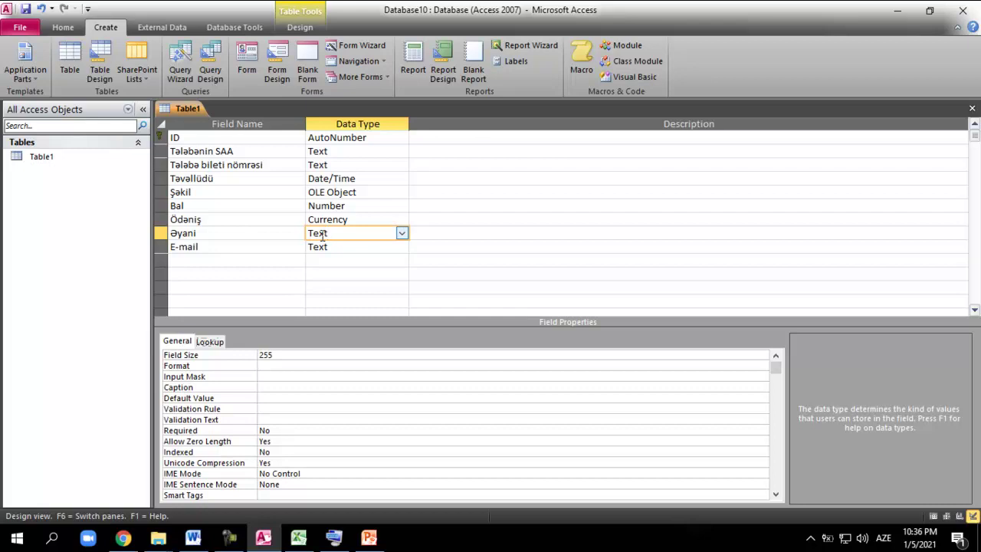
left_click(402, 233)
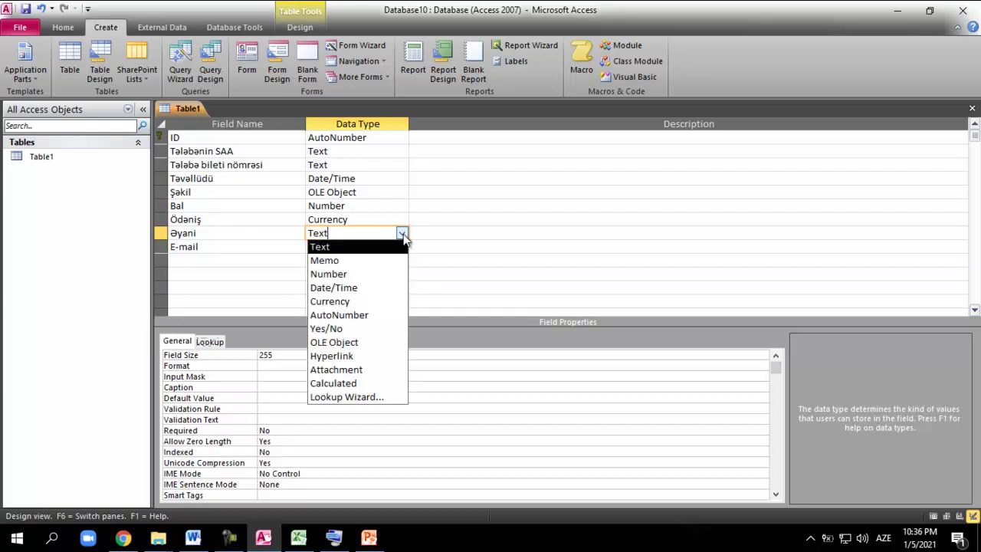
left_click(328, 328)
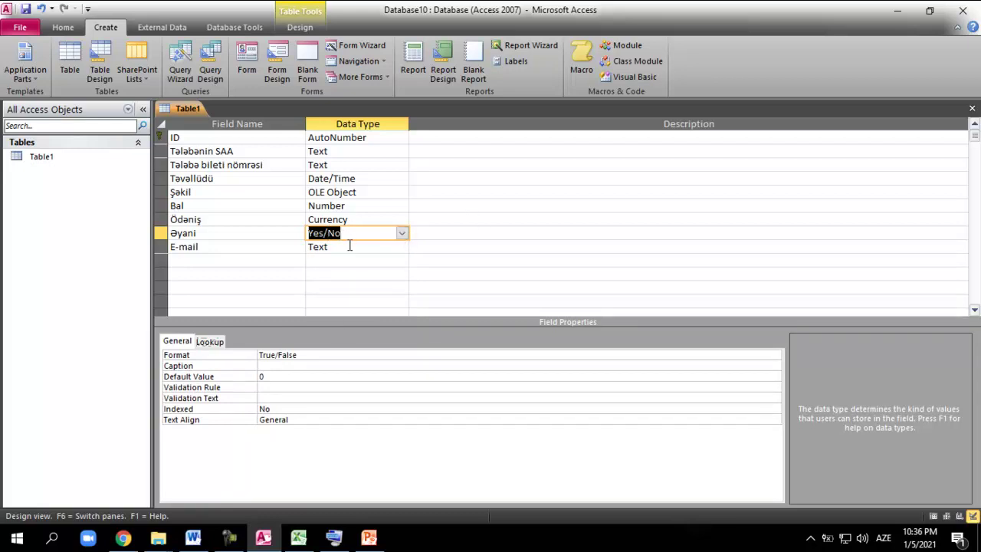
left_click(340, 247)
left_click(401, 248)
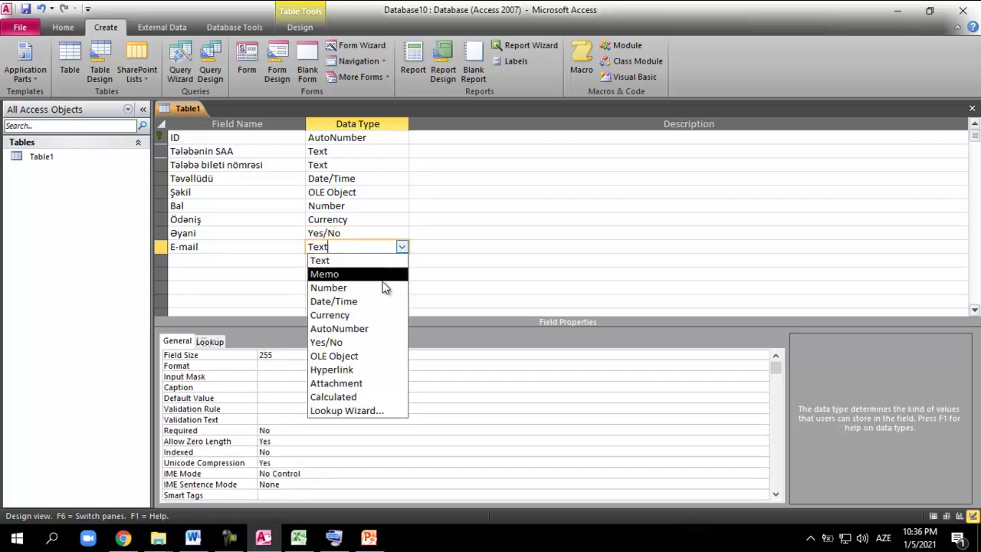
left_click(340, 370)
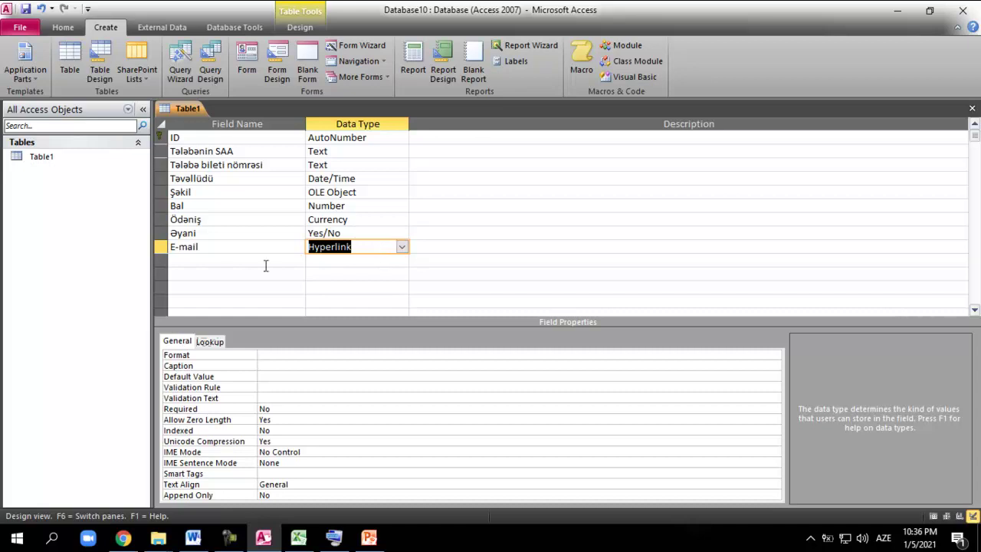
left_click(266, 263)
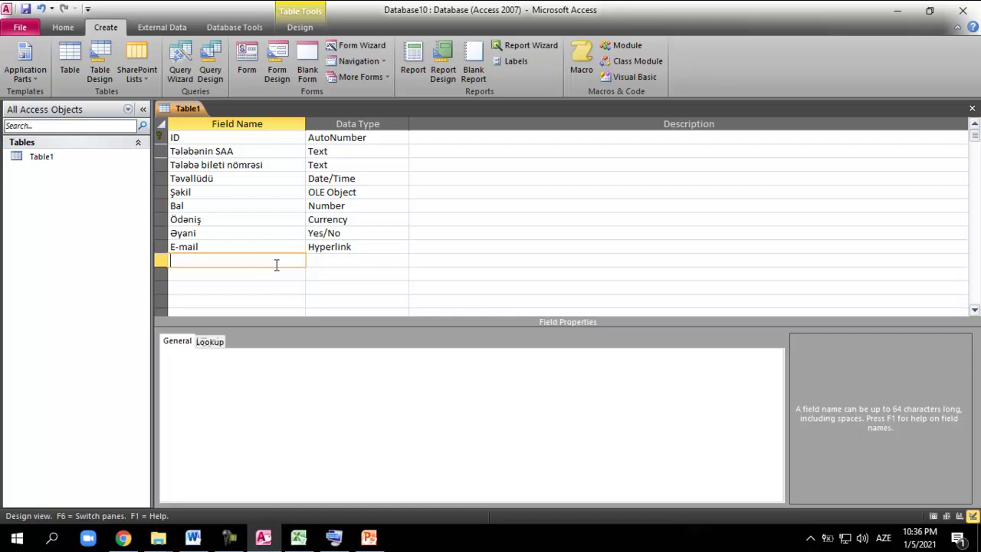
Step: Add a new field named Ətraflı with the Memo data type
type("Ətraflı")
left_click(313, 260)
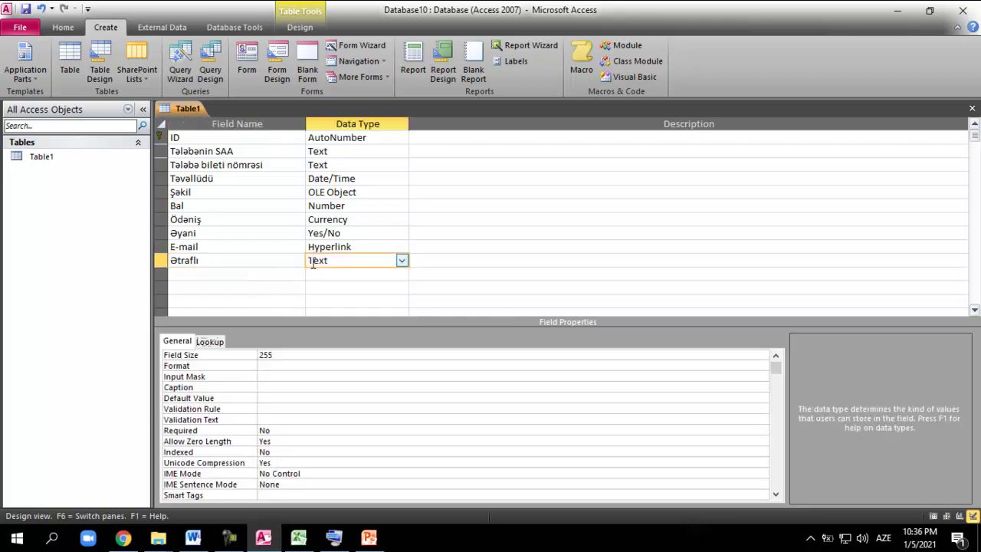
left_click(404, 263)
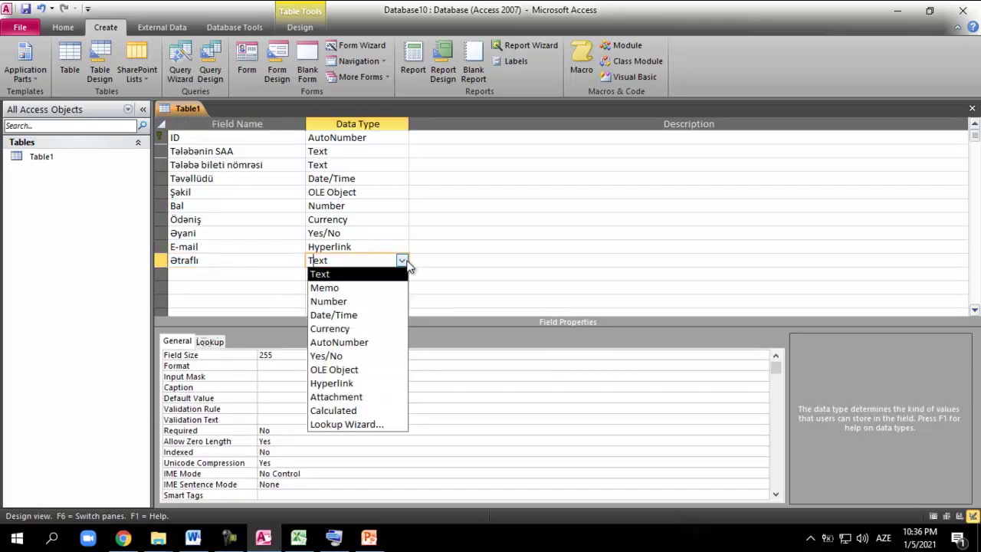
left_click(355, 289)
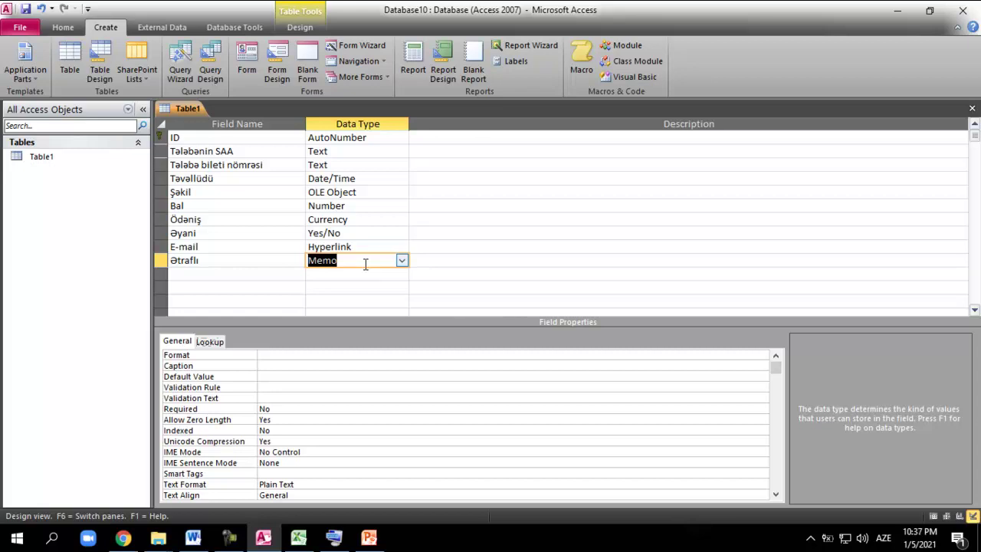
left_click(331, 205)
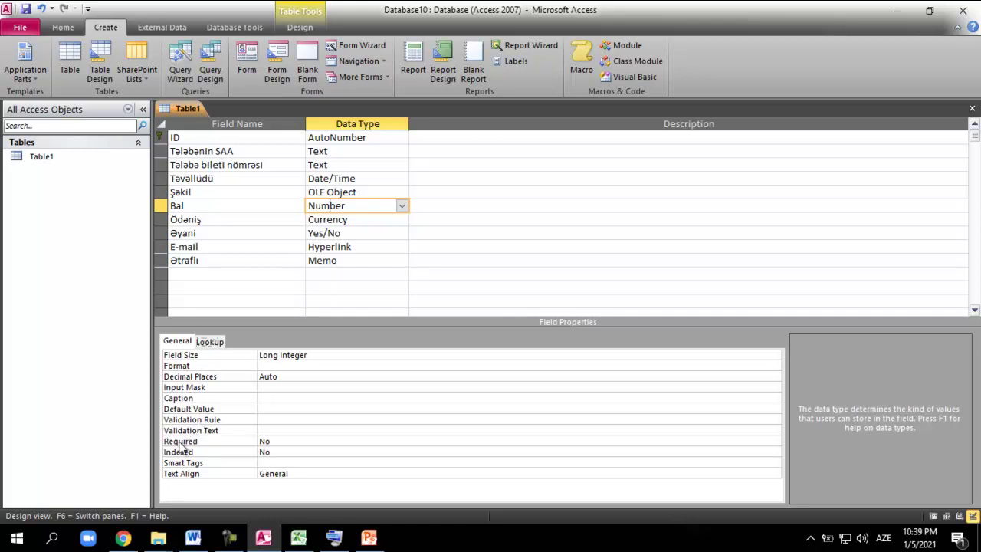
Step: Set the Bal field's Required property to Yes and its Default Value to 200
left_click(271, 442)
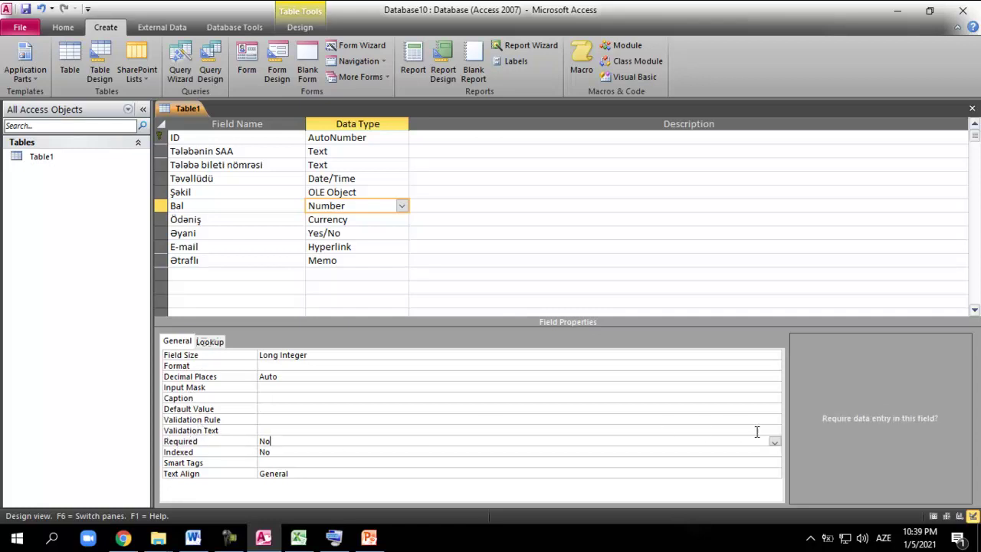
left_click(775, 443)
left_click(486, 454)
double_click(270, 442)
left_click(776, 442)
left_click(510, 453)
left_click(274, 410)
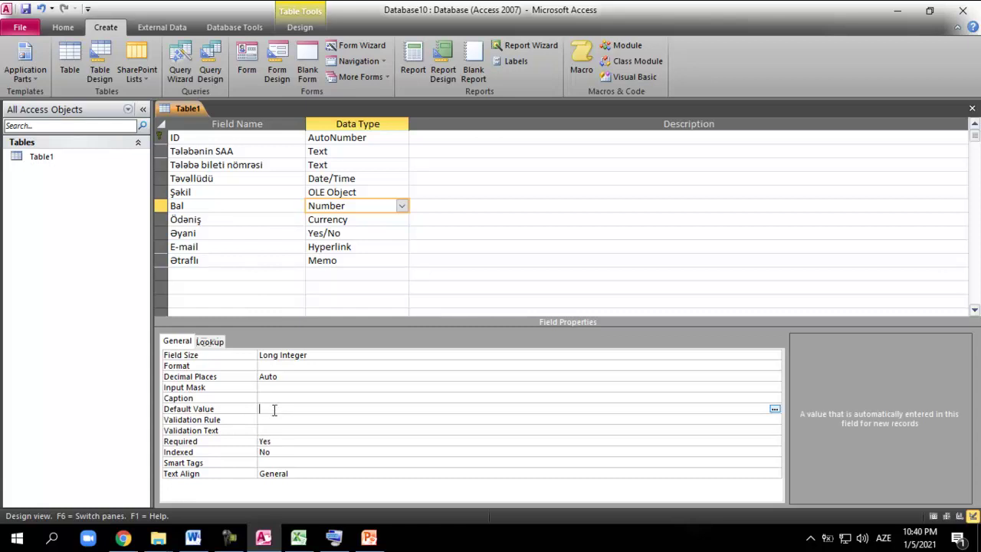
type("200")
Step: Switch to Datasheet view, autofit the Tələbənin SAA column and enter a student's full name
left_click(934, 516)
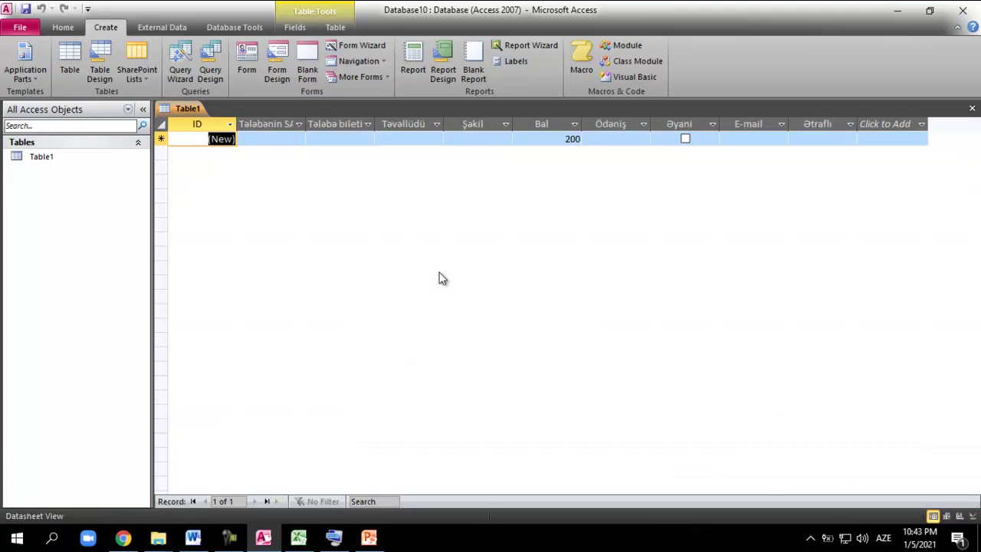
double_click(305, 127)
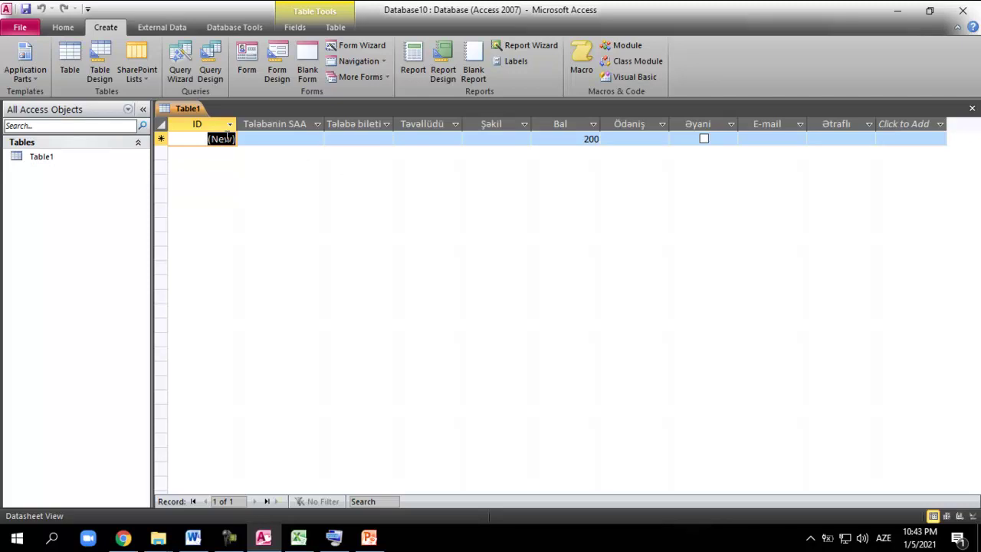
left_click(250, 139)
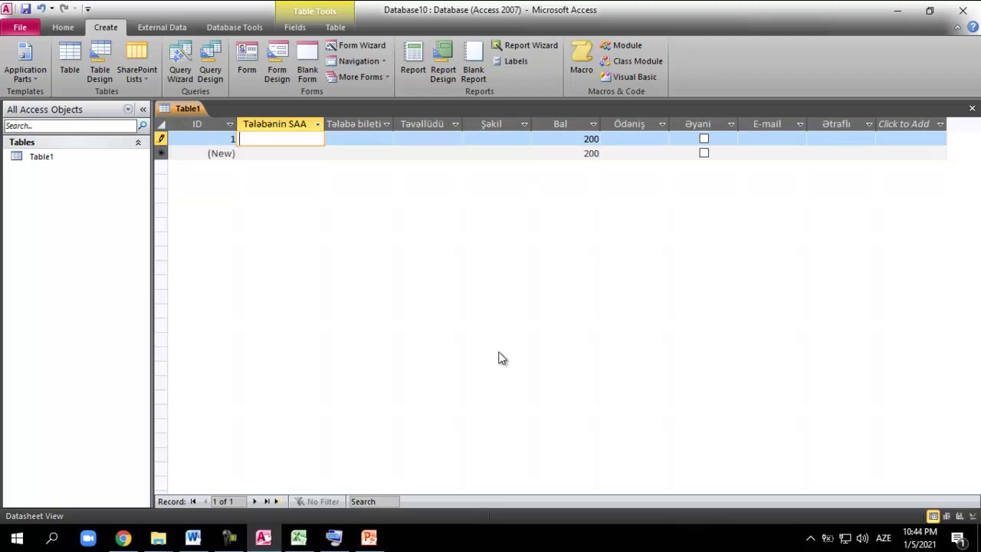
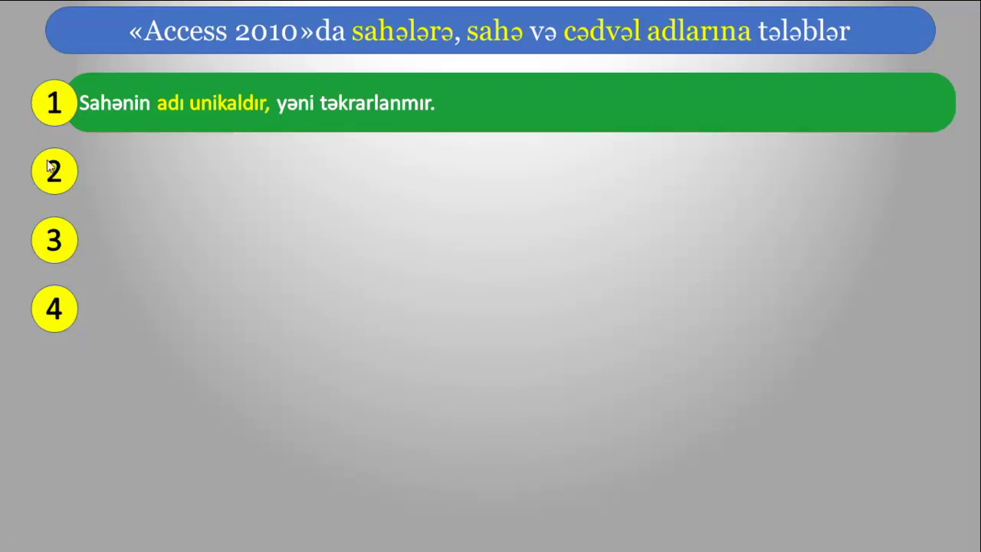
Step: Reveal the 255-fields-per-table and 64-character name rules on the slide
left_click(108, 169)
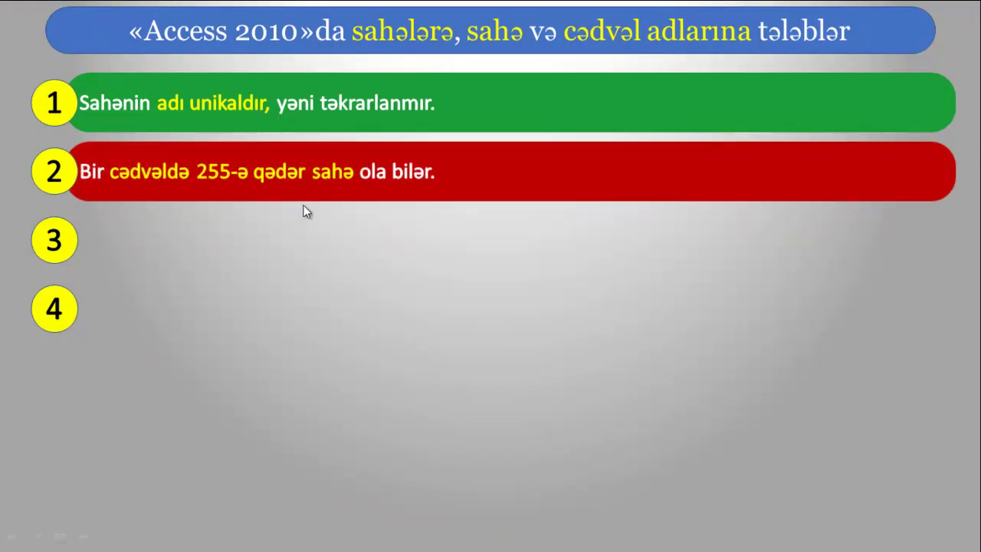
left_click(257, 198)
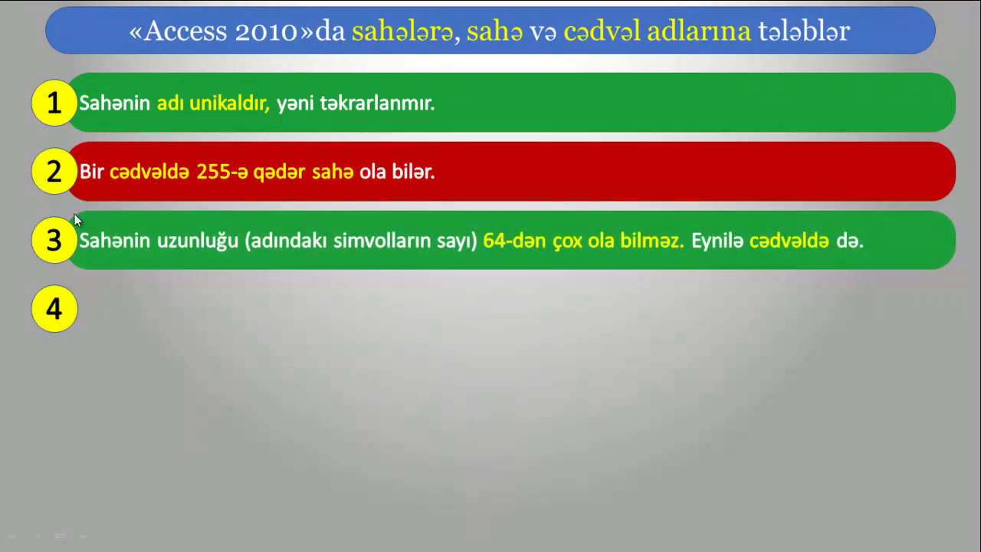
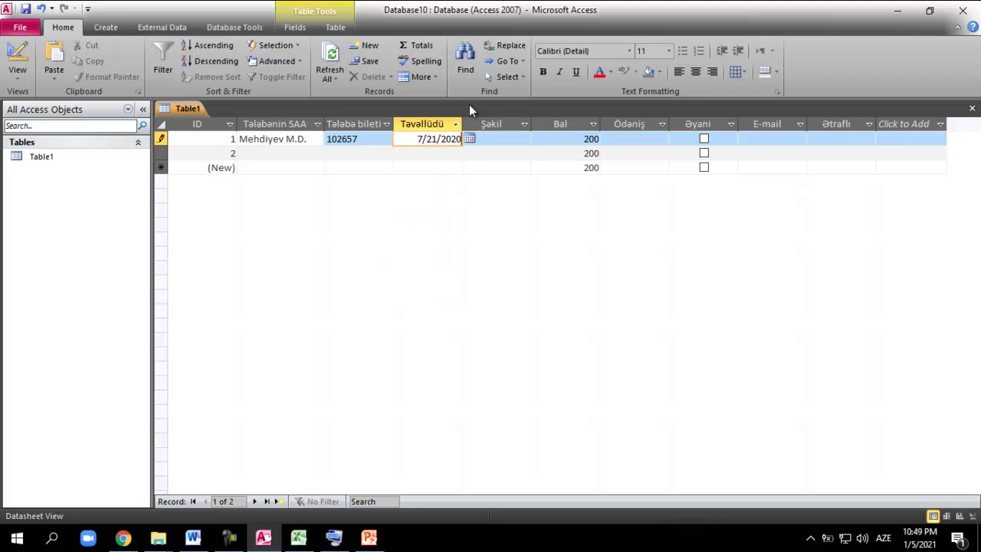
Step: Start inserting a Package object into the first record's Şəkil cell
left_click(514, 141)
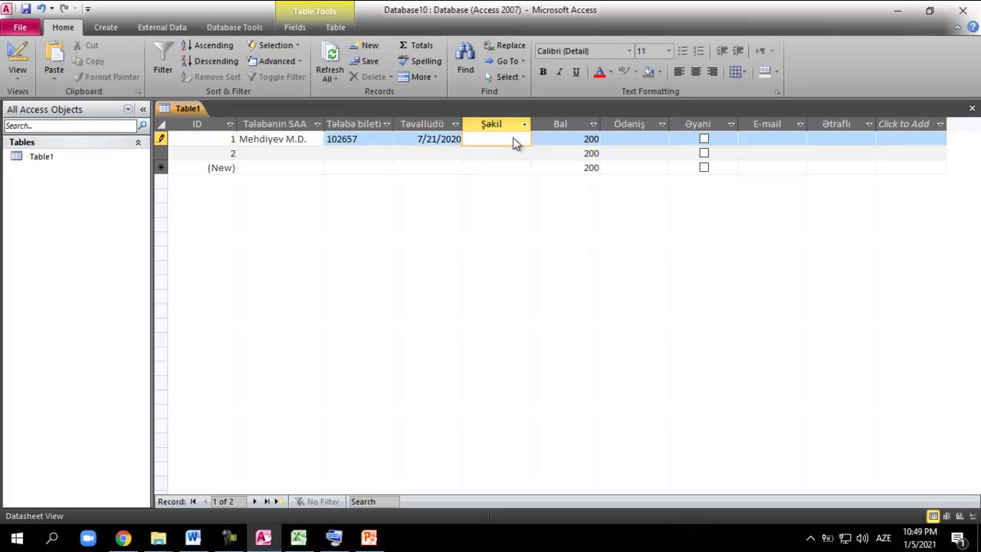
right_click(513, 138)
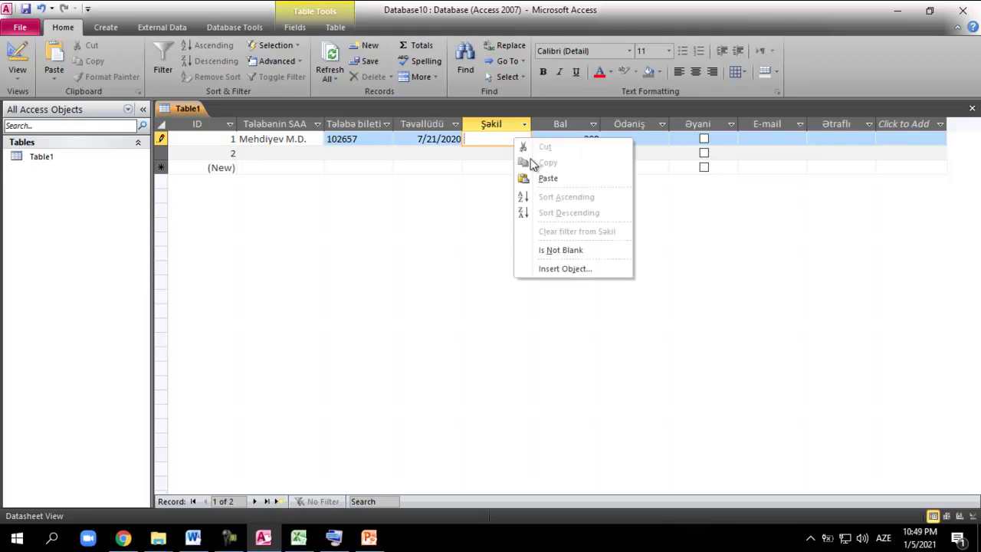
left_click(554, 268)
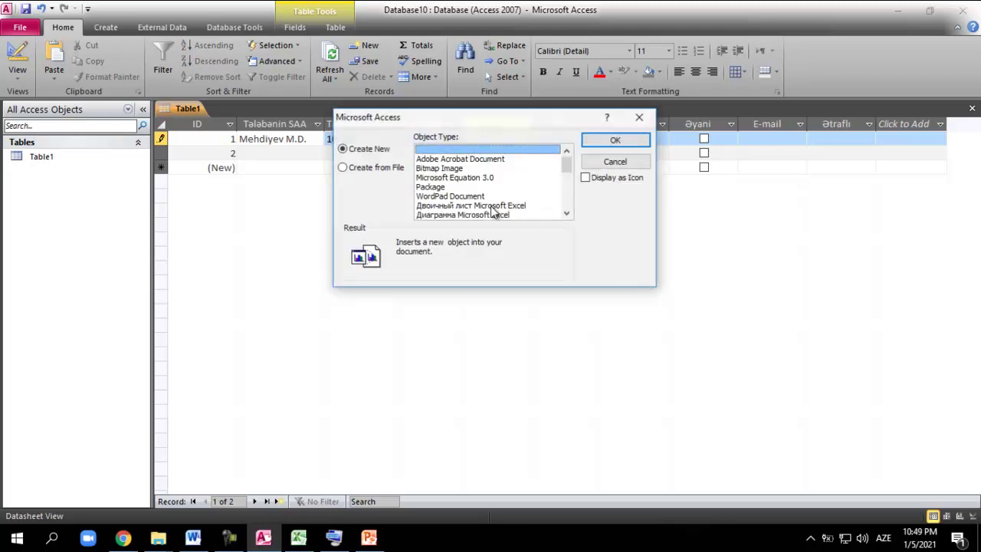
double_click(458, 188)
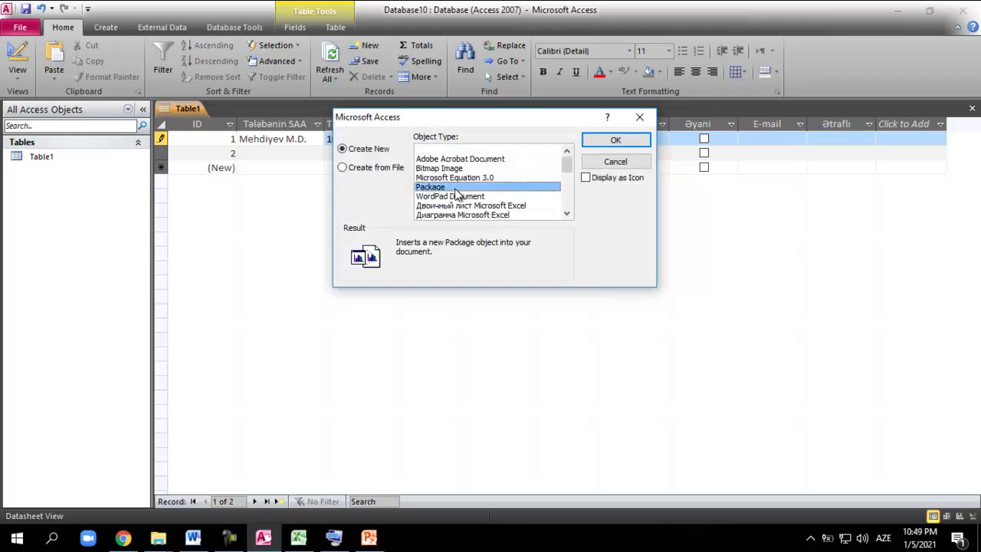
left_click(392, 312)
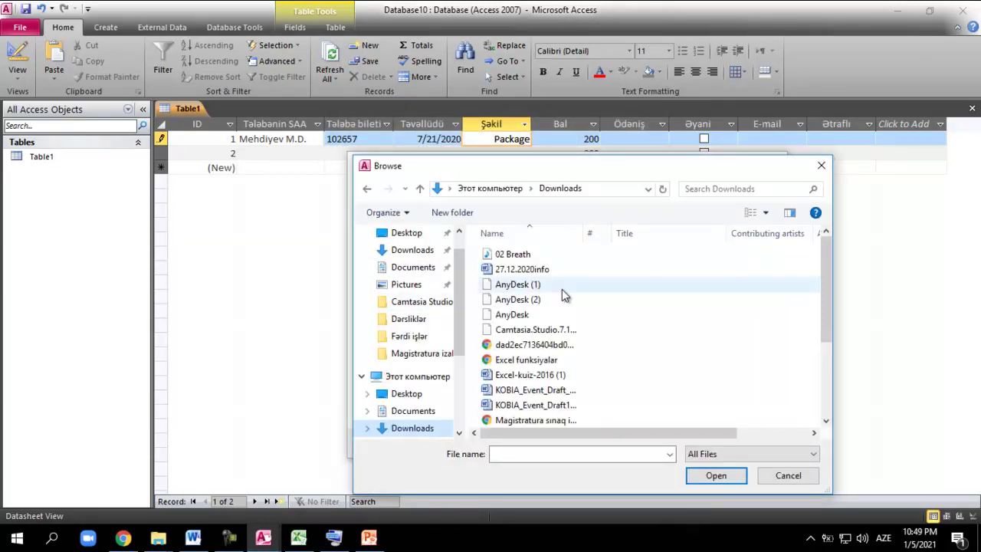
Step: Package the database design file from the Desktop into the Şəkil field
left_click(587, 327)
scroll(587, 326, "down", 2)
scroll(587, 328, "down", 1)
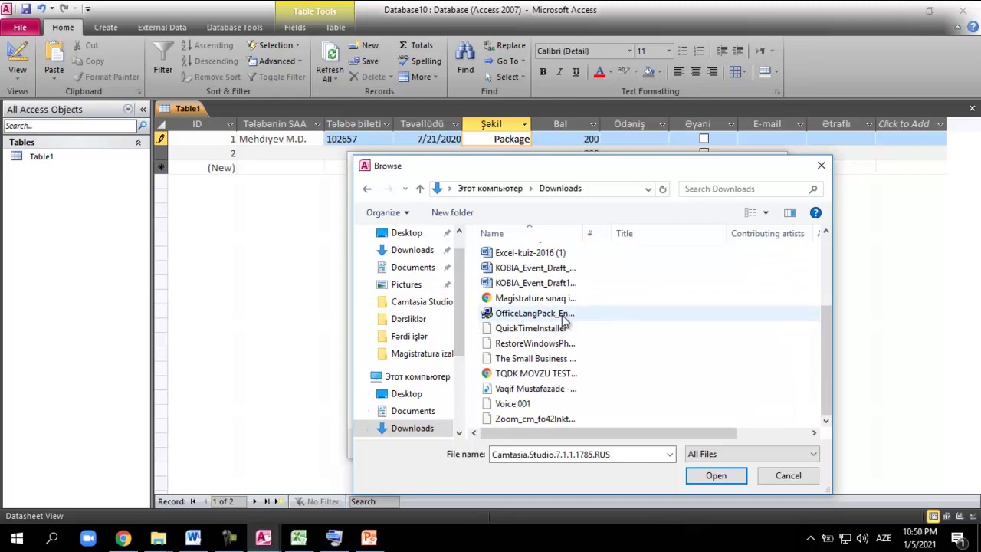
left_click(406, 393)
double_click(770, 276)
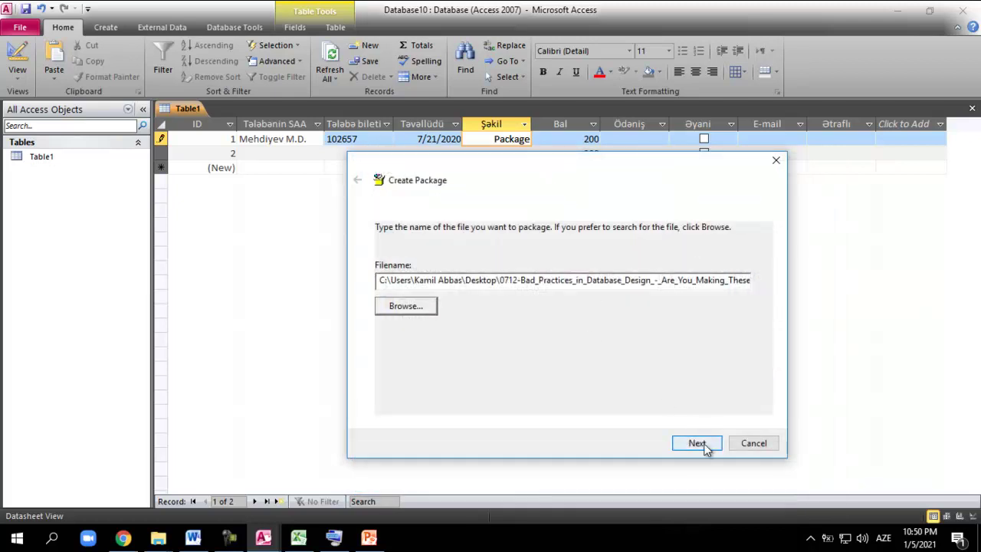
left_click(704, 445)
left_click(698, 445)
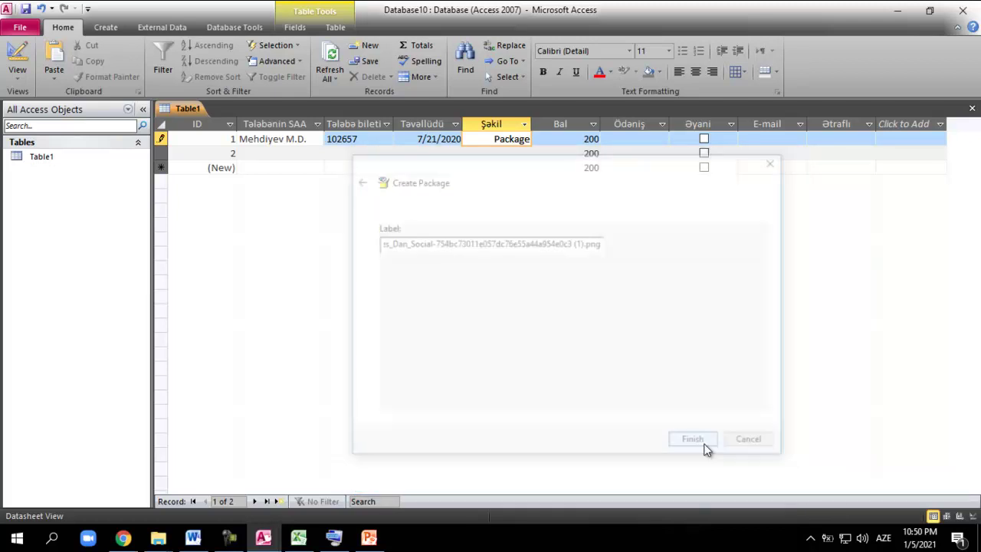
left_click(589, 143)
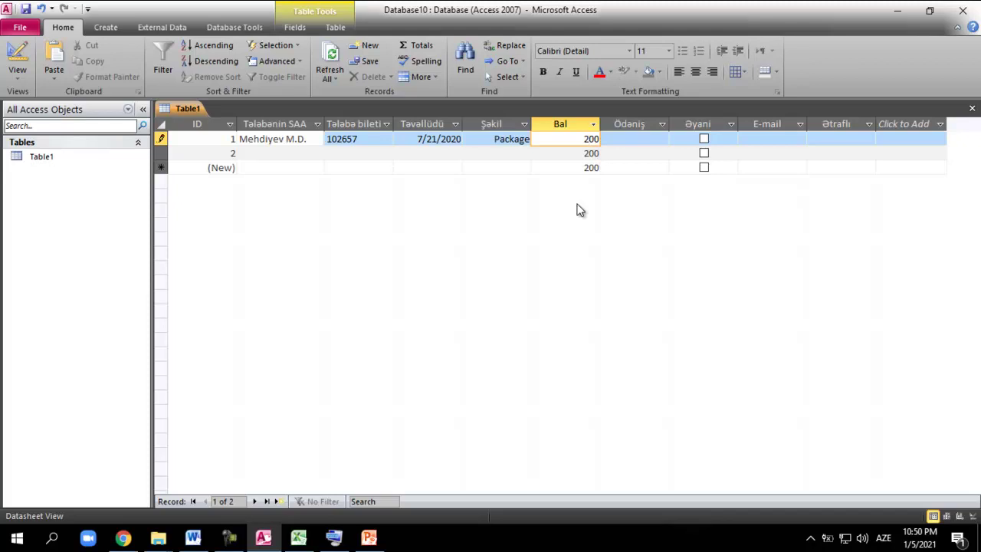
Step: Set the first record's Bal to 653 and Ödəniş to 2500
key("Delete")
key("Delete")
type("653")
left_click(642, 138)
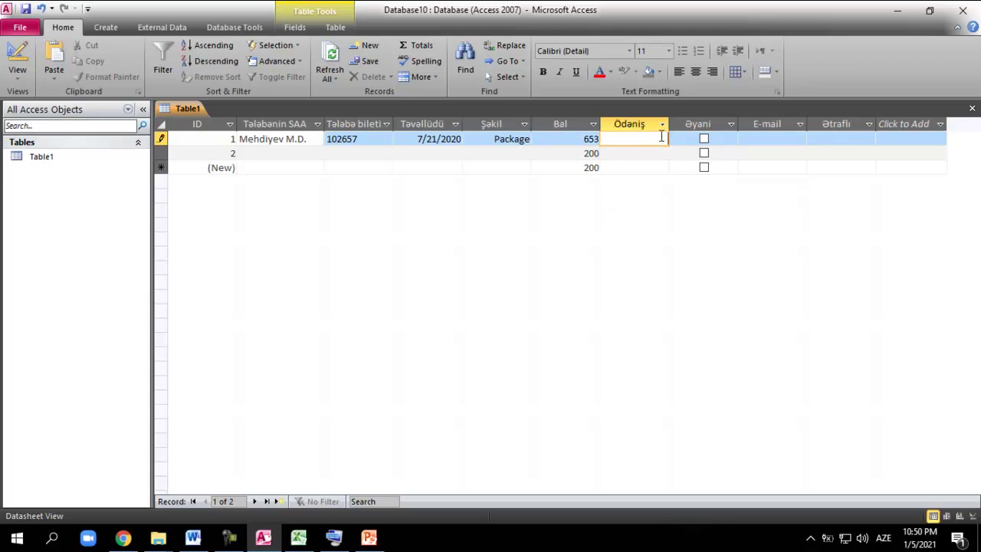
type("2500")
key("Tab")
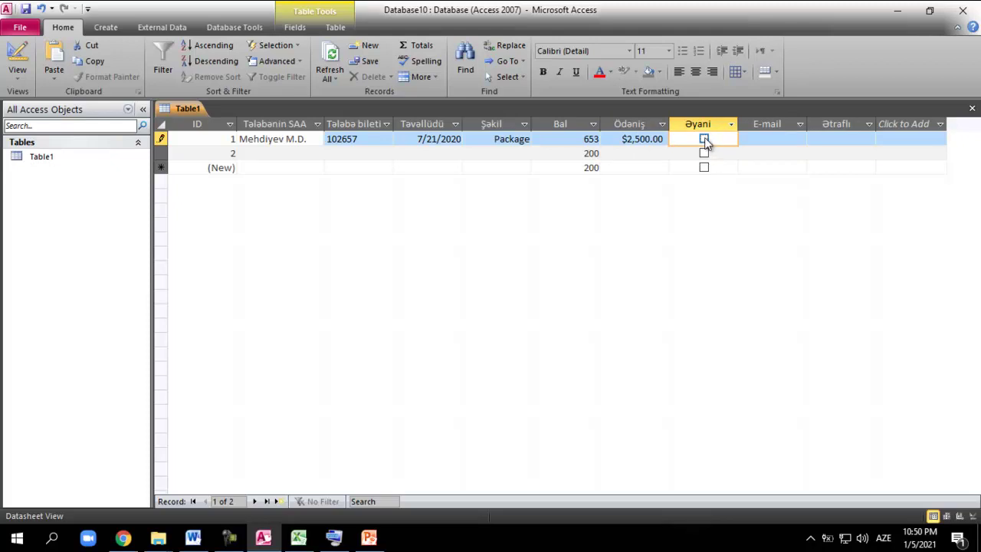
Step: Tick Əyani for the first student and enter their e-mail address
left_click(704, 140)
left_click(788, 140)
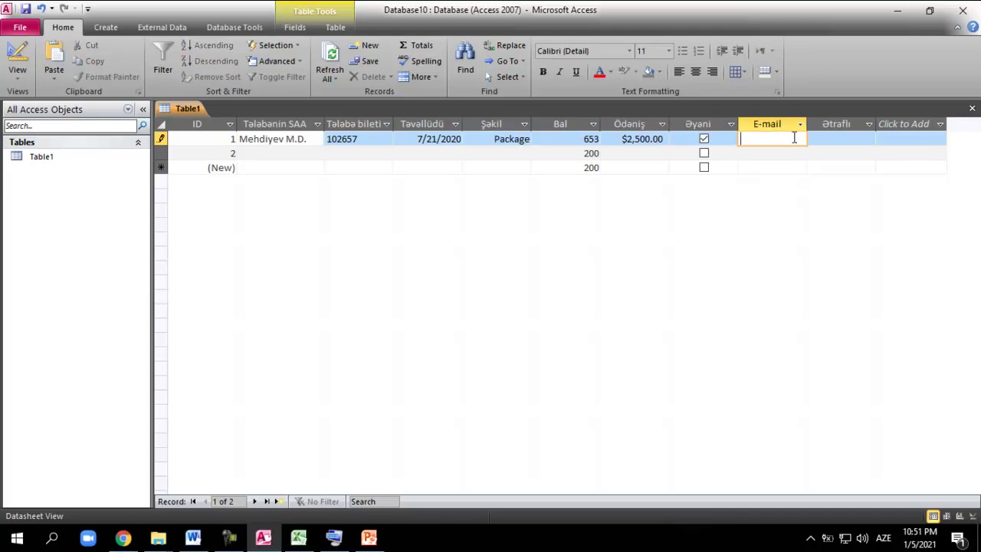
key("Tab")
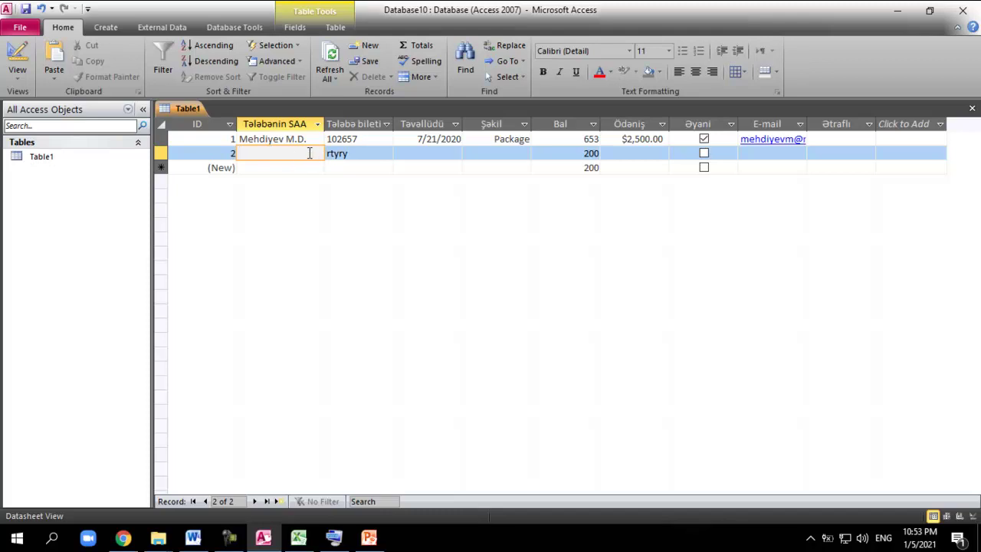
Step: Re-enter 200 as record 2's Bal after the required-value warning, discarding invalid Ödəniş text
left_click(589, 153)
key("Delete")
key("Delete")
key("Delete")
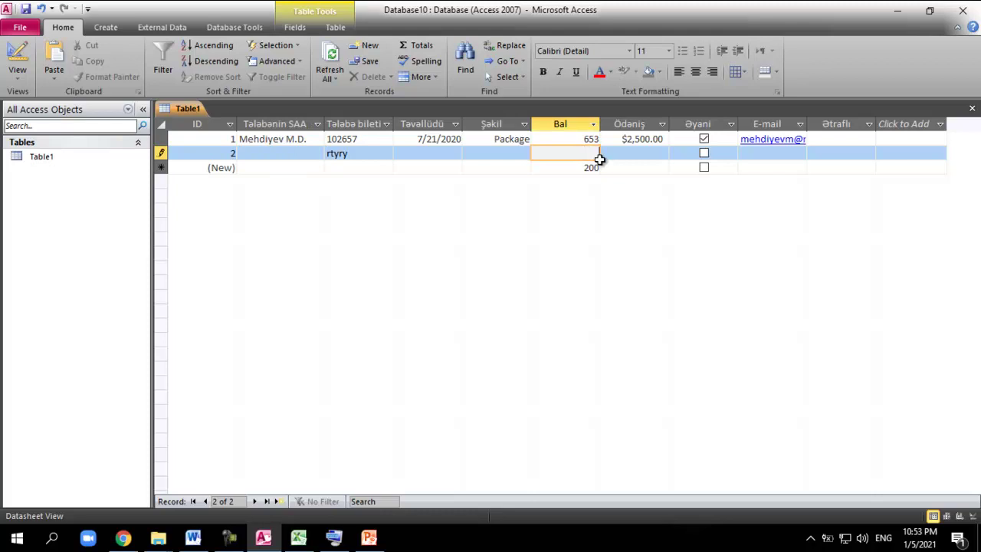
left_click(491, 174)
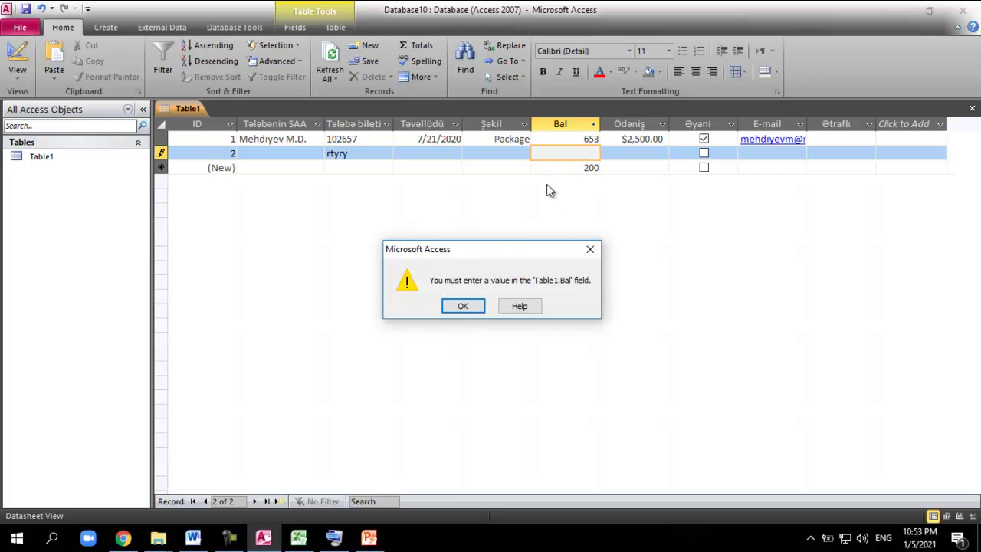
left_click(591, 252)
type("200")
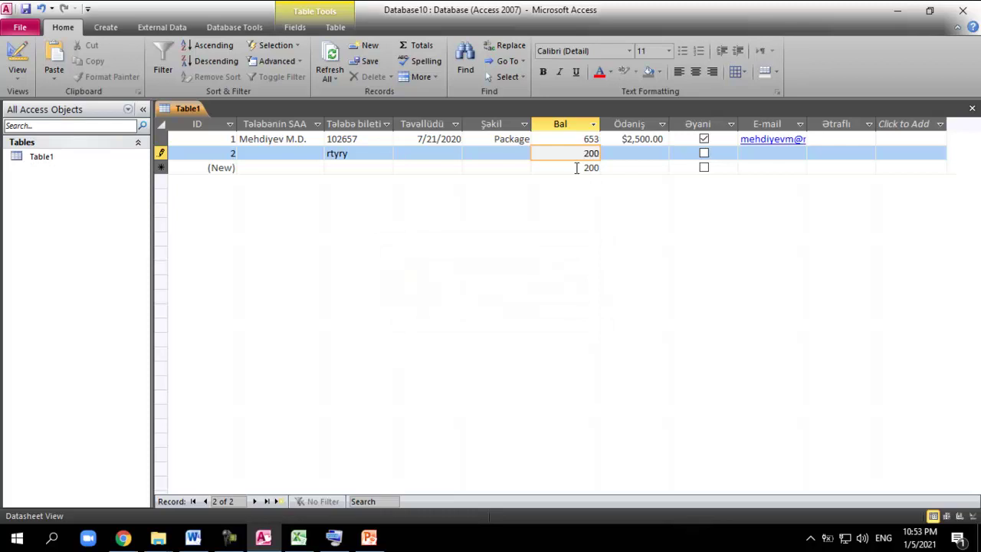
key("Tab")
type("hjhj")
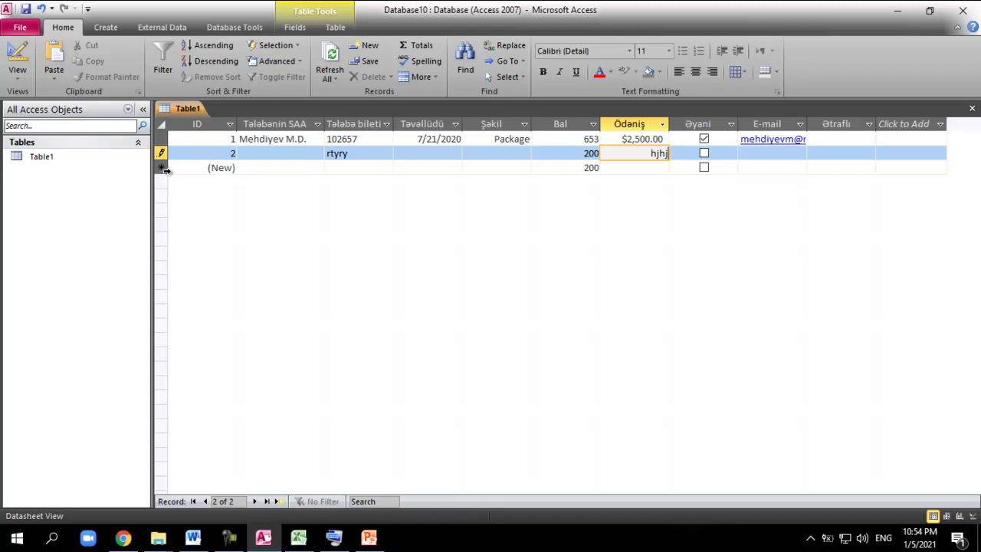
key("Escape")
key("Tab")
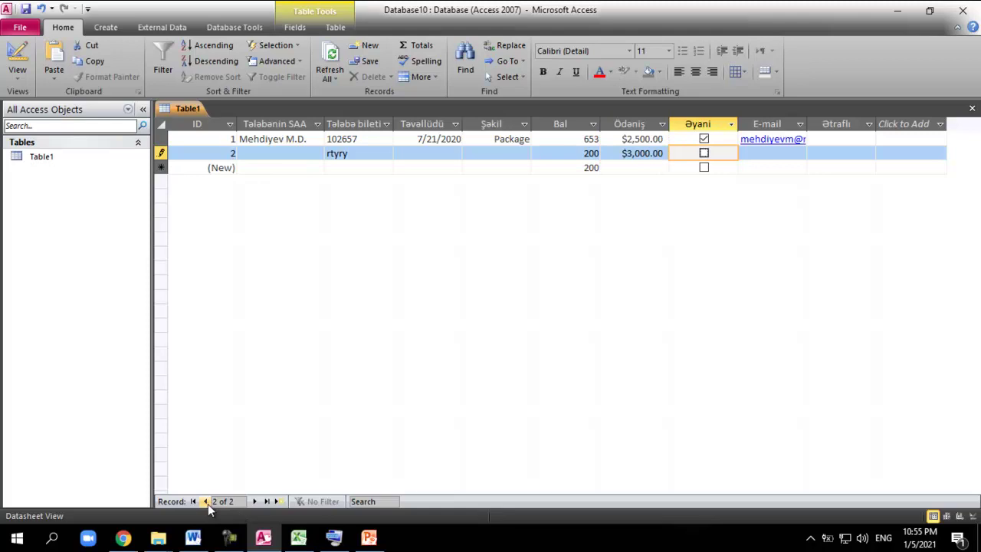
left_click(207, 501)
left_click(254, 501)
left_click(205, 502)
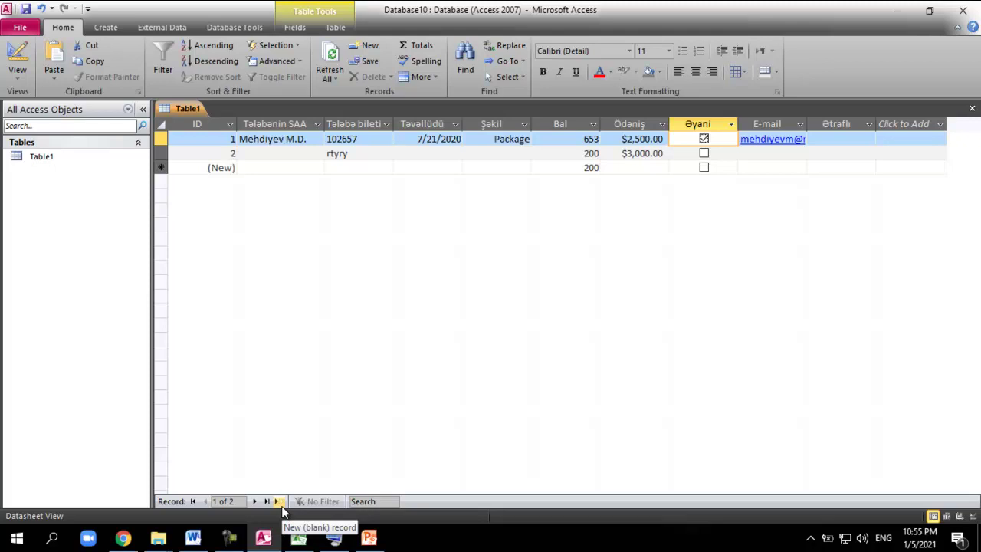
left_click(281, 503)
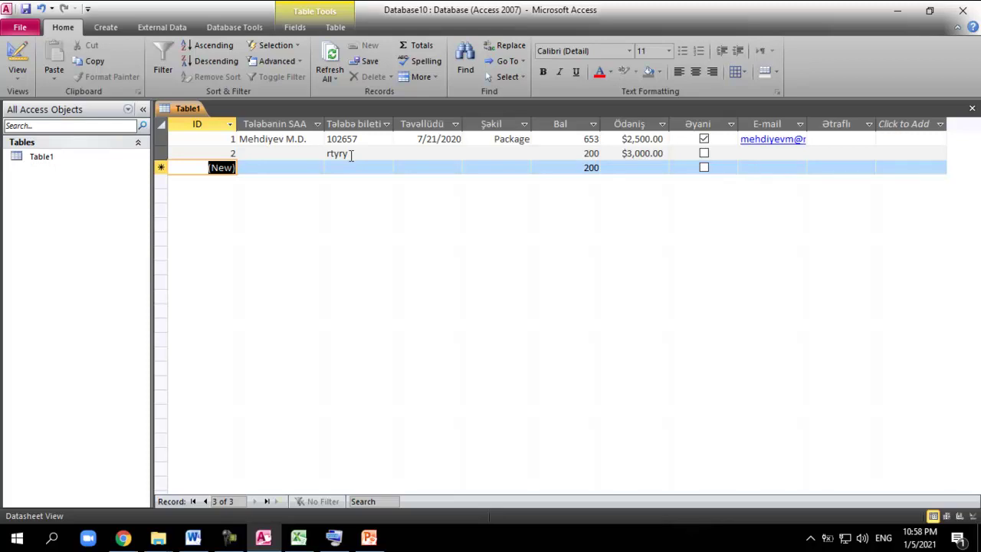
left_click(350, 154)
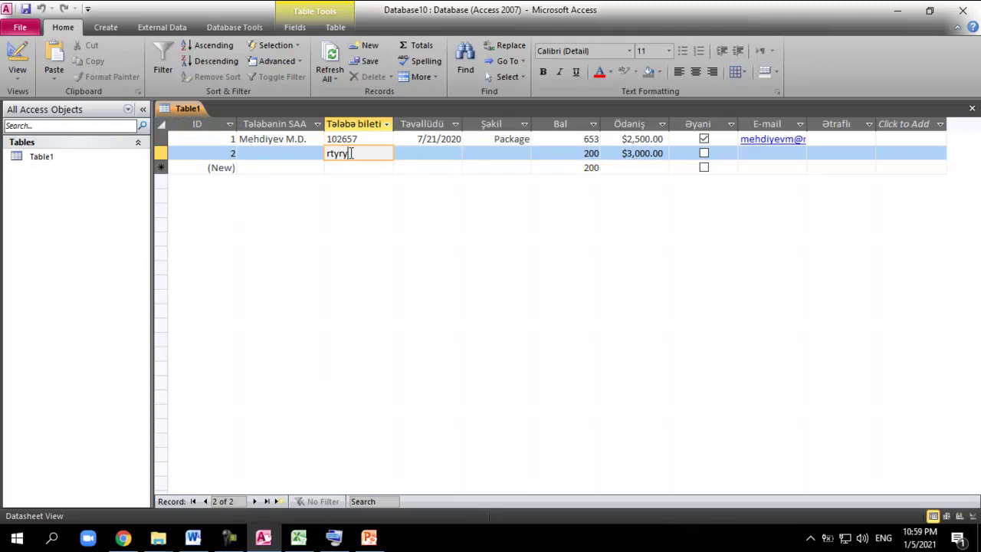
Step: Make Tələbə bileti nömrəsi the primary key of Table1 in Design View
left_click(970, 519)
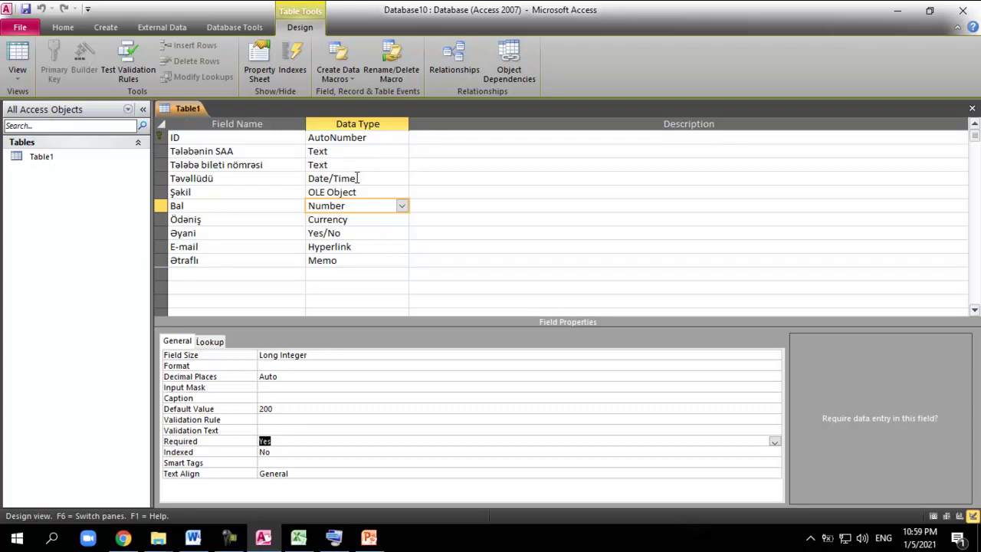
left_click(327, 165)
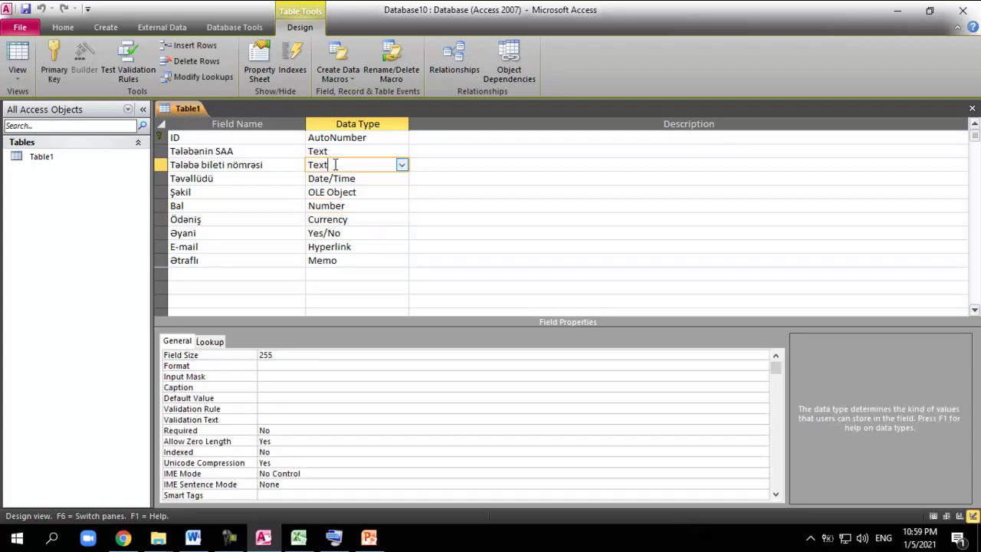
left_click(53, 73)
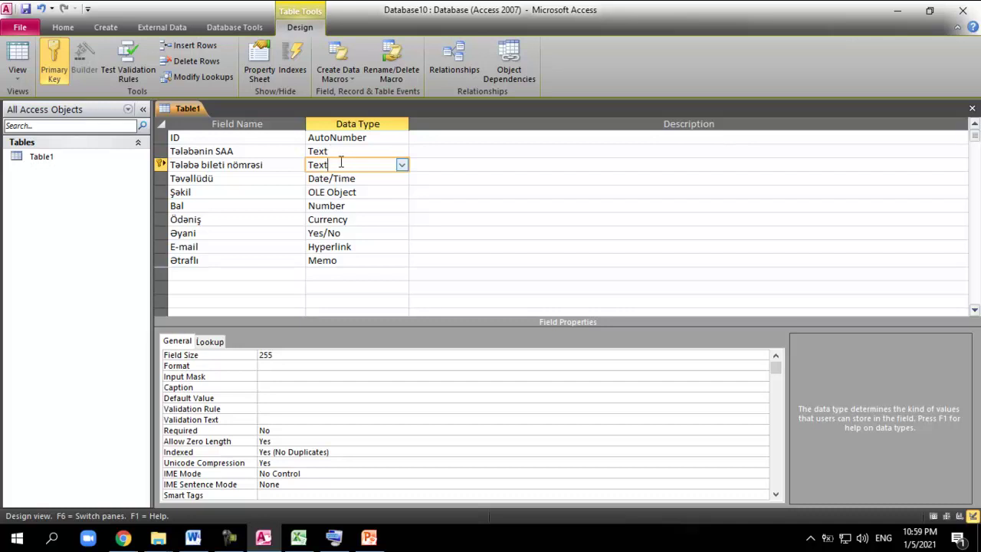
Step: Review the Təvəllüdü, Şəkil, Ödəniş, Ətraflı and E-mail field properties, keeping Ətraflı as Memo
left_click(353, 178)
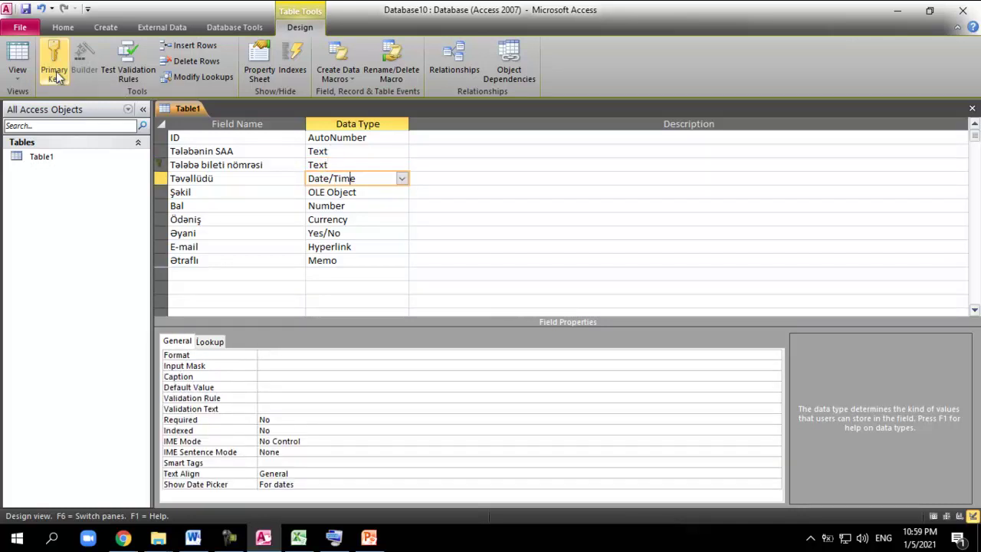
left_click(366, 193)
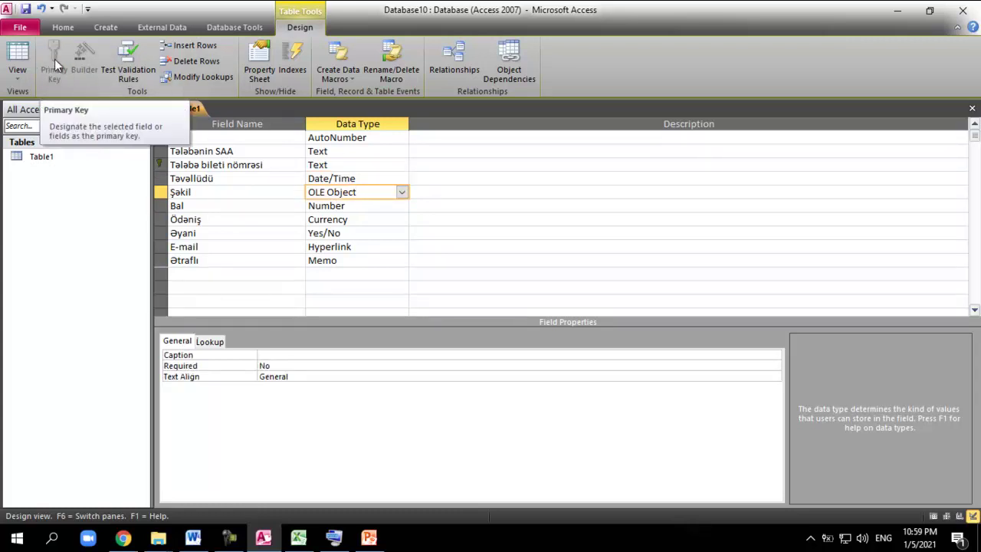
left_click(365, 221)
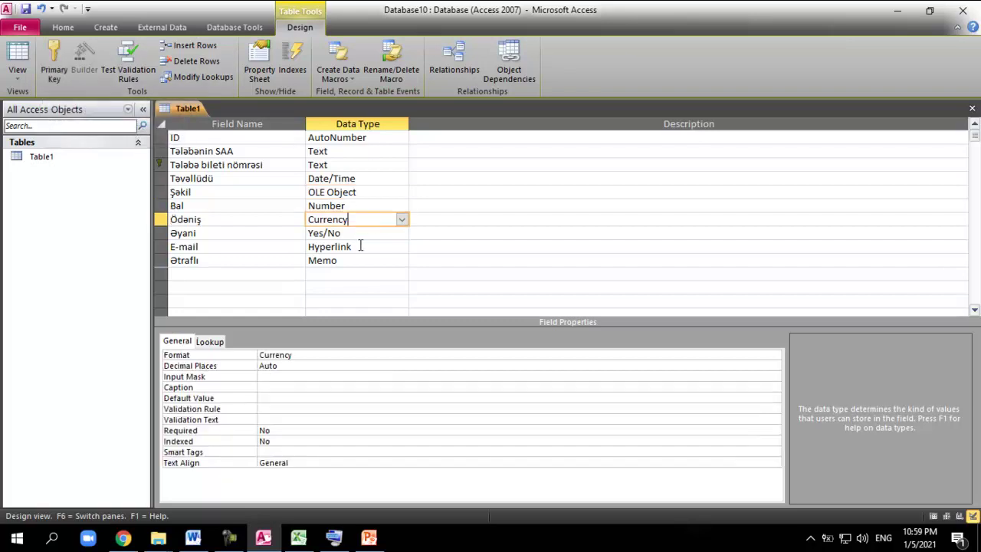
left_click(355, 259)
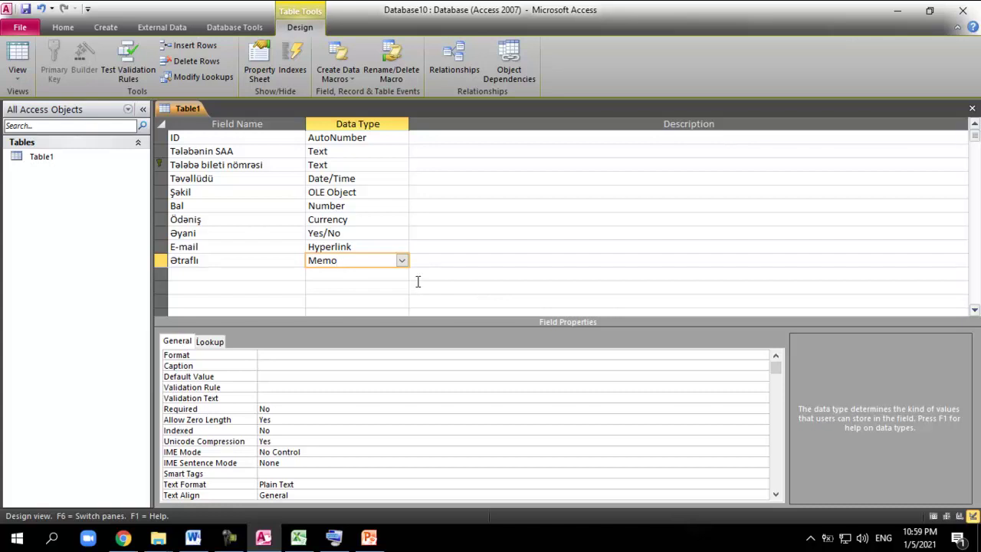
left_click(402, 260)
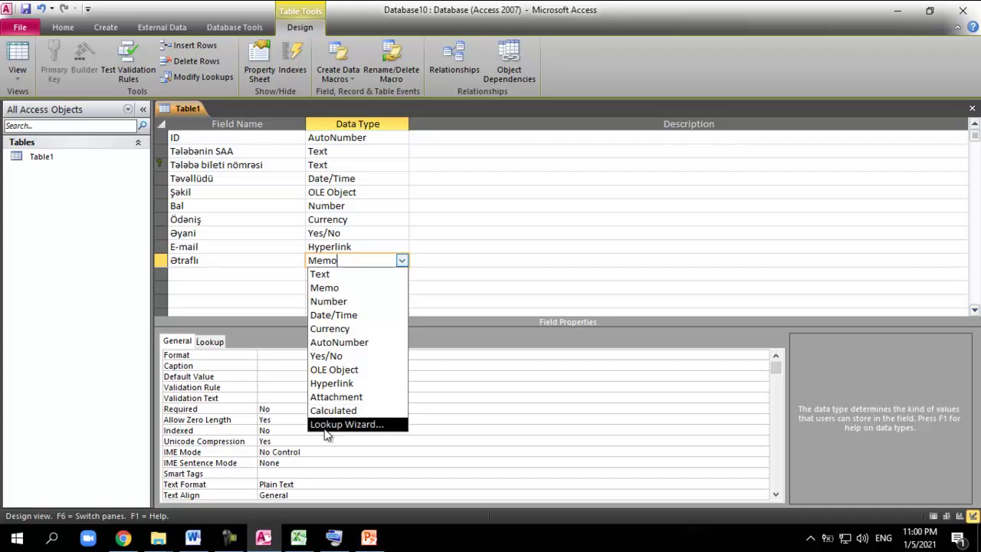
left_click(402, 261)
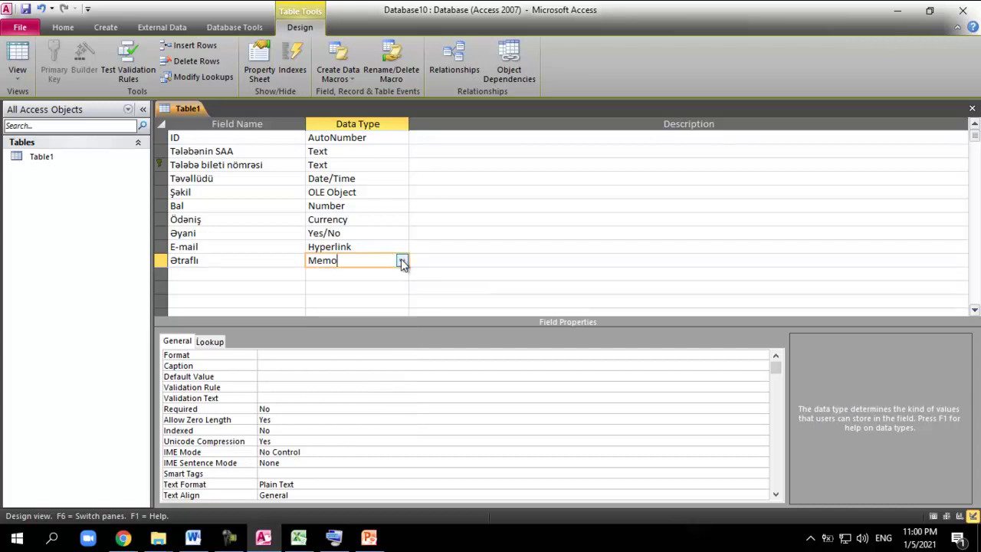
left_click(364, 246)
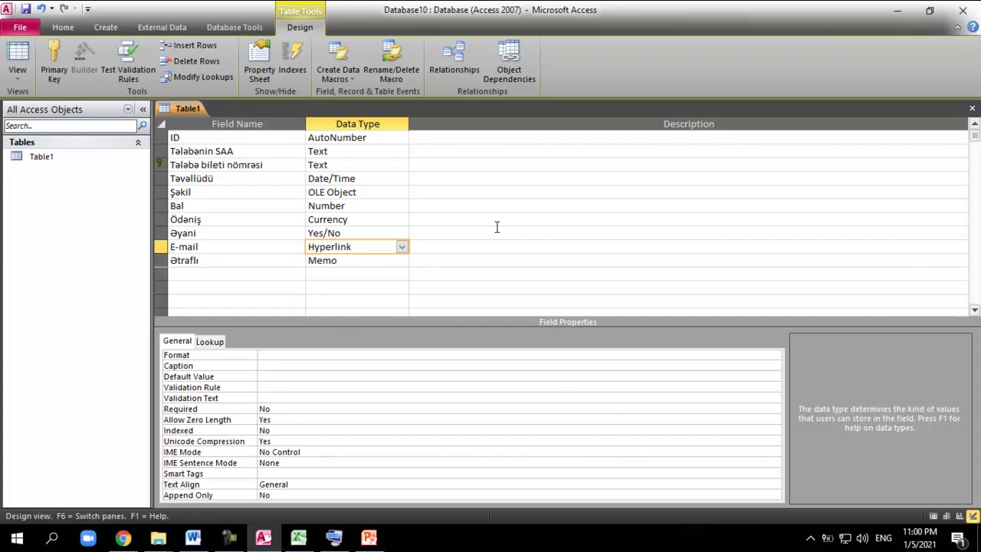
Step: Save Table1's design, view its records, and open Table1_OLD in Database3
left_click(933, 516)
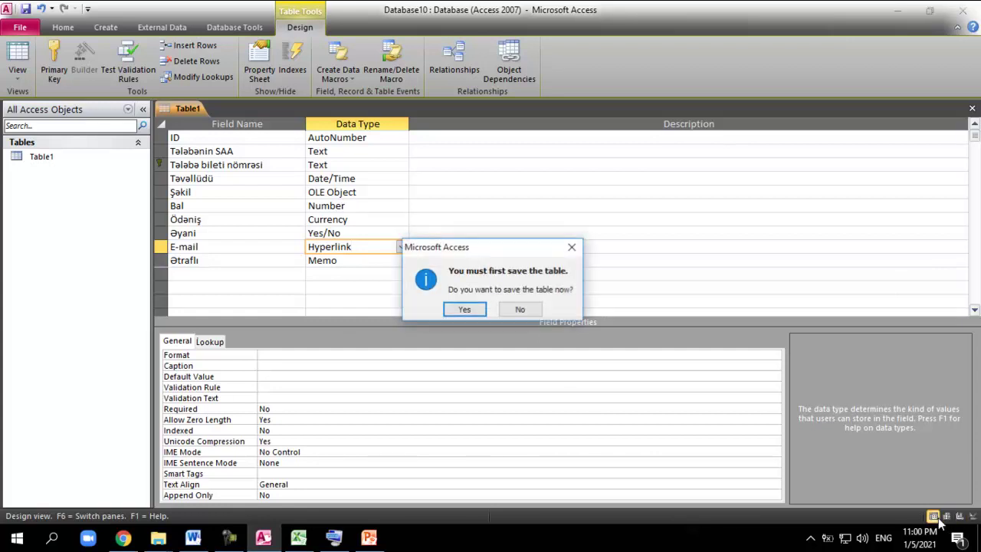
left_click(465, 310)
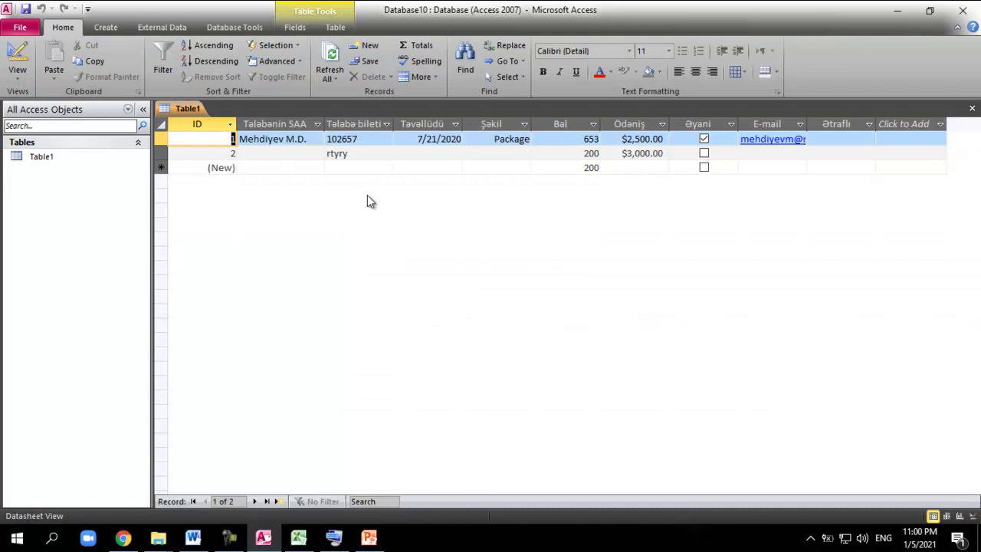
left_click(229, 537)
left_click(830, 305)
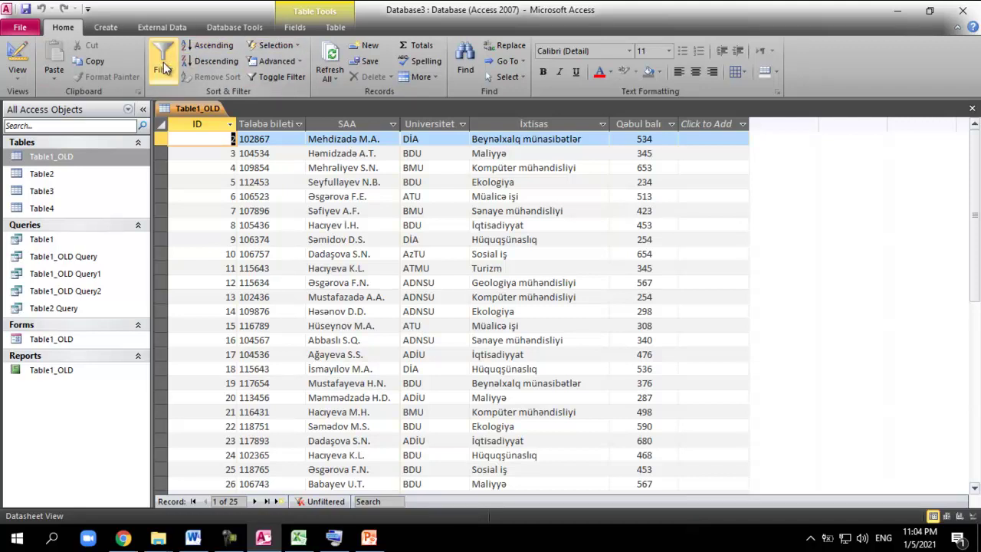
Step: Filter Qəbul balı to scores of 400 or more, leaving 15 records
left_click(671, 124)
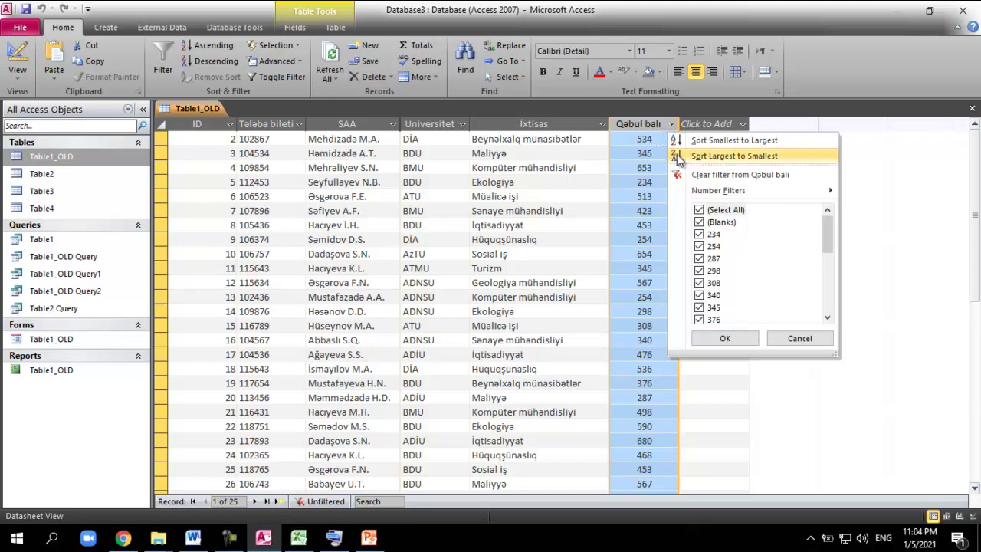
mouse_move(703, 196)
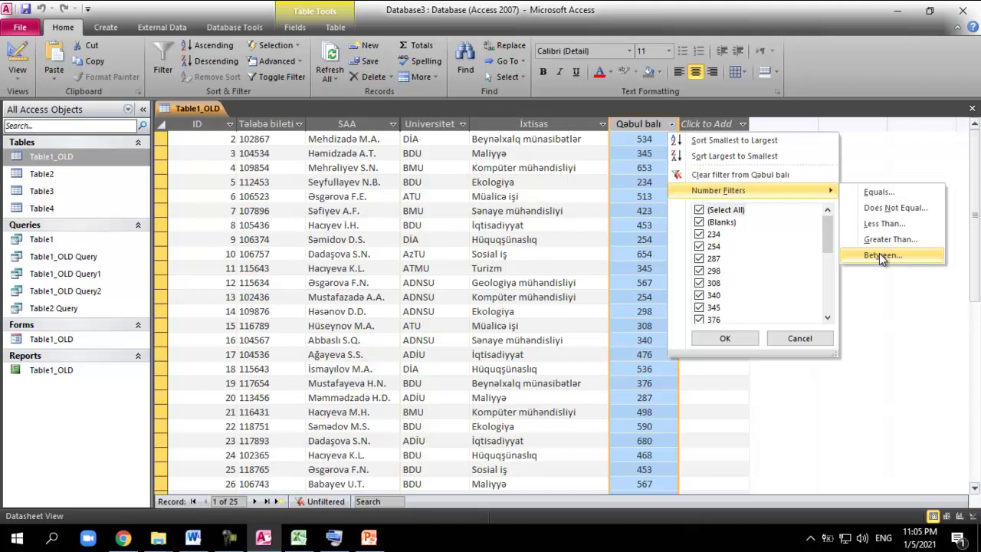
left_click(886, 241)
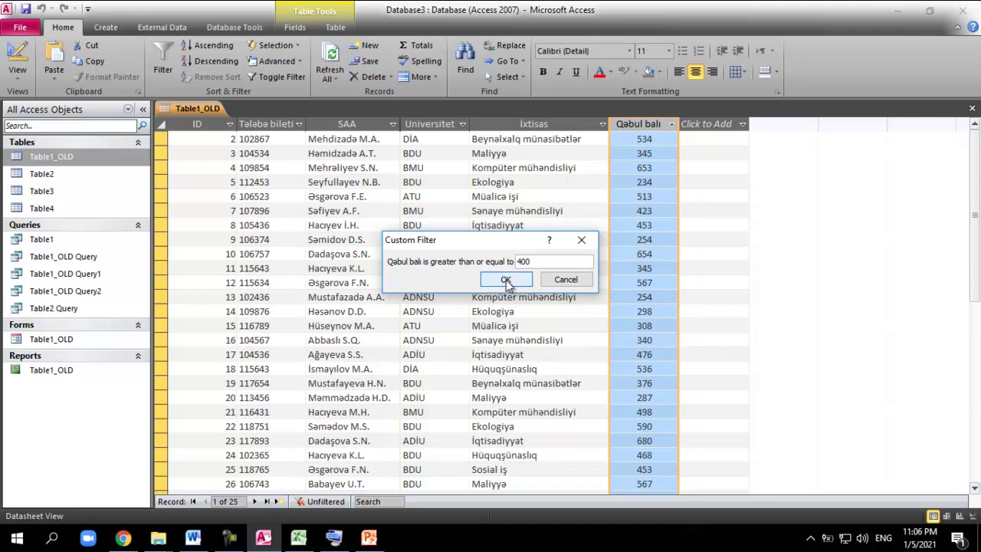
left_click(506, 280)
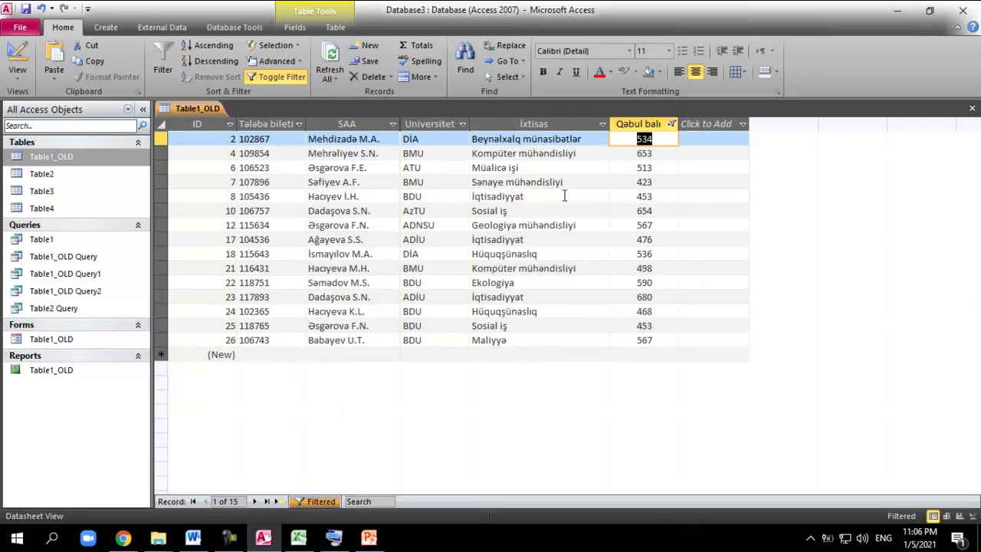
Step: Toggle the Qəbul balı filter off so all 25 records show
left_click(267, 77)
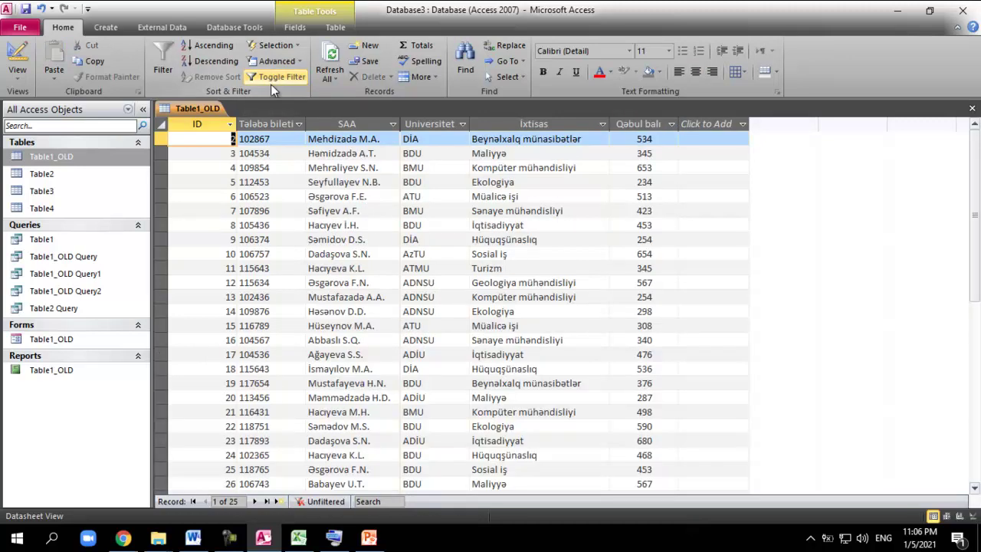
scroll(522, 259, "down", 3)
scroll(522, 259, "up", 3)
left_click(292, 82)
left_click(293, 80)
left_click(294, 80)
left_click(294, 80)
left_click(294, 80)
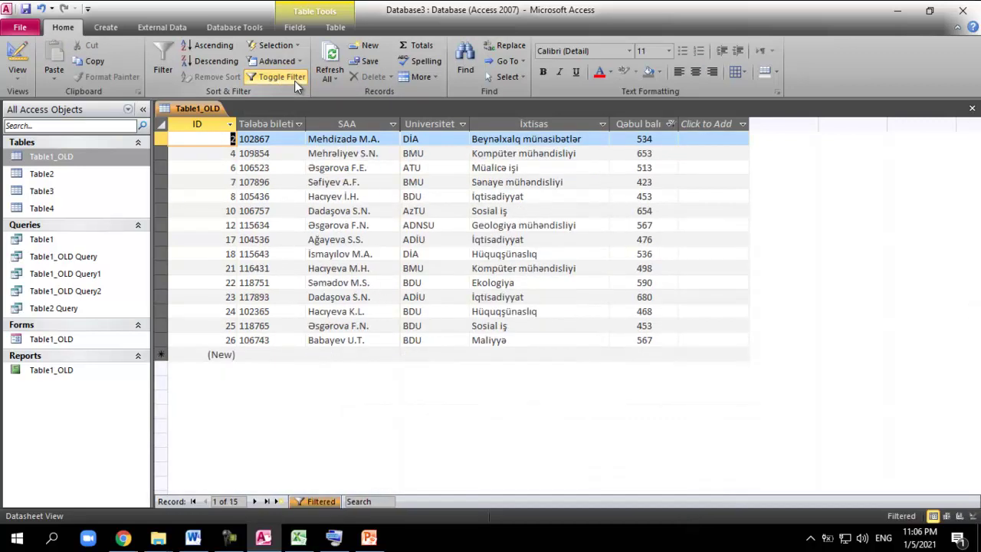
left_click(294, 80)
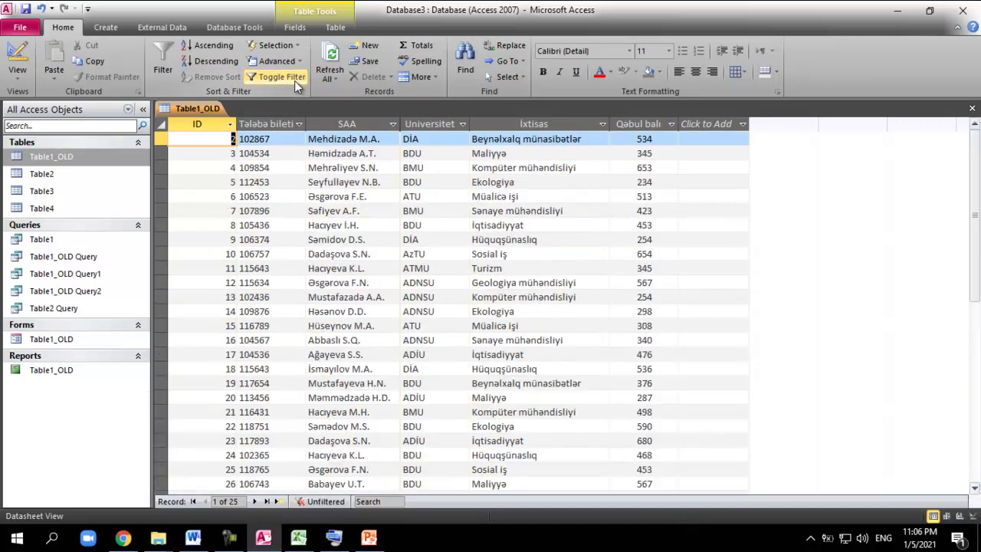
Step: Show the Selection filter choices based on the score 423
left_click(268, 49)
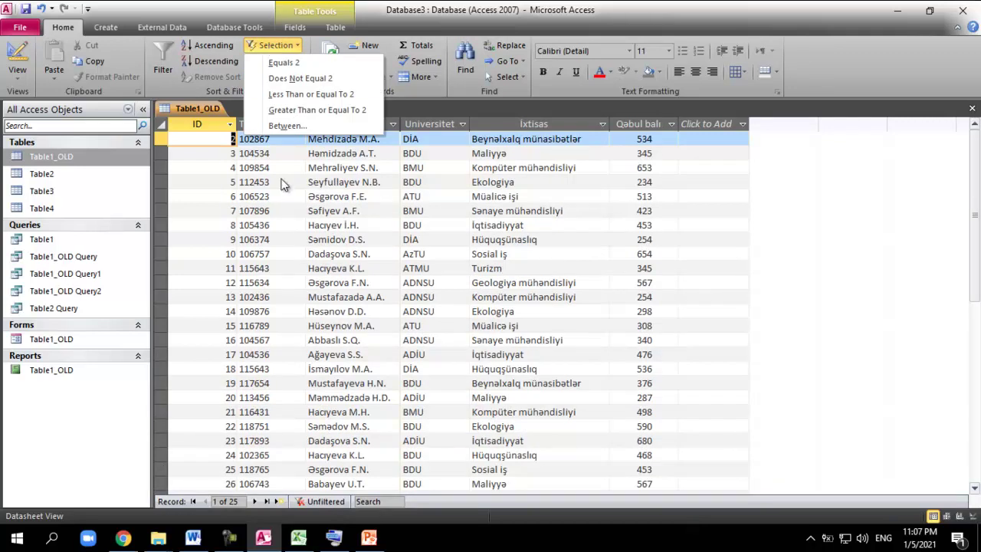
left_click(521, 182)
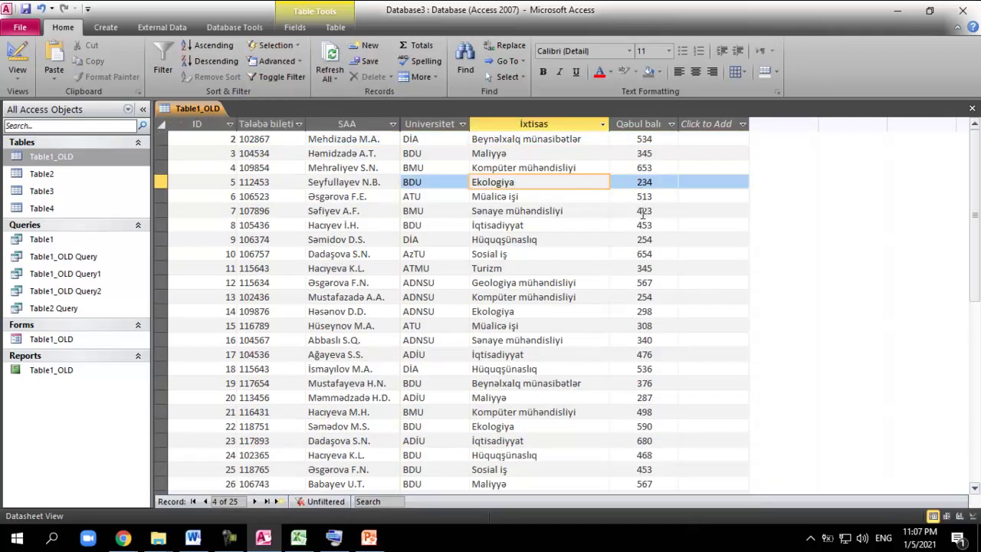
left_click(647, 212)
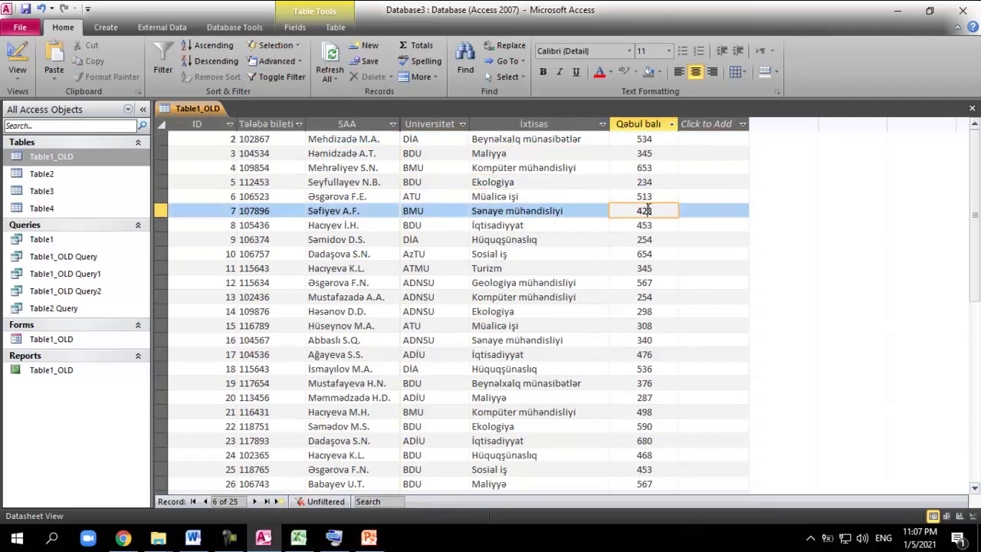
left_click(295, 47)
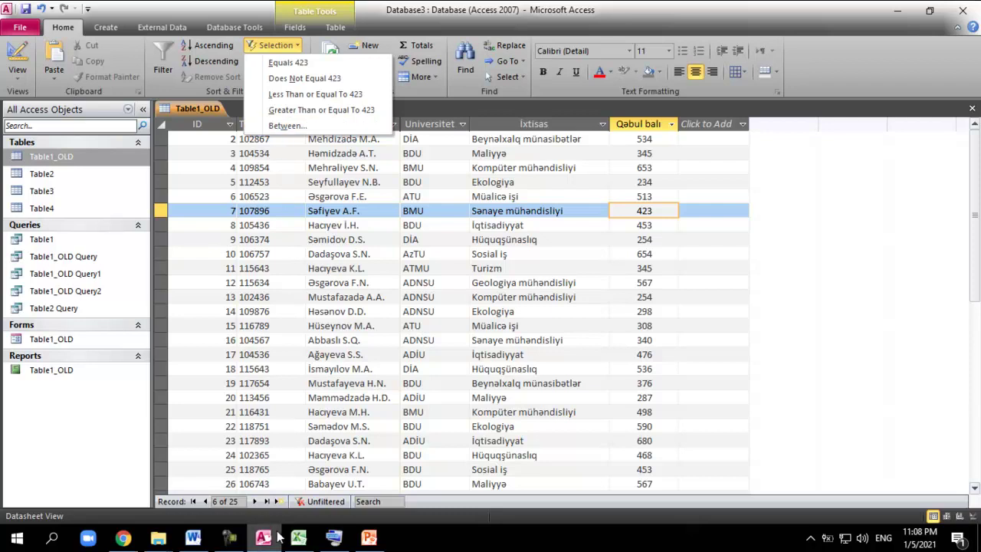
Step: Open the Advanced Filter/Sort grid for Table1_OLD with Qəbul balı >=400
left_click(288, 63)
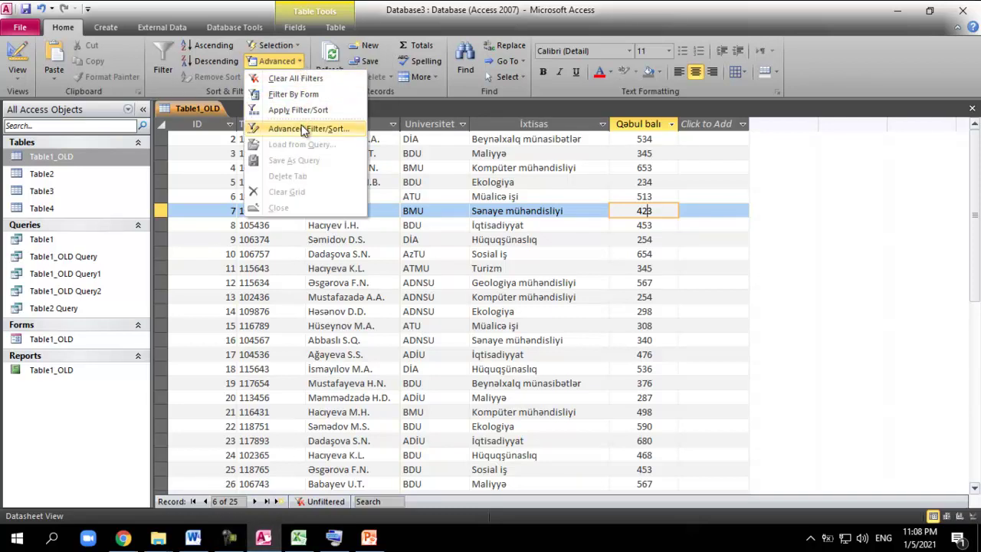
left_click(303, 128)
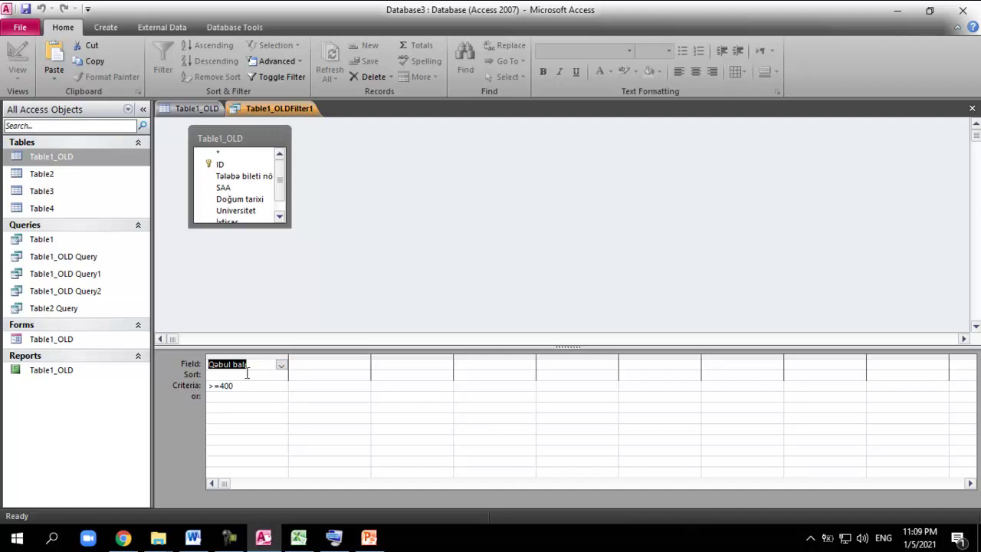
Step: Put Tələbə bileti nömrəsi in the second grid column with criterion Like "10*"
left_click(281, 366)
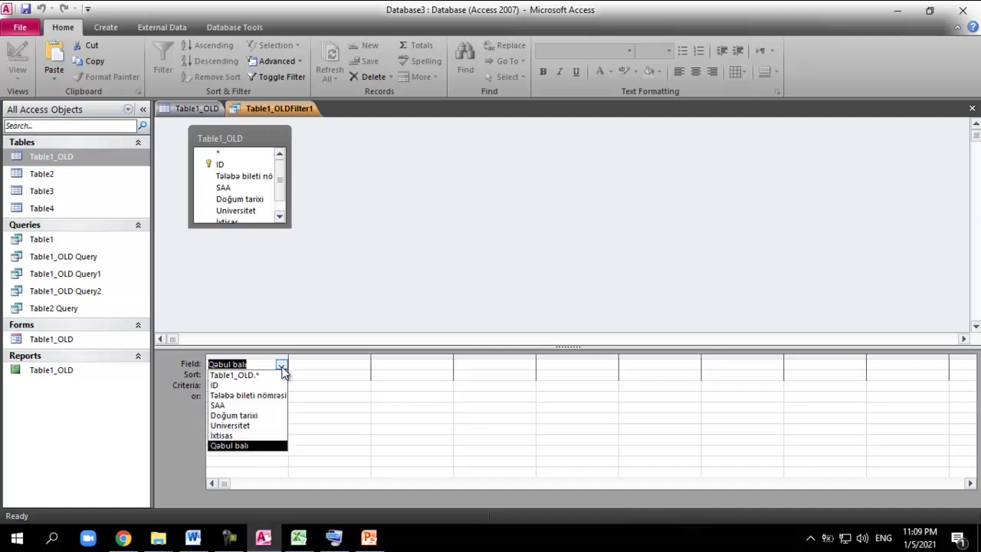
left_click(363, 366)
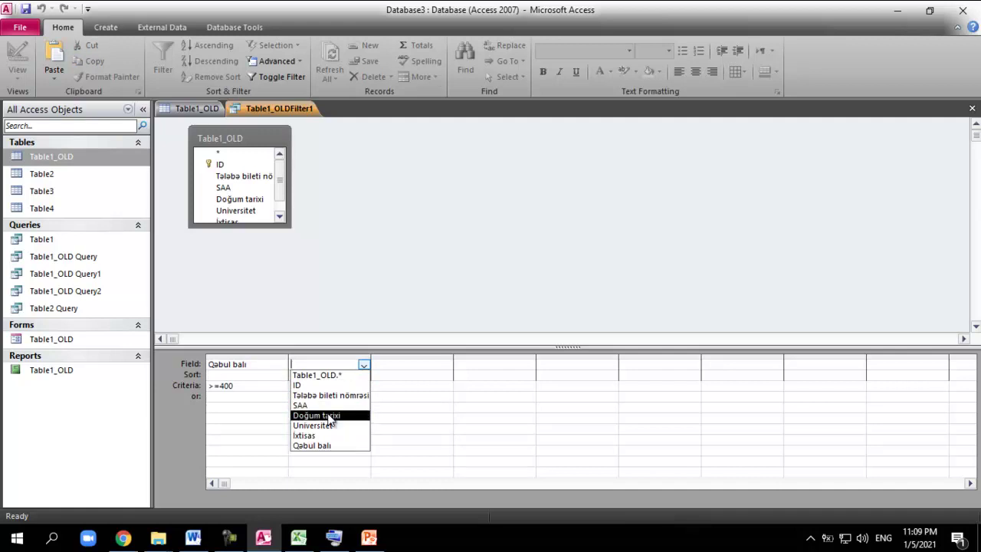
key("Up")
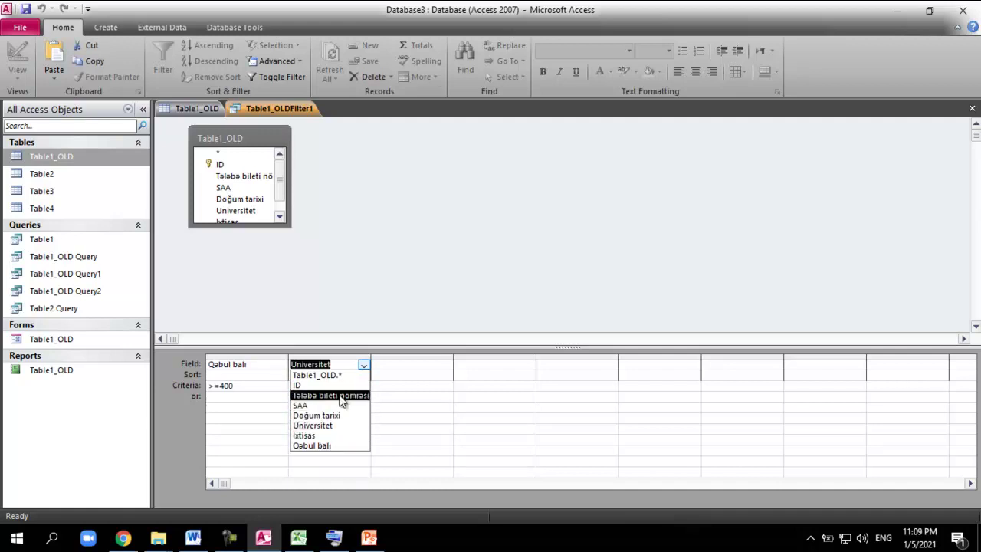
left_click(342, 396)
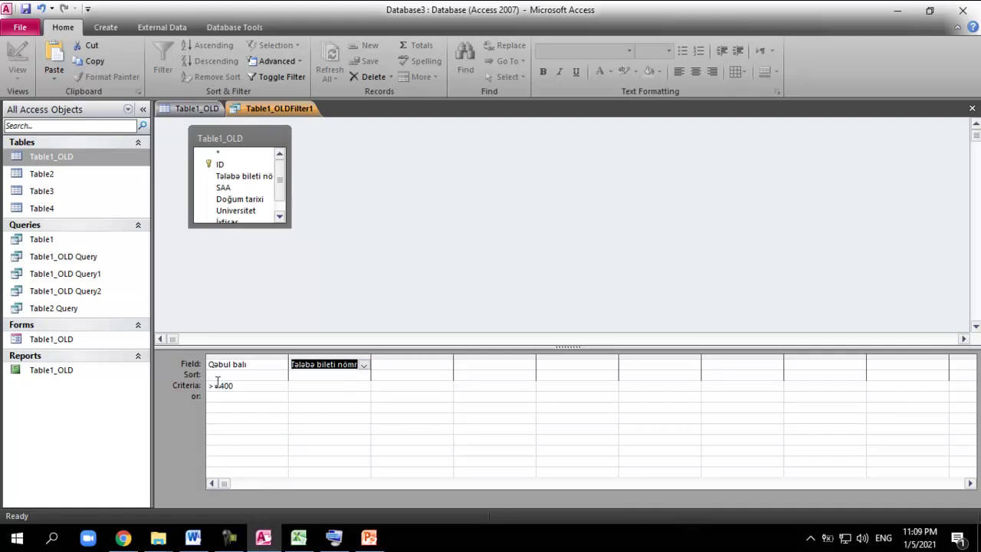
left_click(351, 388)
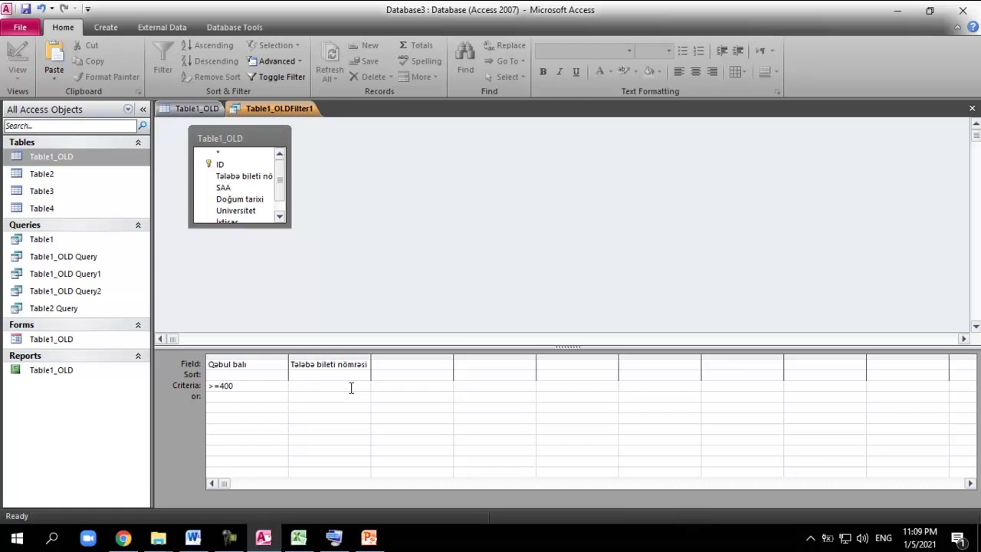
type("Li")
type("ke")
type(" '10")
left_click(357, 388)
Step: Cut Like "10*" and paste it back into the Criteria row under Tələbə bileti nömrəsi
left_click_drag(326, 387, 280, 385)
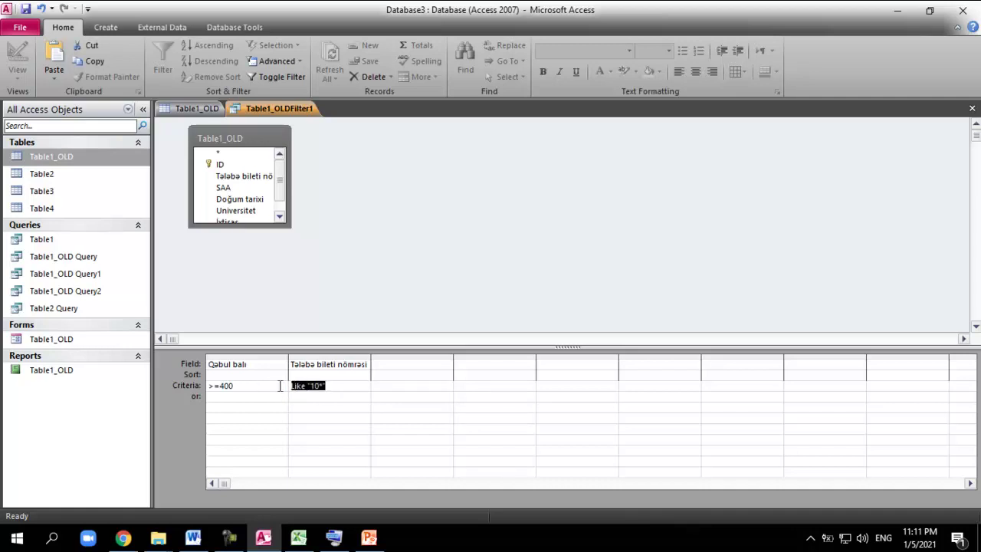
key("ctrl+x")
left_click(296, 396)
key("ctrl+v")
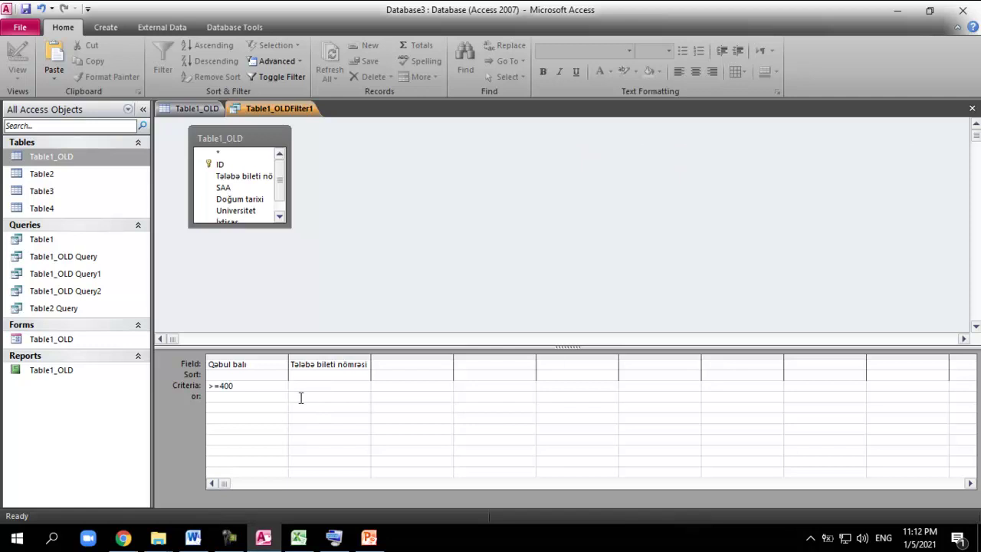
left_click(308, 387)
key("ctrl+v")
Step: Apply the combined filter, leaving 9 records, and reopen the Advanced Filter/Sort design
left_click(278, 82)
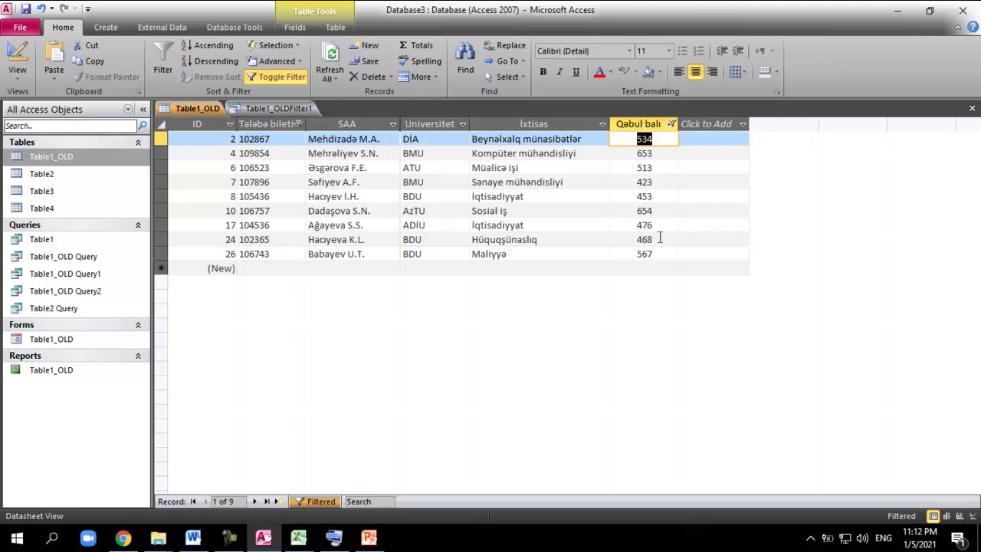
key("F2")
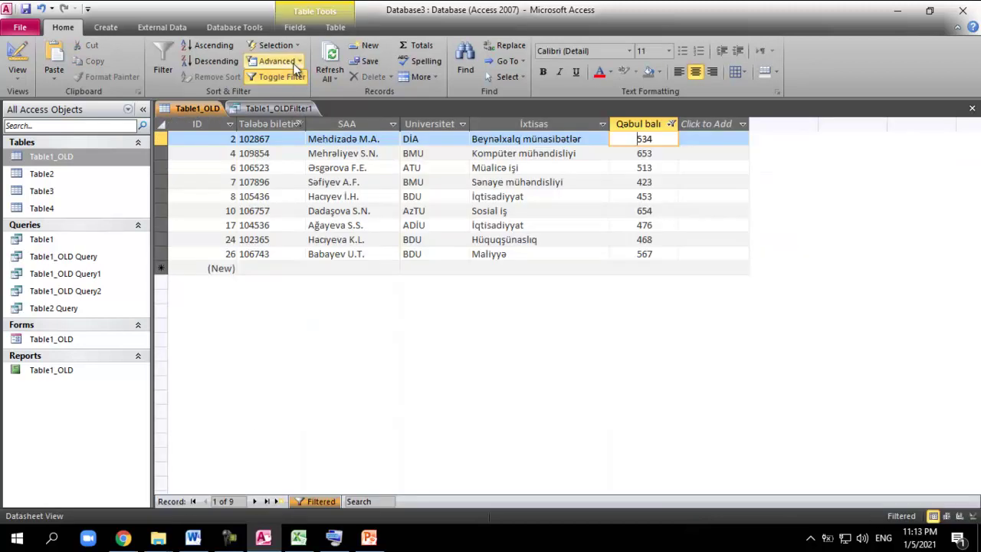
left_click(278, 60)
left_click(297, 127)
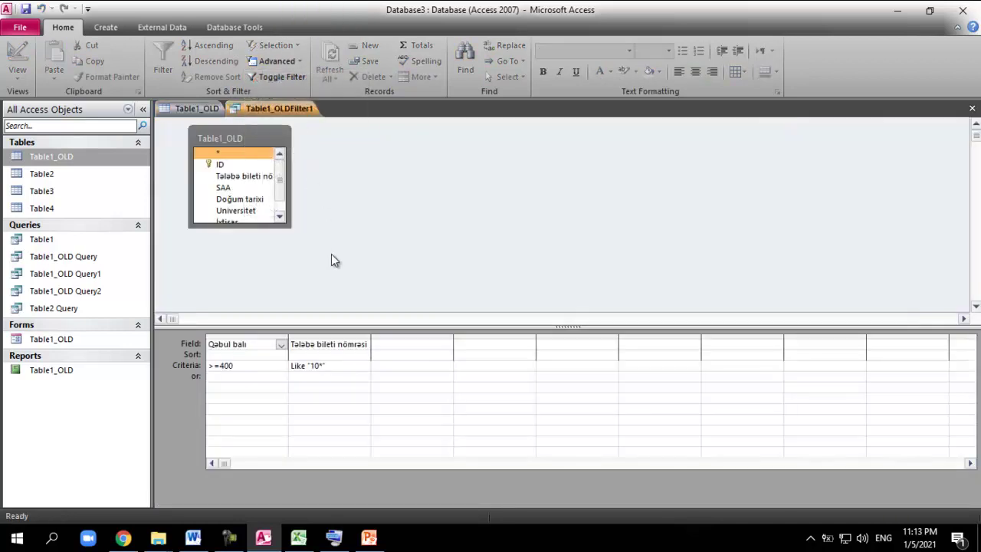
Step: Move Like "10*" to the or row and apply the filter
left_click_drag(332, 366, 279, 366)
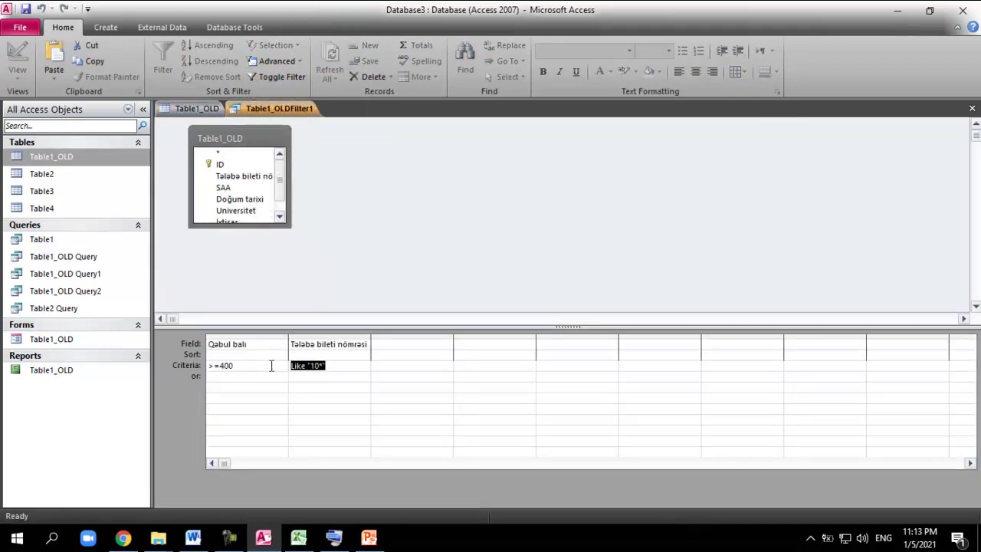
key("Delete")
left_click(302, 380)
key("ctrl+v")
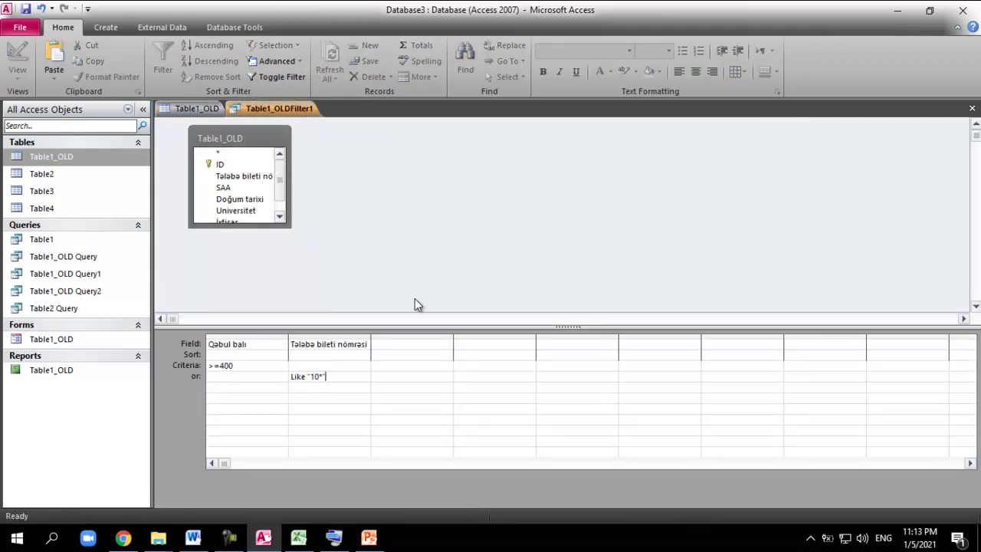
left_click(279, 77)
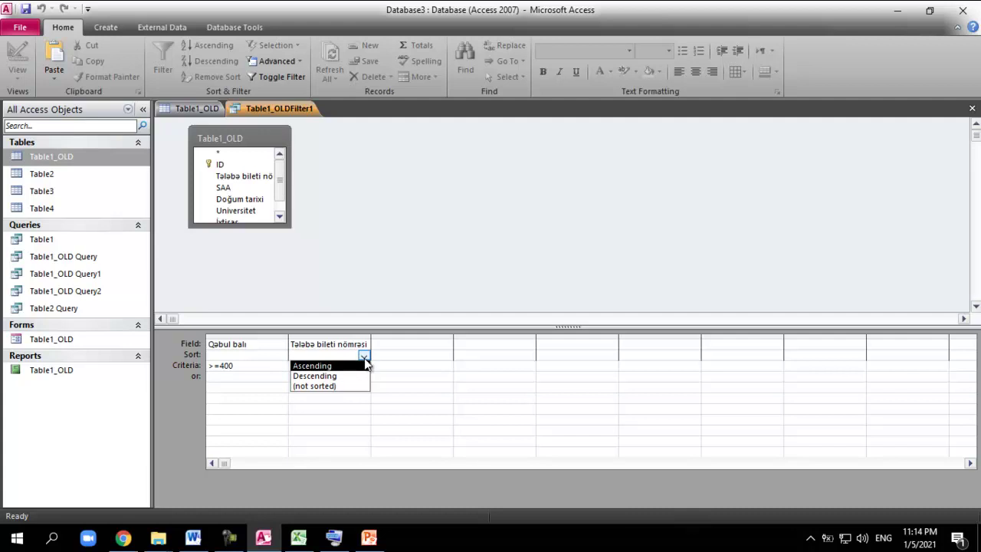
Step: Add SAA as the third column sorted ascending and apply the filter
left_click(388, 355)
left_click(422, 344)
left_click(447, 345)
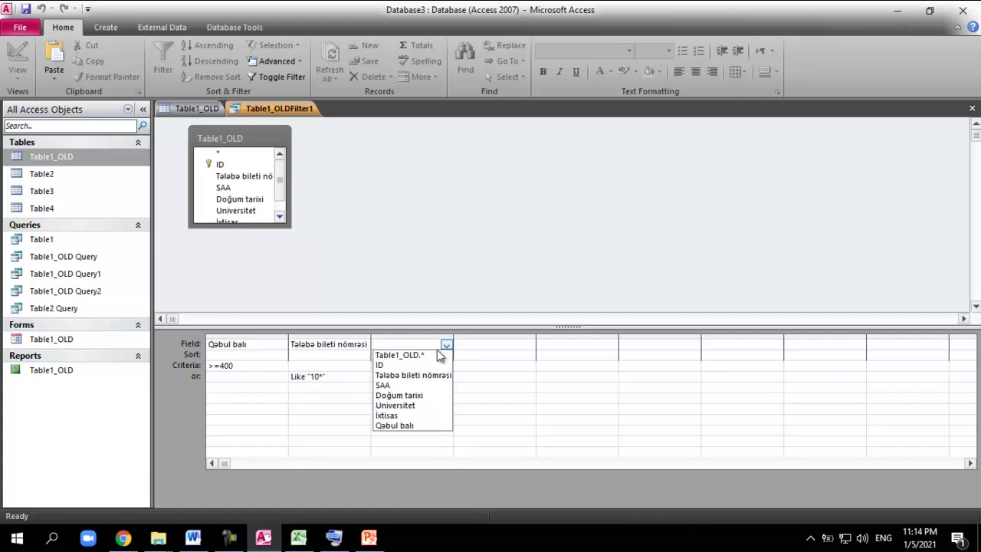
left_click(428, 385)
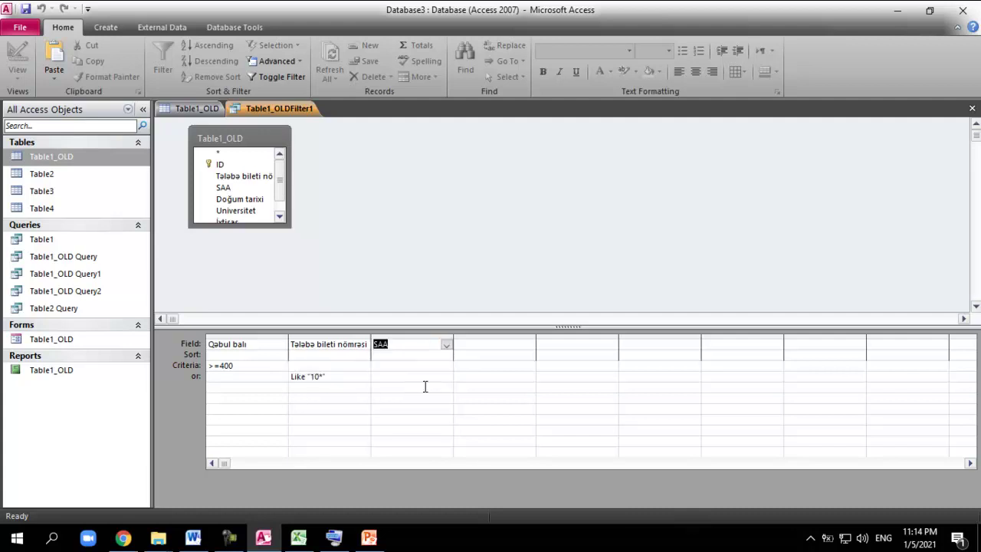
left_click(442, 355)
left_click(446, 356)
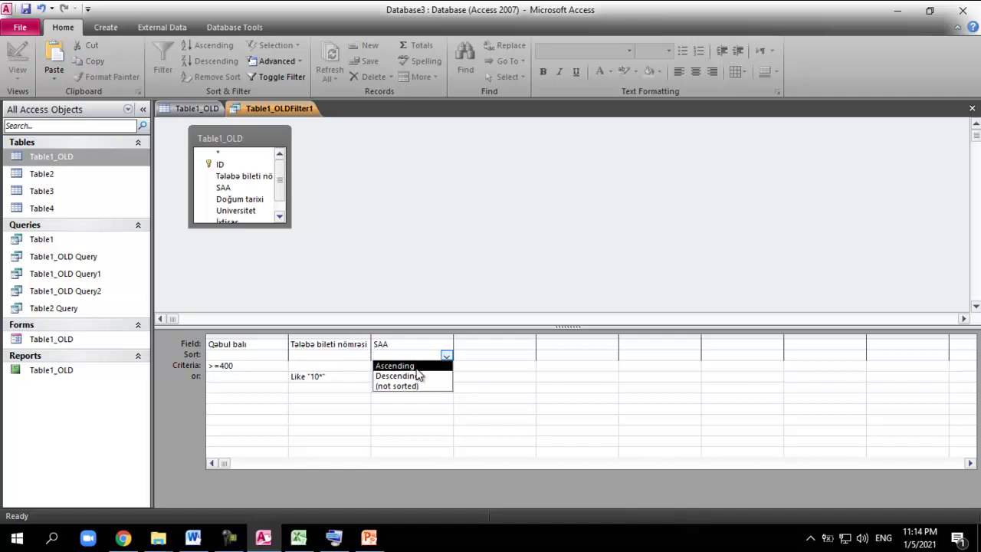
left_click(416, 368)
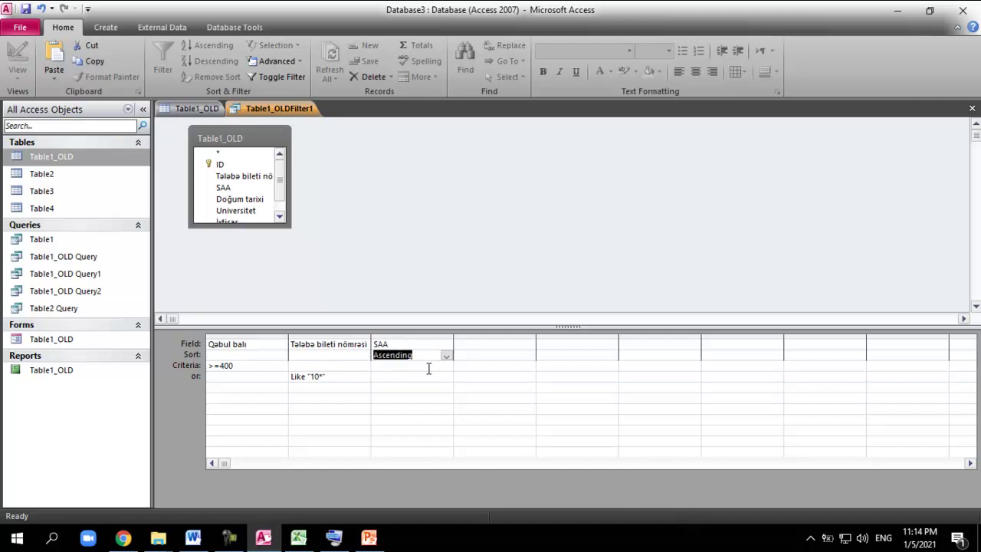
left_click(265, 74)
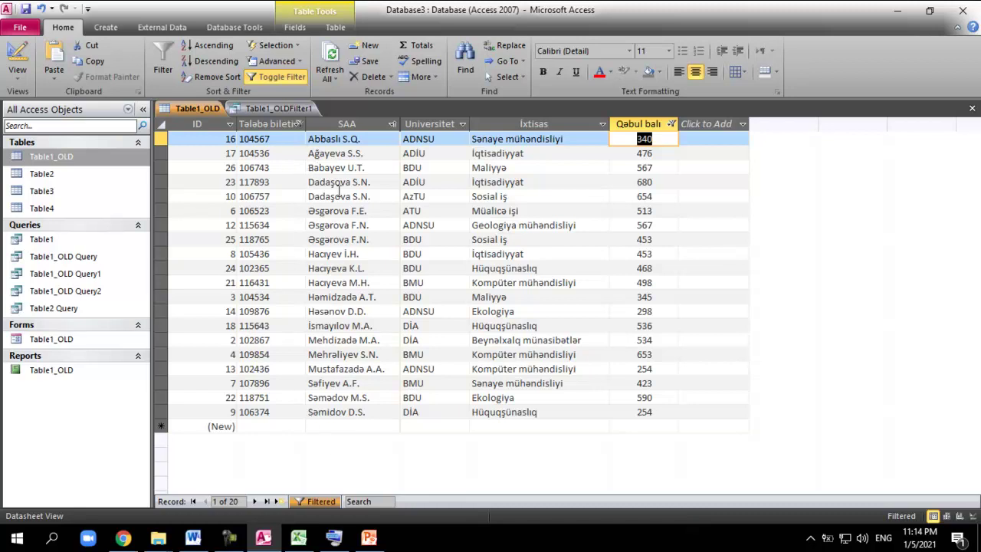
Step: Revisit Table1_OLD's Advanced Filter/Sort grid, return to the data, then switch to PowerPoint
left_click(273, 61)
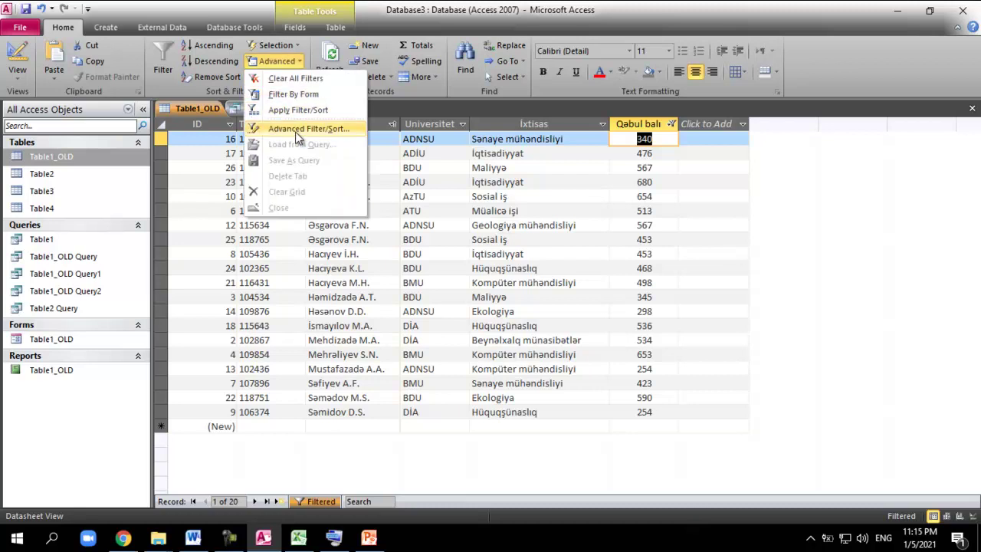
left_click(299, 127)
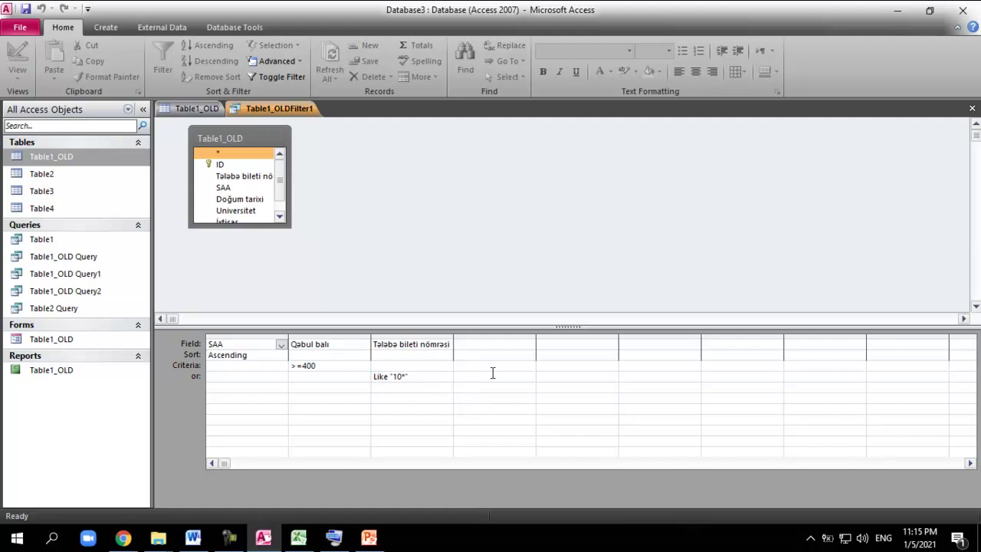
left_click(276, 76)
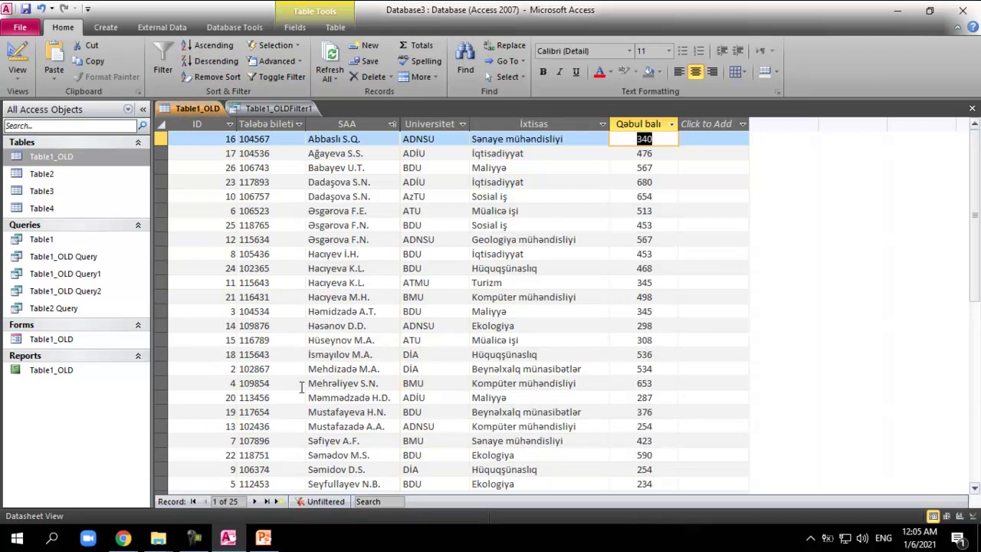
left_click(274, 543)
Step: Present slide 13, the overview of Access 2010's main objects, full screen from that slide
left_click(98, 165)
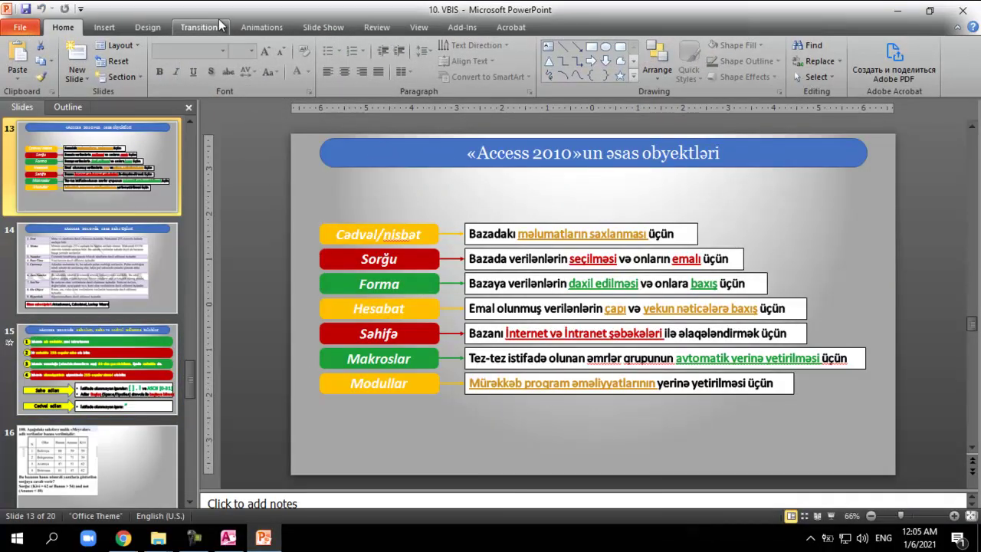
key("shift+F5")
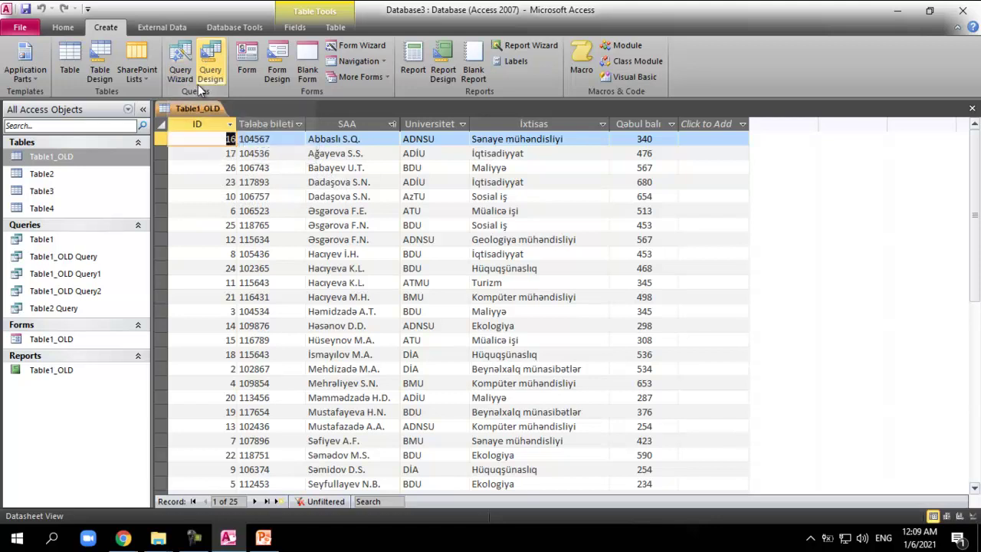
Step: Create a new Query Design containing Table1_OLD, Table2 and Table3
left_click(211, 74)
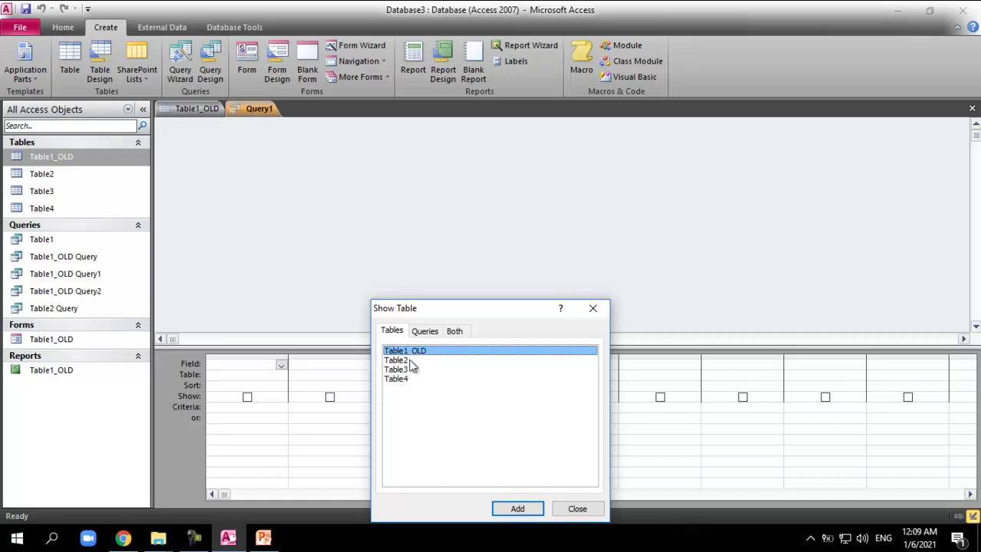
left_click(412, 369, "shift")
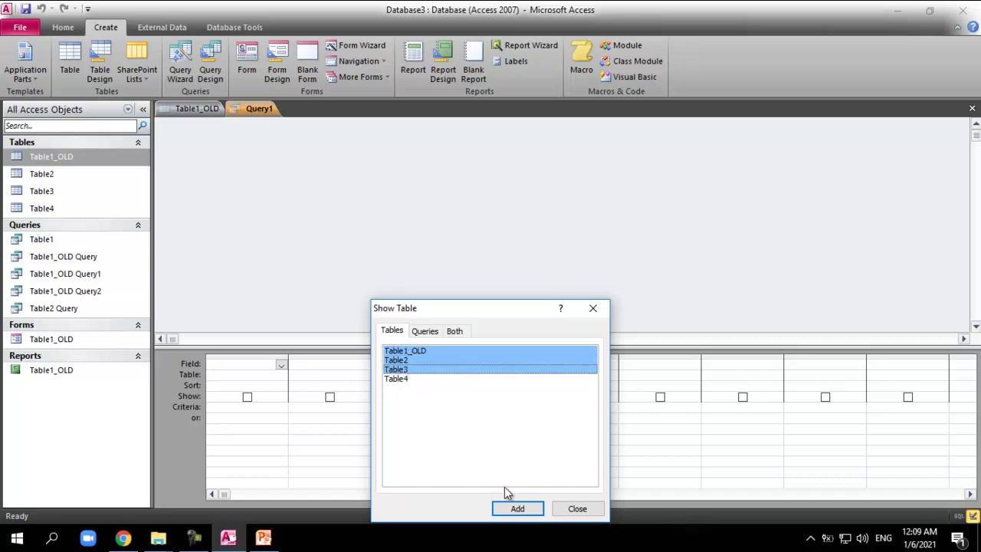
left_click(518, 509)
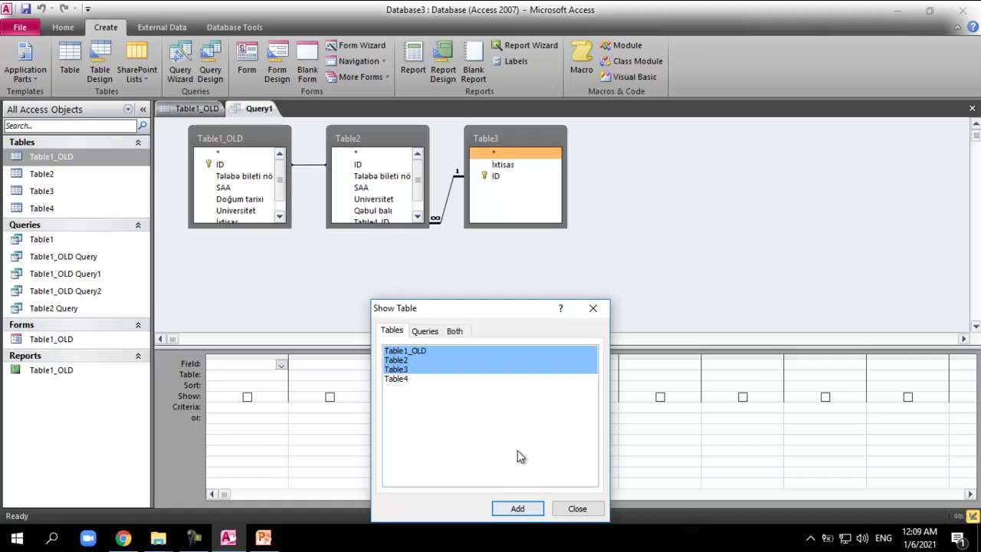
left_click(592, 309)
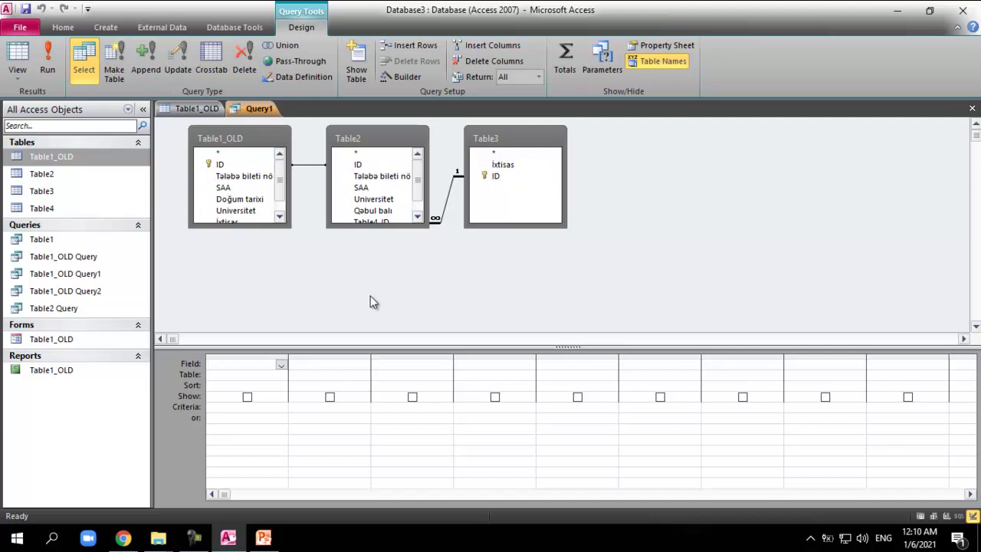
Step: Set the first query column's field to Table1_OLD.Tələbə bileti nömrəsi
left_click(281, 365)
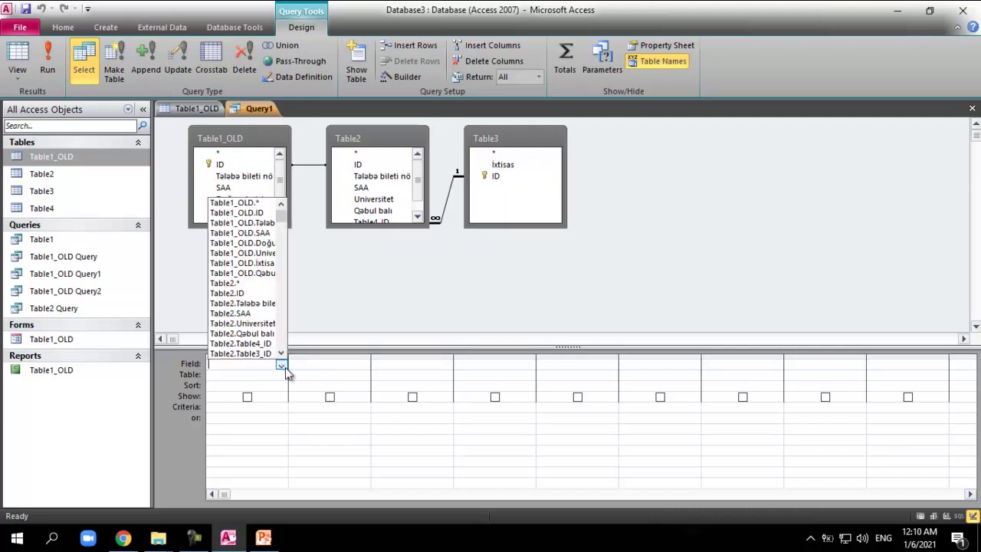
left_click(191, 349)
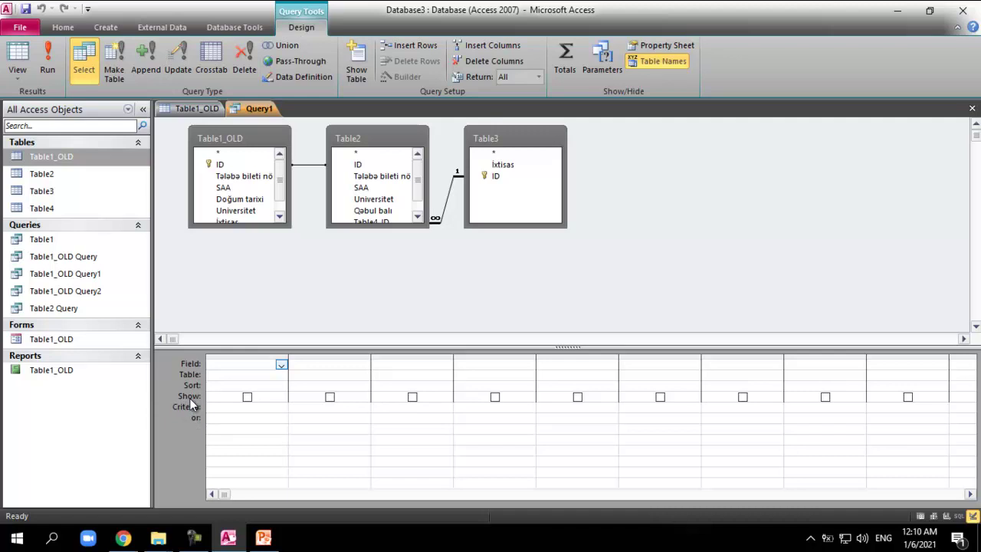
left_click(227, 402)
left_click(282, 365)
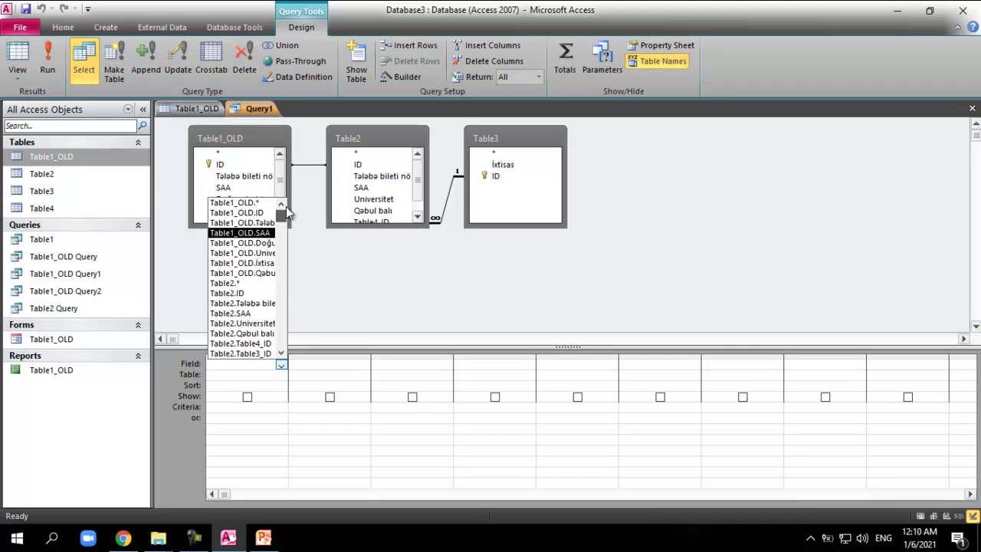
key("Down")
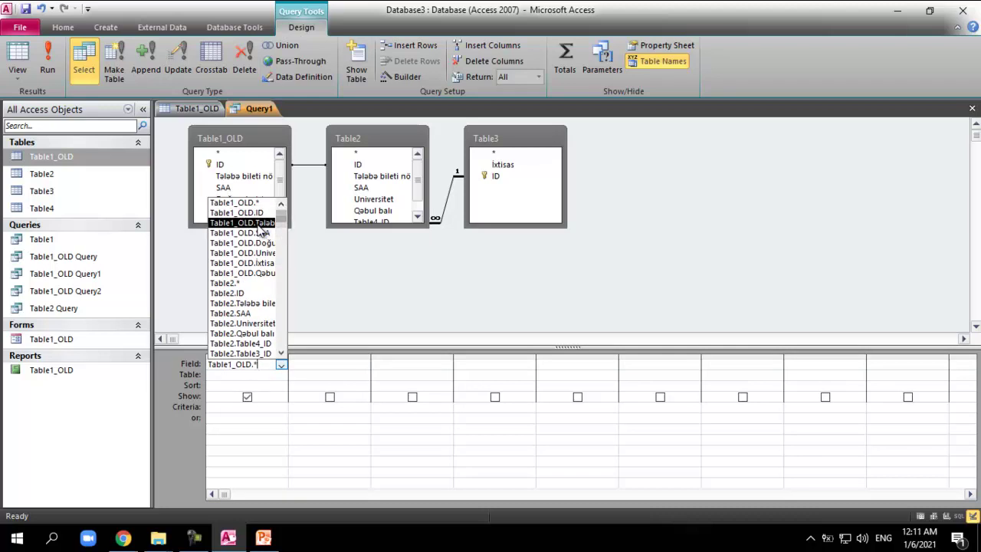
left_click(257, 223)
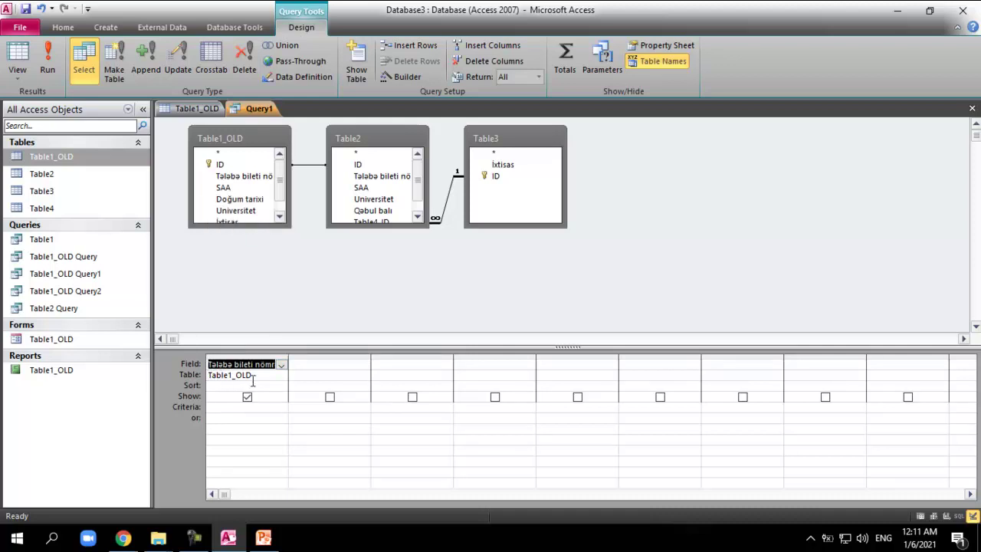
left_click(359, 365)
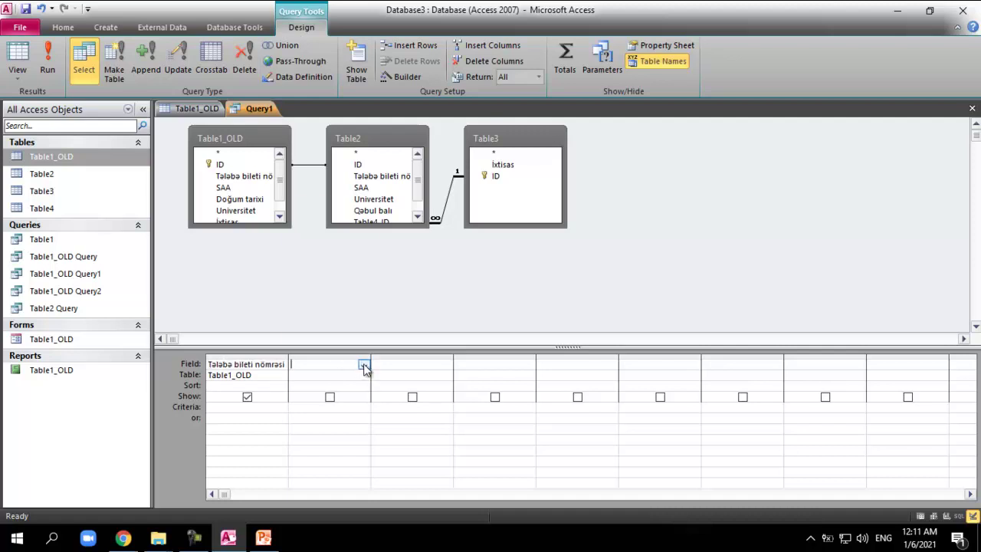
Step: Fill the second and third columns with Table2.ID and Table3.İxtisas
left_click(363, 365)
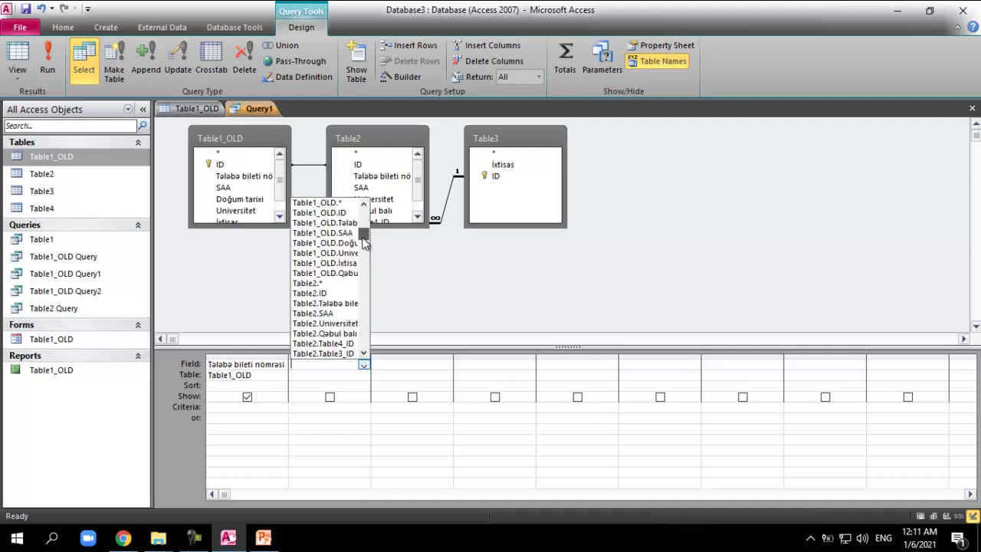
left_click_drag(364, 226, 349, 256)
left_click(322, 283)
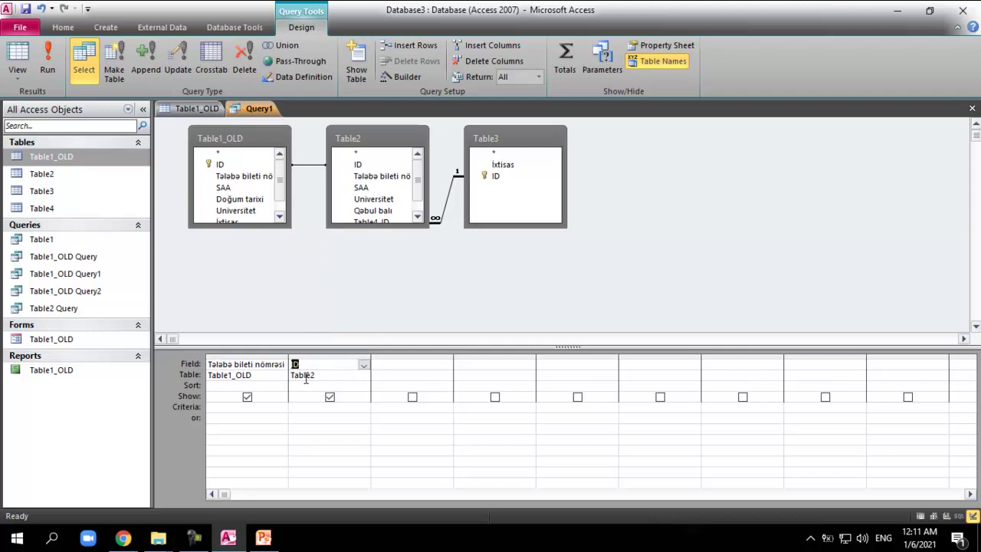
left_click(429, 366)
left_click(447, 366)
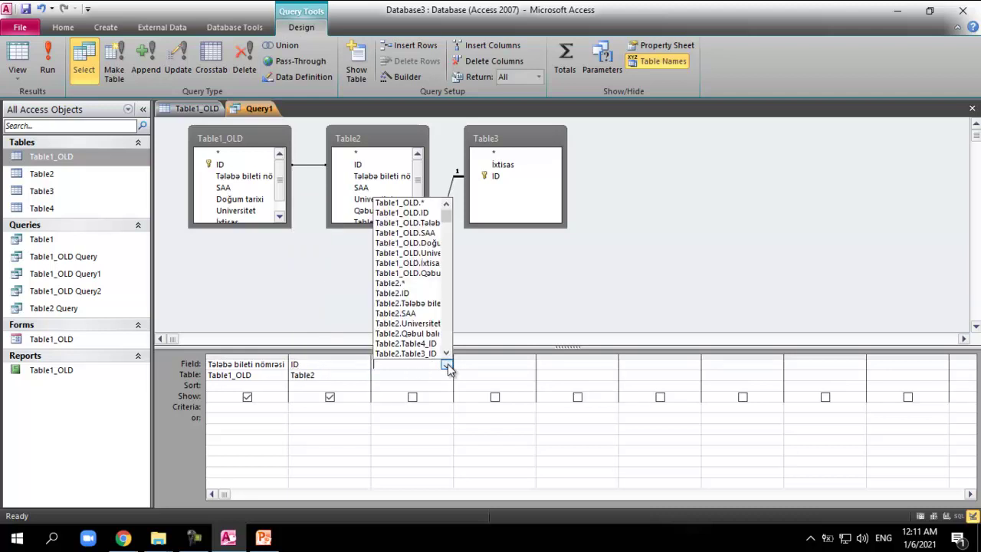
left_click_drag(448, 217, 446, 318)
left_click(414, 351)
Step: Add Table2.Tələbə bileti nömrəsi, Table1_OLD.Universitet and Table1_OLD.İxtisas, keeping Table3's İxtisas shown
left_click(516, 364)
left_click(530, 366)
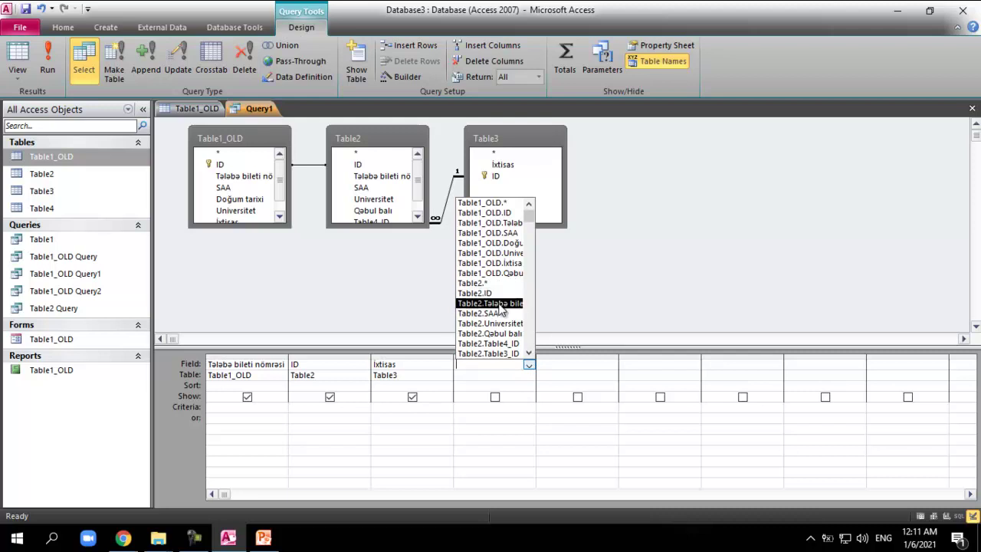
left_click(501, 304)
left_click(593, 365)
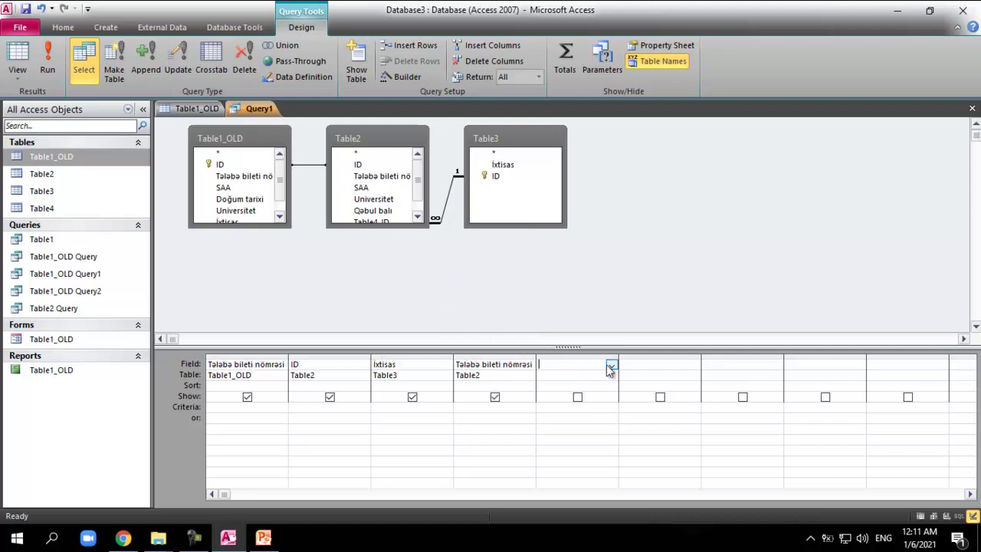
left_click(611, 366)
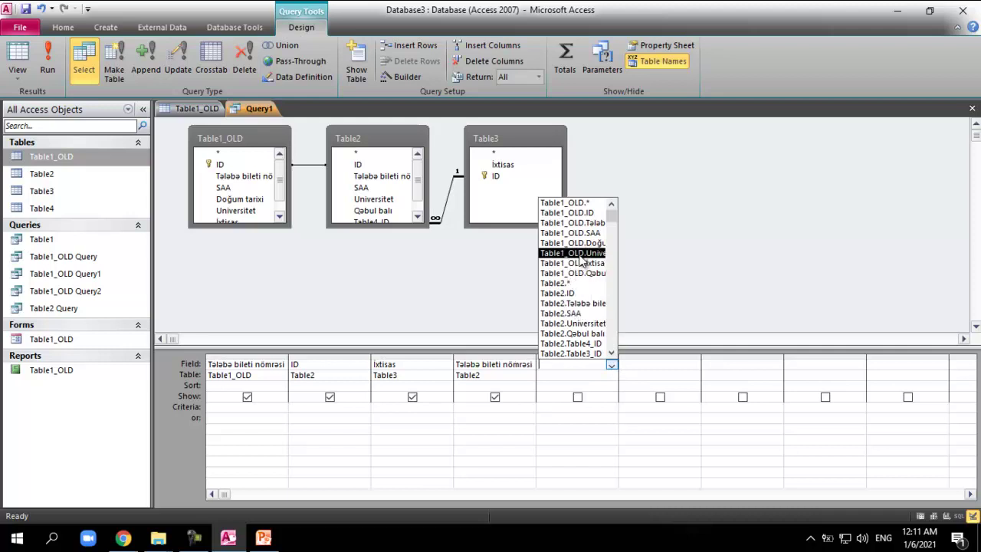
left_click(581, 253)
left_click(676, 364)
left_click(694, 365)
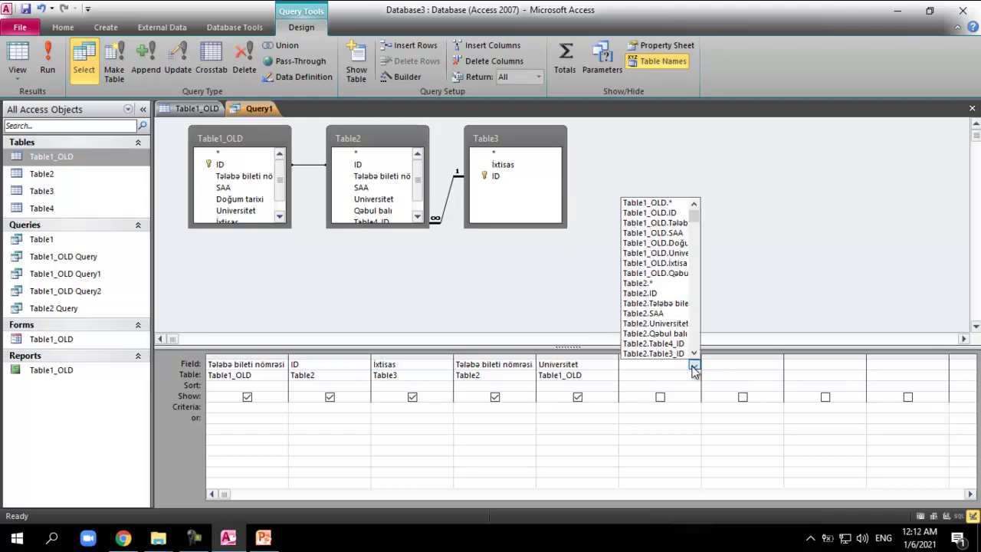
left_click(658, 258)
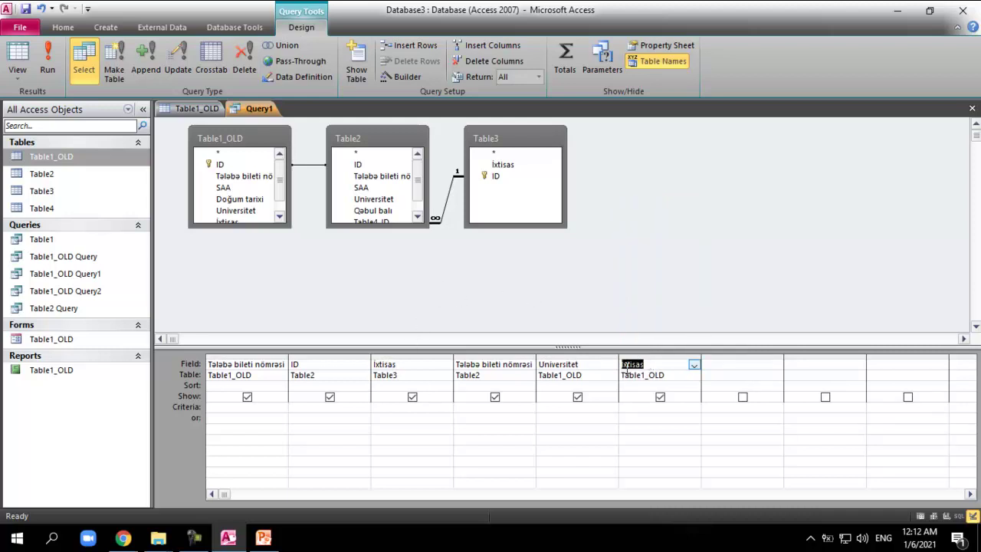
left_click(412, 398)
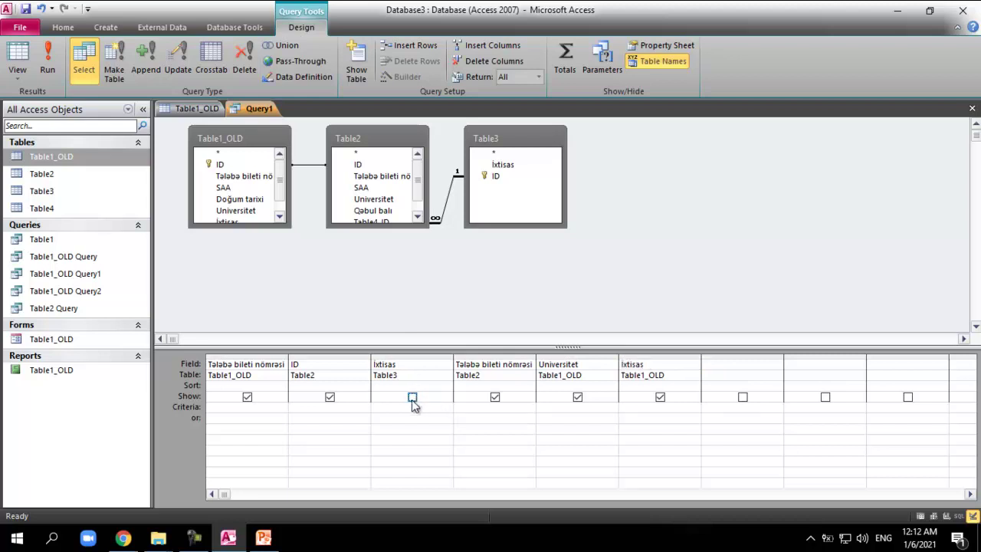
left_click(411, 398)
Step: Run the query to check its 24 records, then present PowerPoint slide 19, question 107
key("F5")
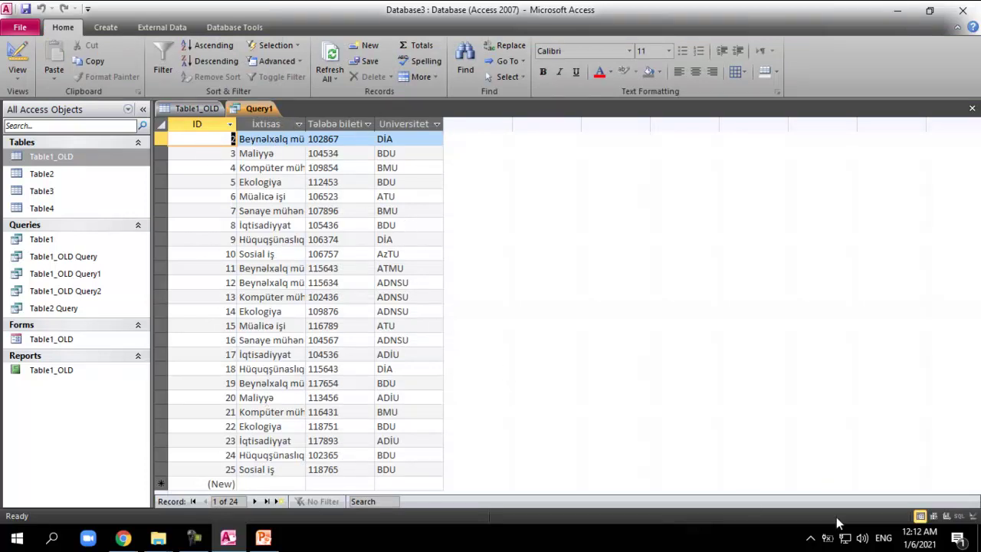
left_click(972, 515)
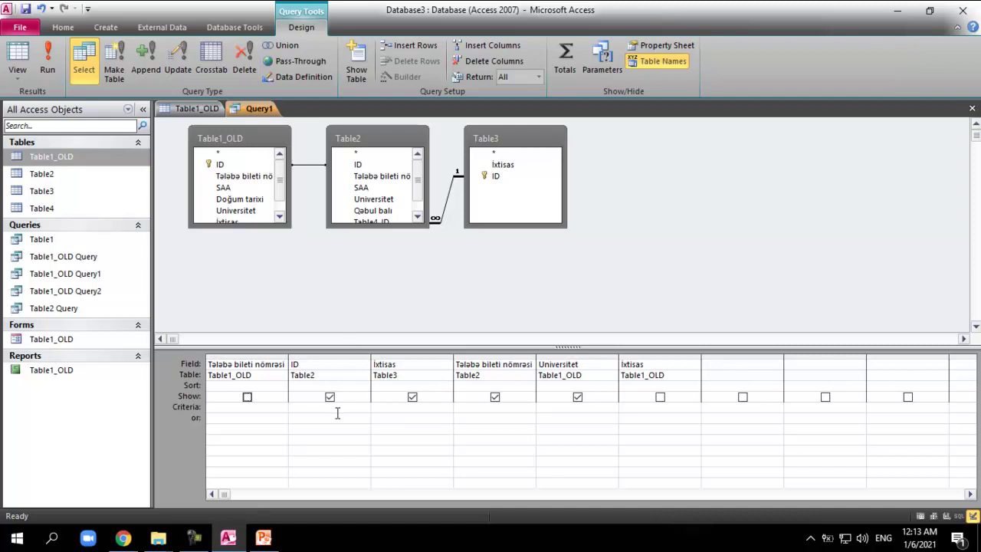
left_click(268, 538)
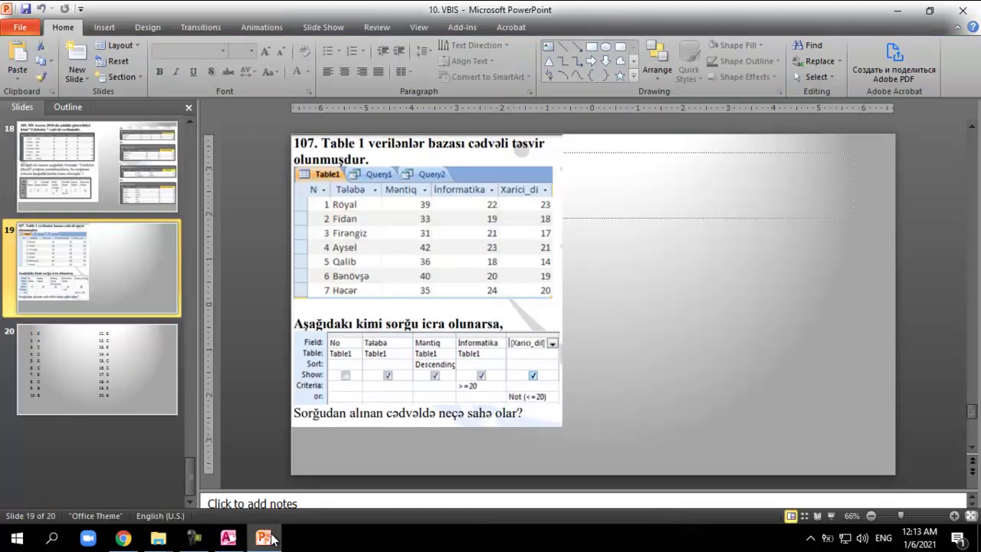
left_click(831, 515)
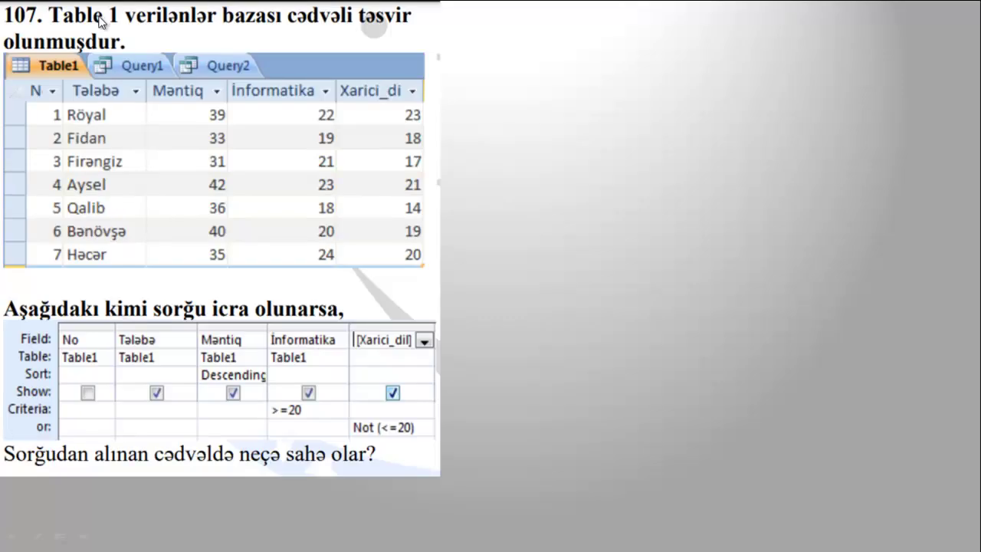
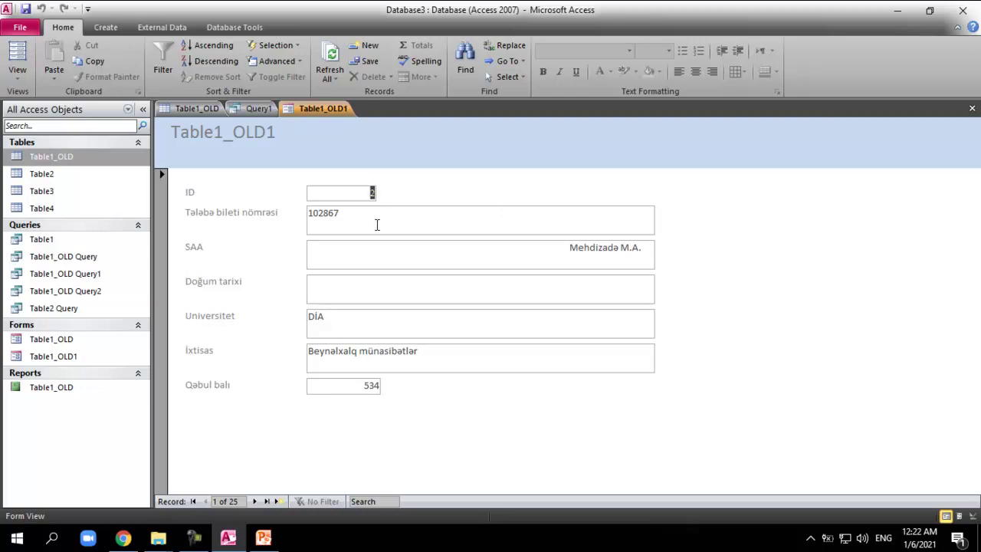
Step: Start a new blank student record in the Table1_OLD2 form
left_click(377, 222)
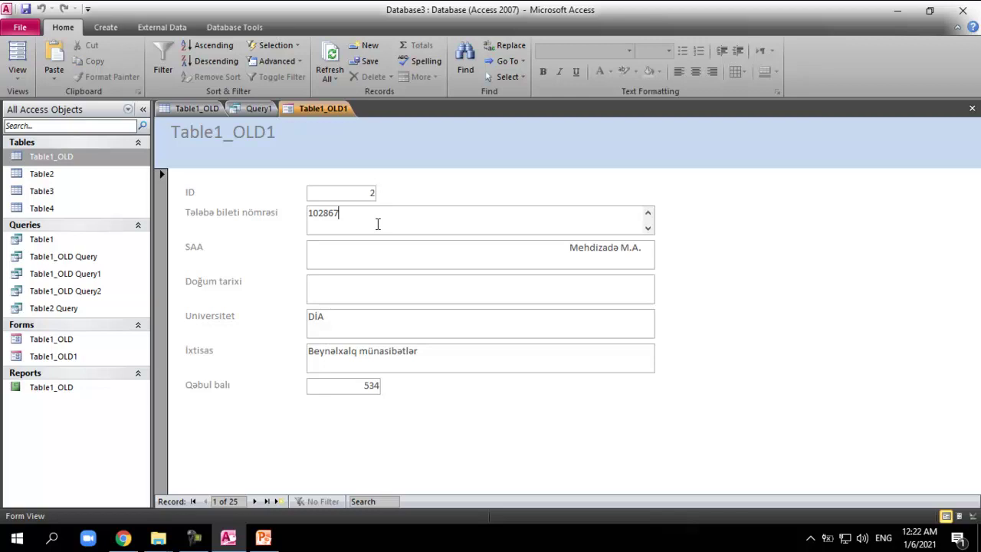
left_click(604, 286)
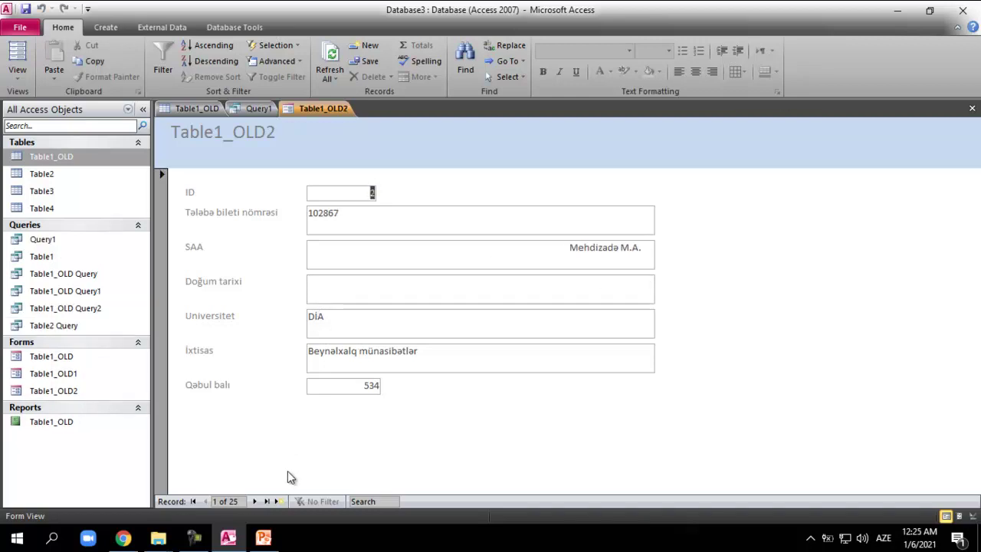
left_click(278, 502)
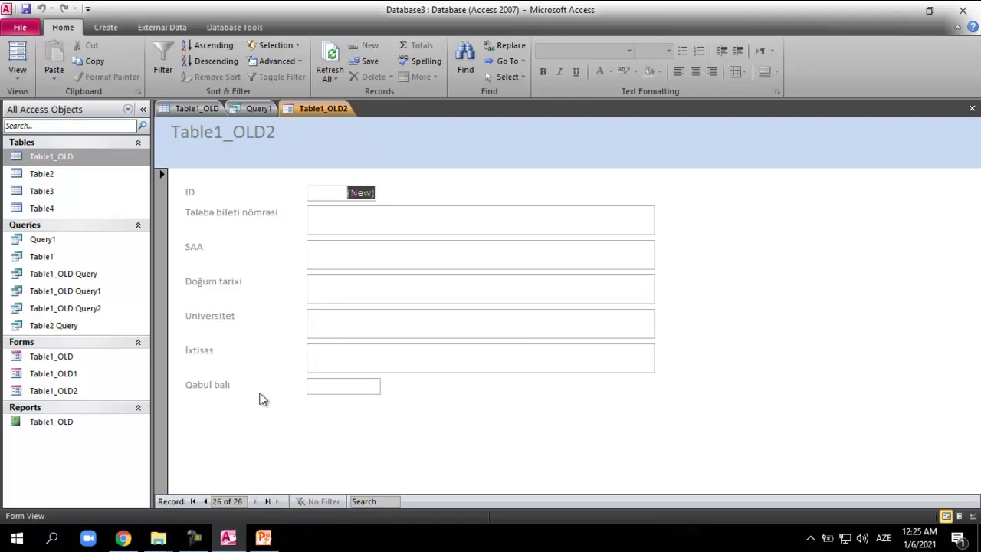
Step: Enter the student ticket number and the student's name in the SAA field
left_click(372, 219)
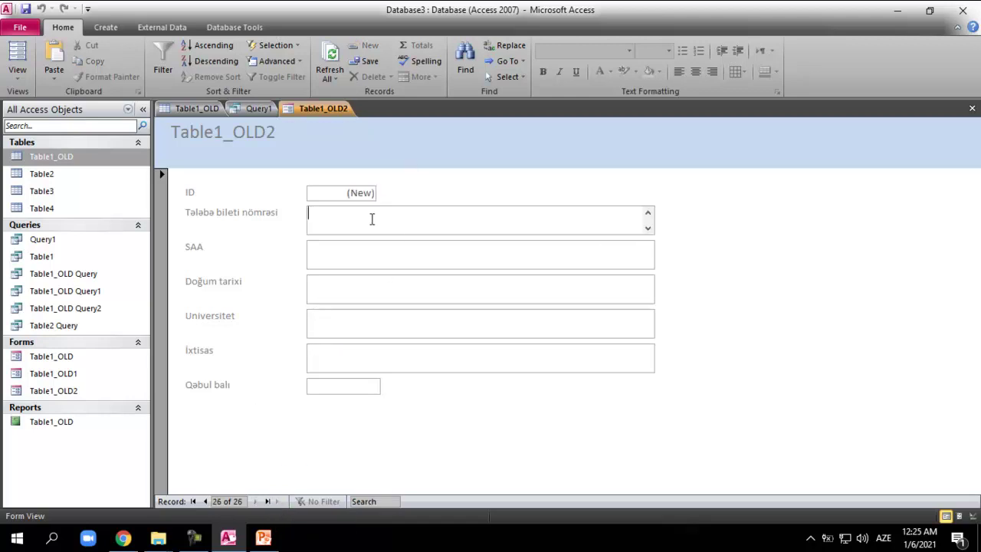
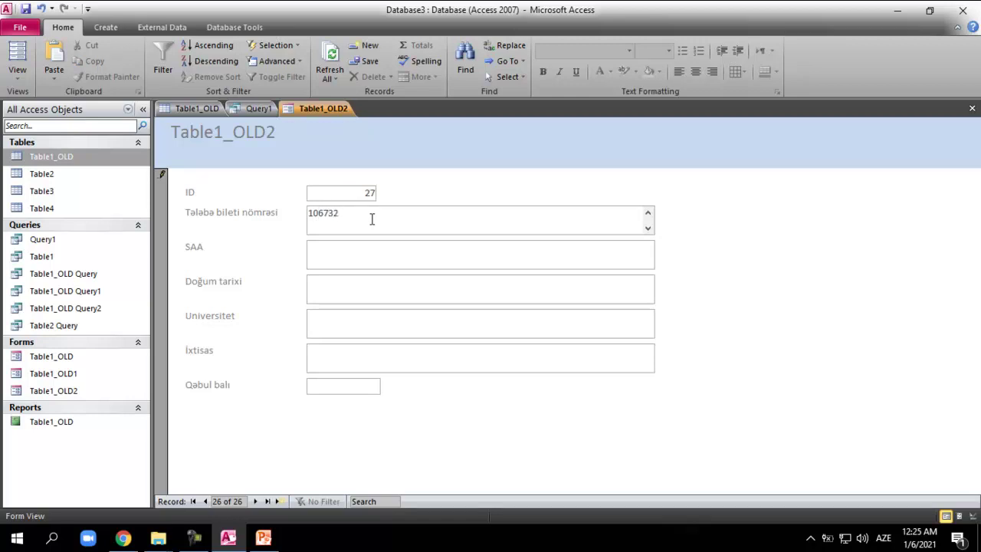
key("Caps_Lock")
left_click(364, 249)
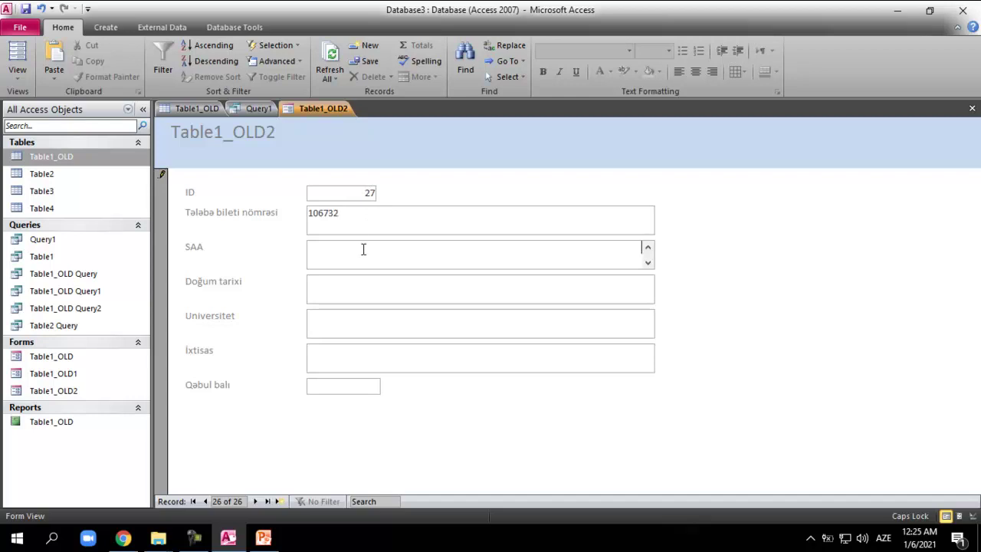
key("BackSpace")
key("BackSpace")
key("BackSpace")
key("BackSpace")
key("Caps_Lock")
key("Tab")
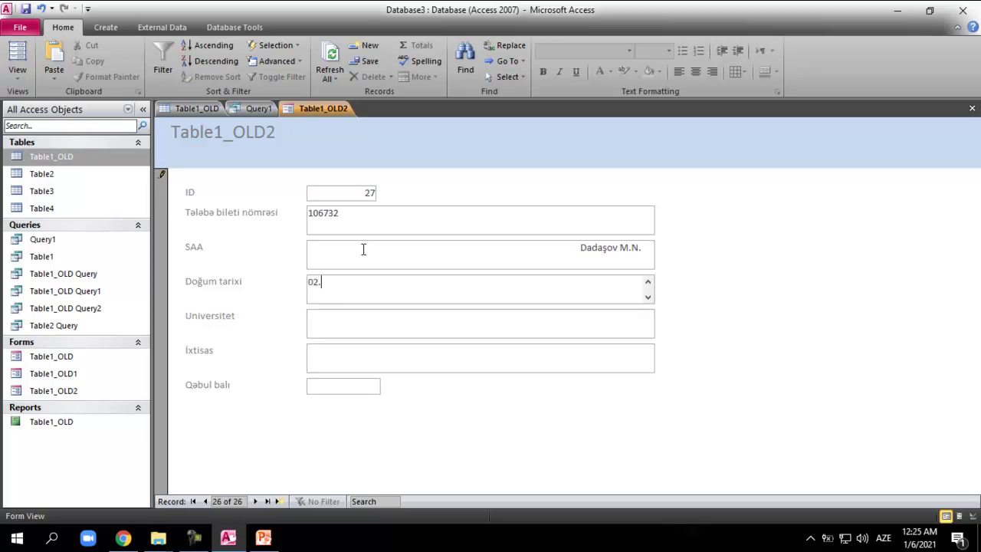
key("Tab")
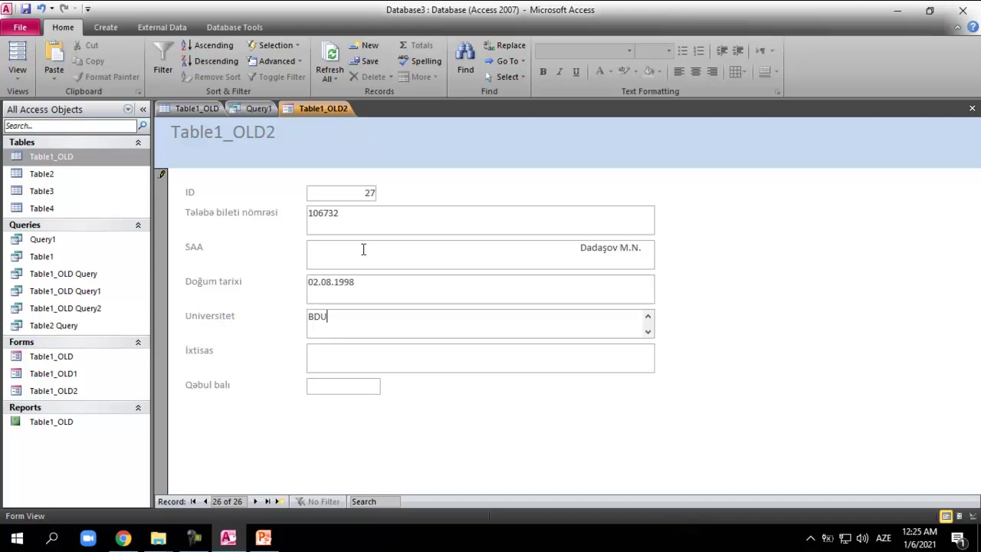
key("Tab")
key("Tab")
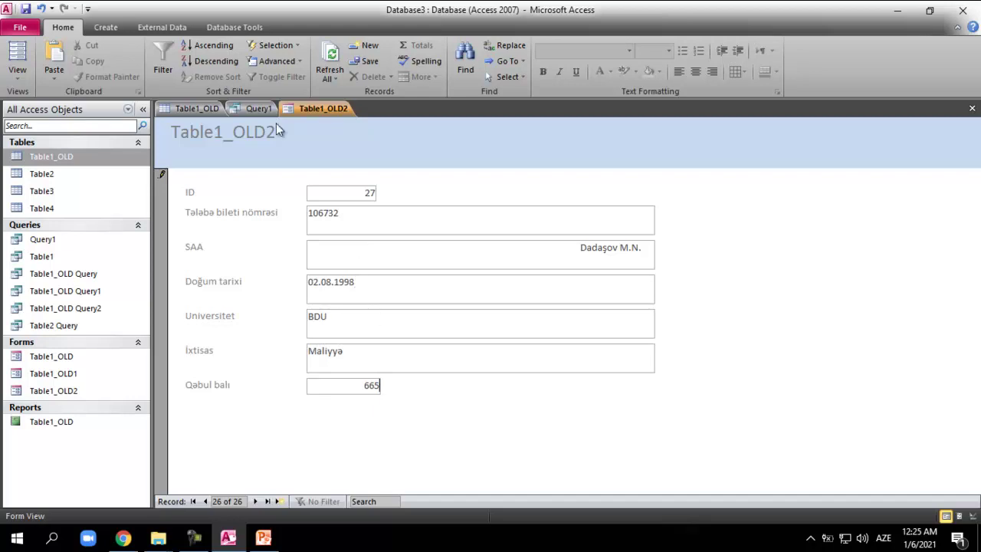
Step: Save the new record and refresh the Table1_OLD datasheet to show row 27
left_click(175, 107)
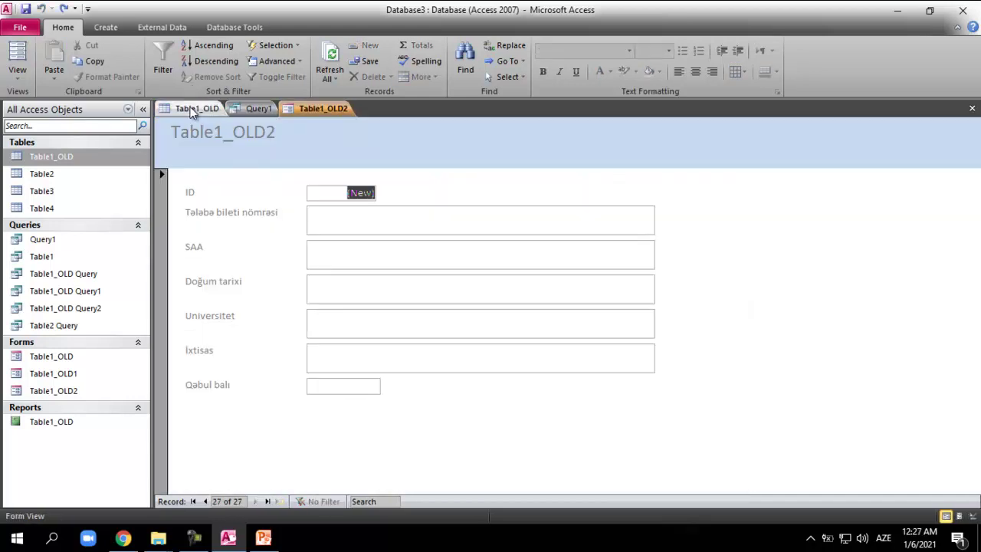
left_click(192, 110)
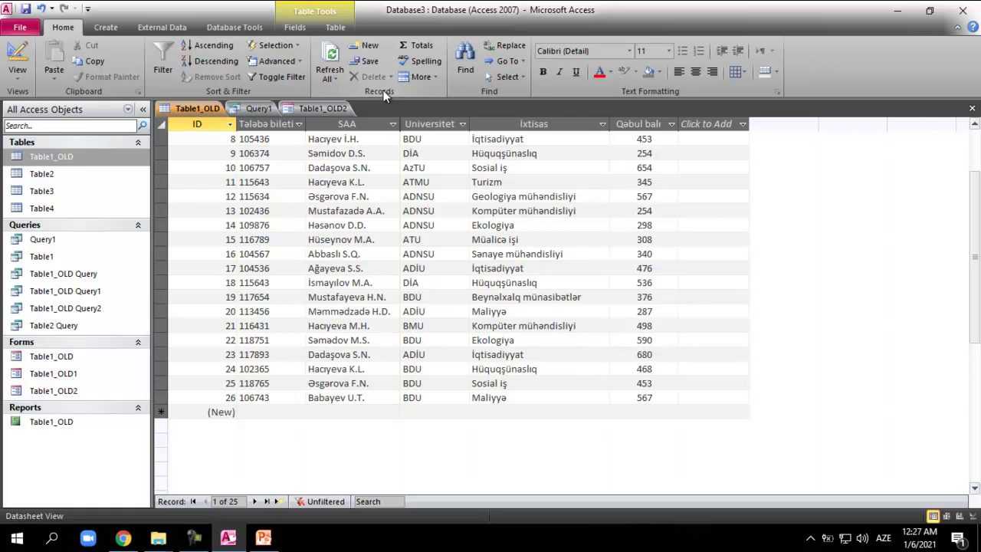
left_click(339, 66)
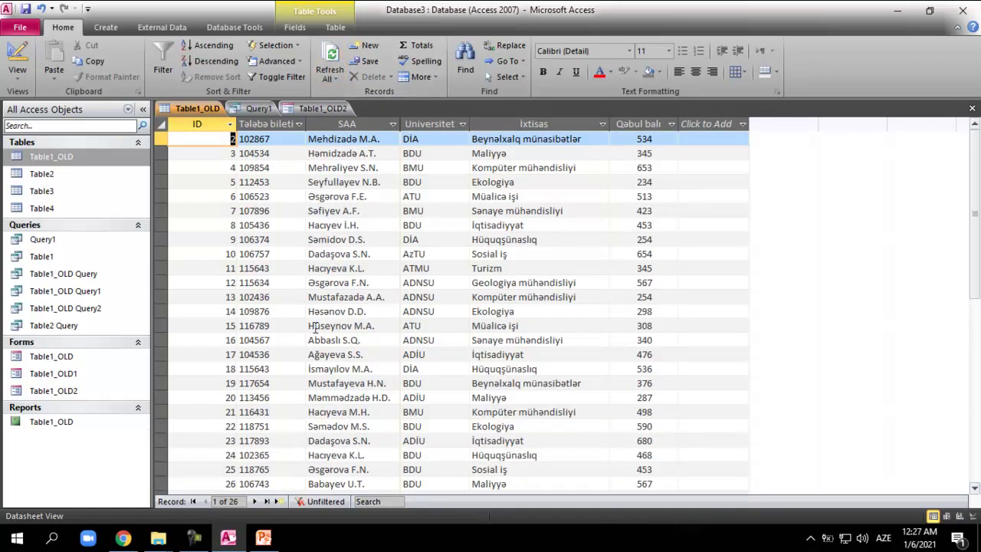
scroll(315, 326, "down", 2)
scroll(315, 327, "down", 1)
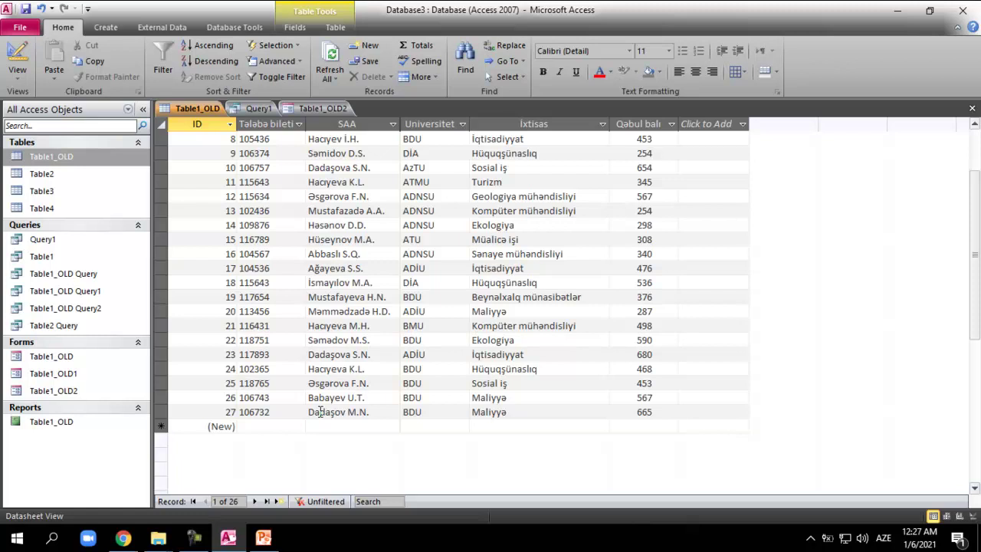
Step: Show the PowerPoint slide on Access 2010's main objects, end the slideshow, and return to Access
left_click(193, 538)
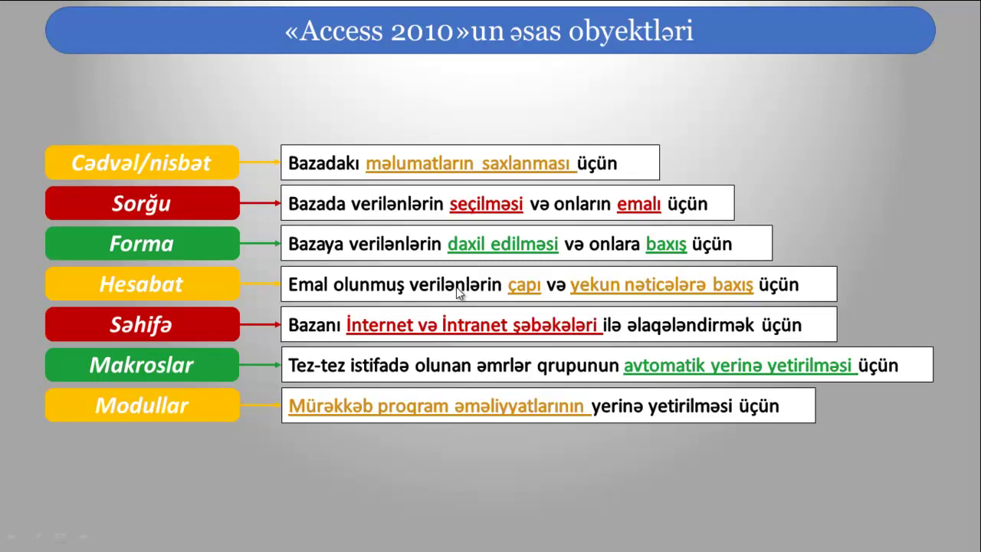
key("Escape")
key("alt+Tab")
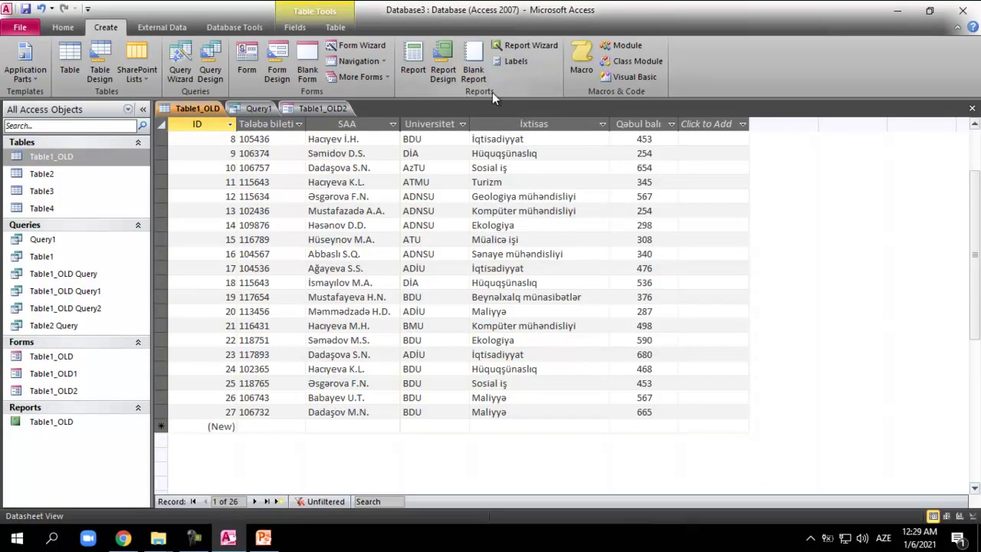
Step: Run the Report Wizard on Table1_OLD with all seven fields and default options
left_click(532, 46)
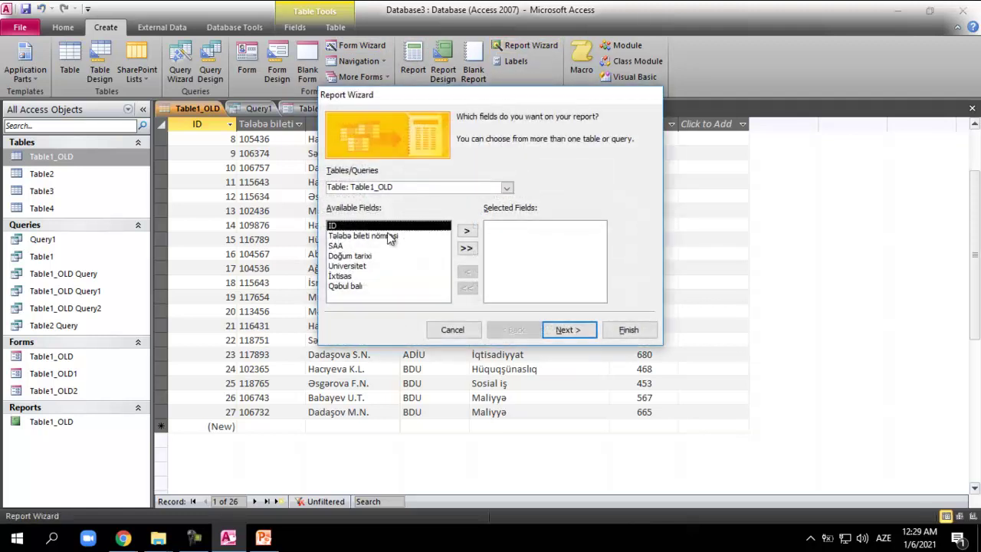
left_click(466, 248)
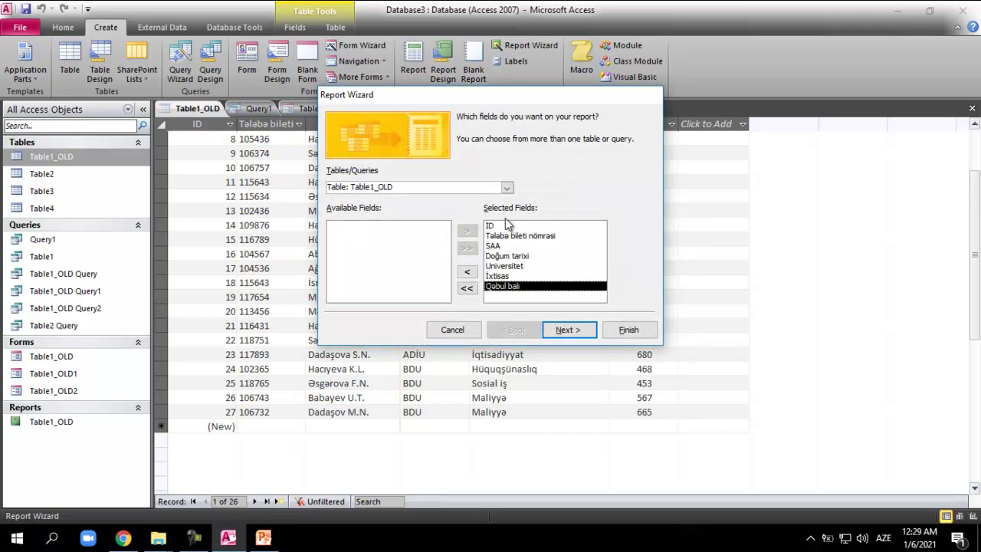
left_click(584, 331)
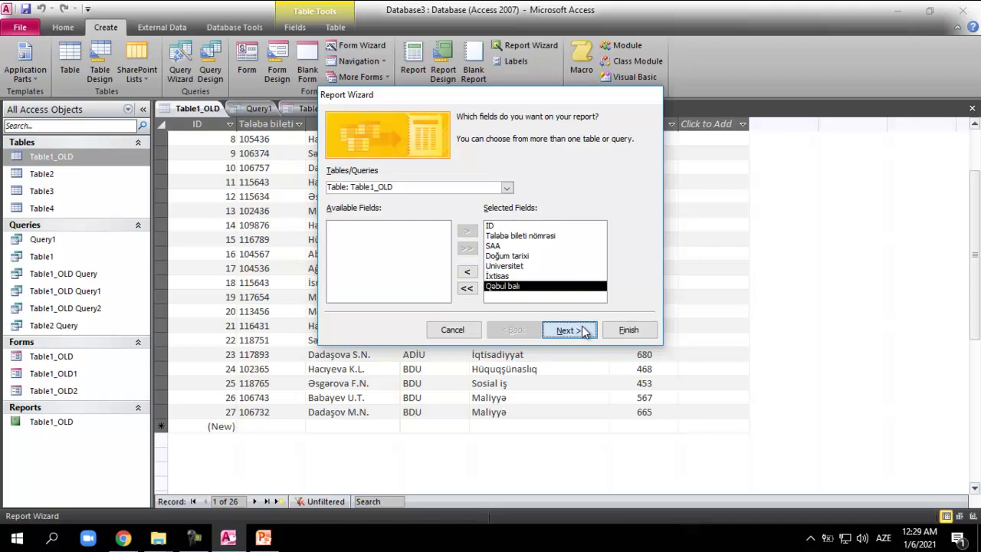
left_click(586, 331)
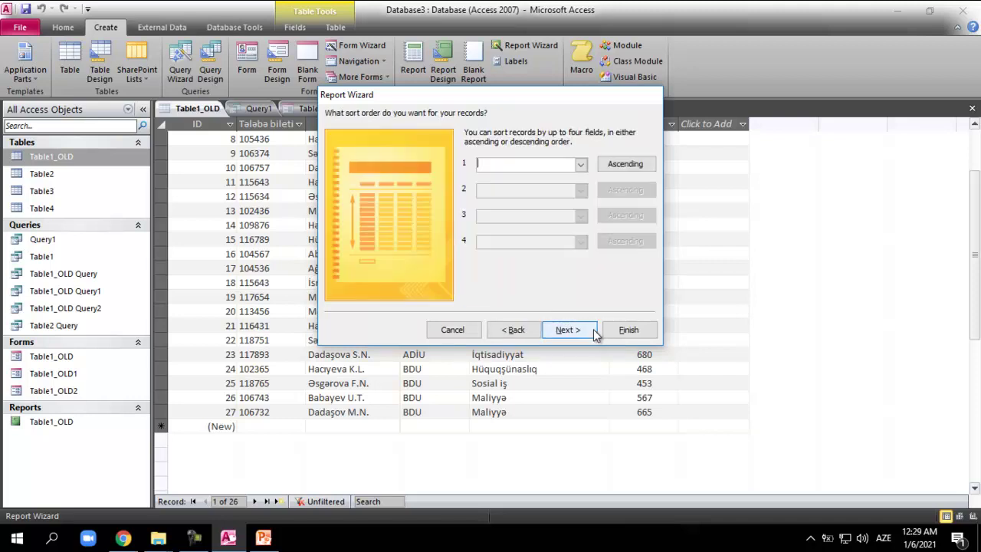
left_click(622, 331)
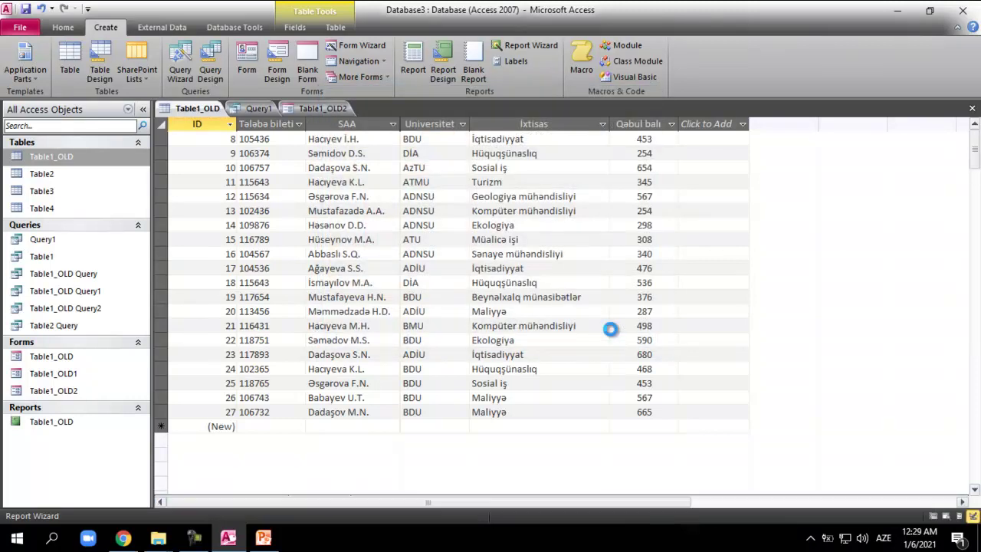
Step: Browse the Table1_OLD1 print preview, zooming out to the full page and back in
scroll(352, 218, "down", 10)
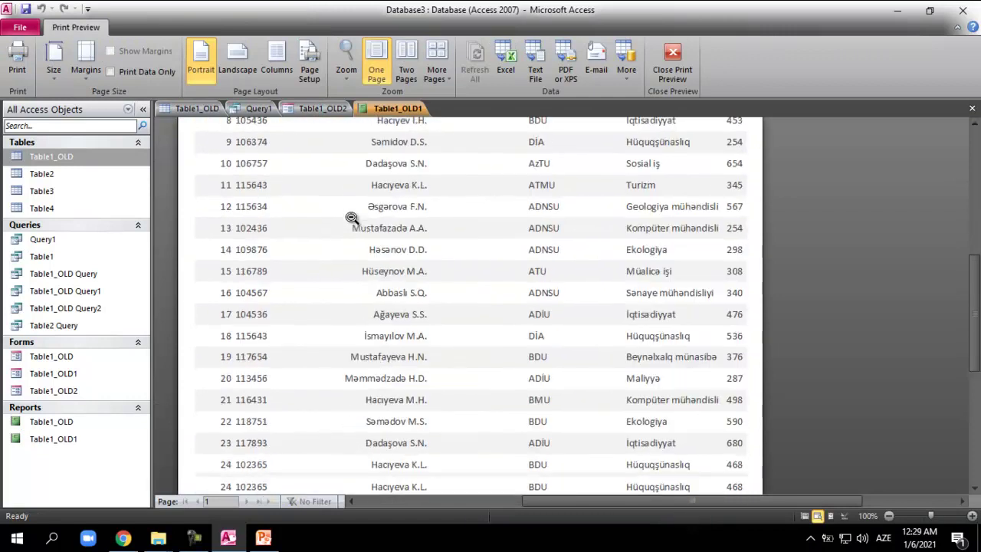
scroll(352, 217, "up", 5)
scroll(351, 218, "up", 5)
scroll(366, 186, "down", 4)
scroll(366, 186, "down", 4)
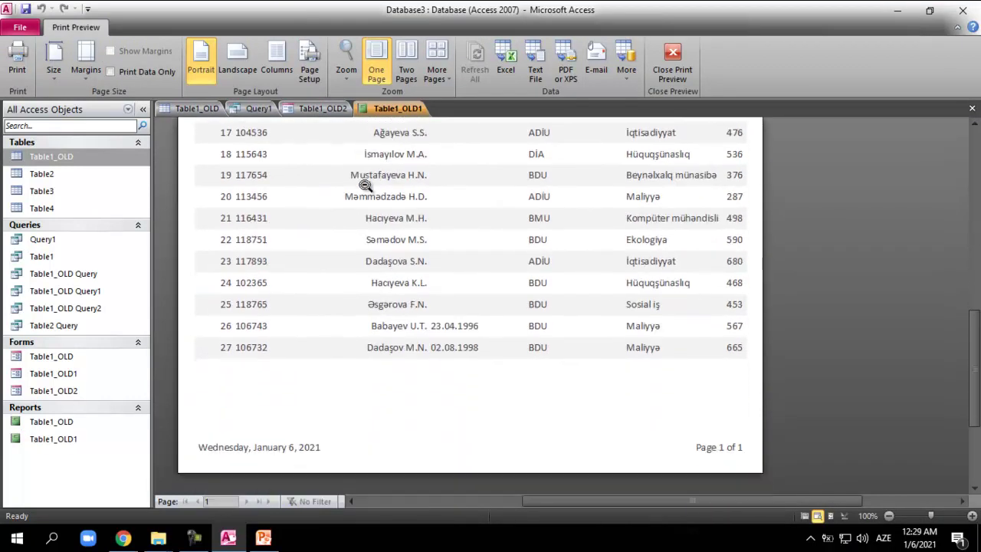
scroll(366, 186, "up", 3)
scroll(366, 186, "up", 4)
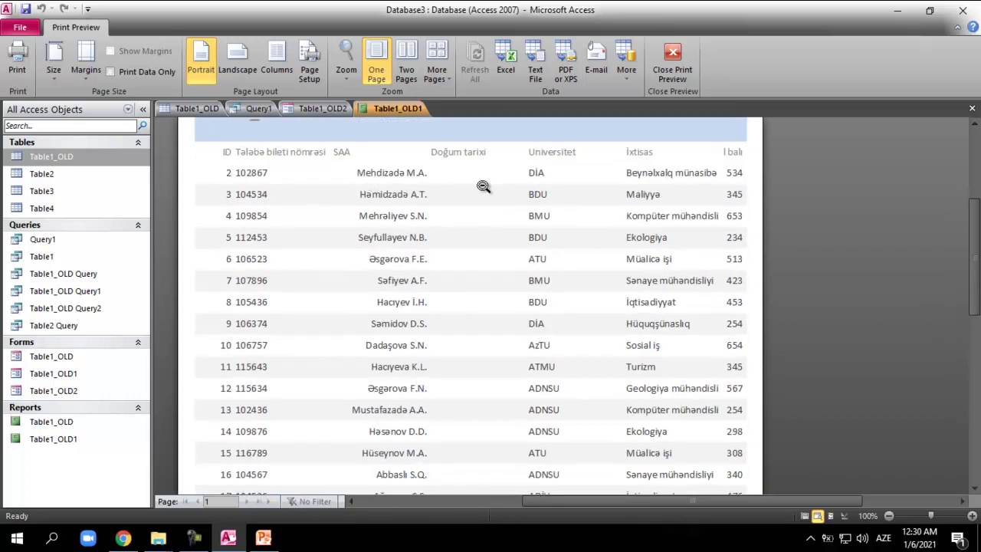
scroll(483, 186, "up", 1)
scroll(445, 210, "down", 5)
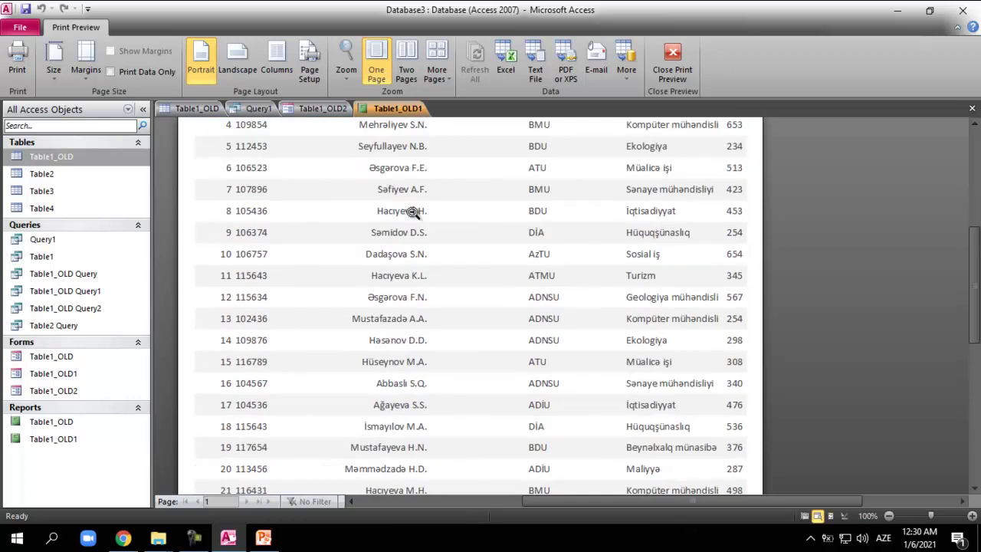
scroll(412, 212, "down", 1)
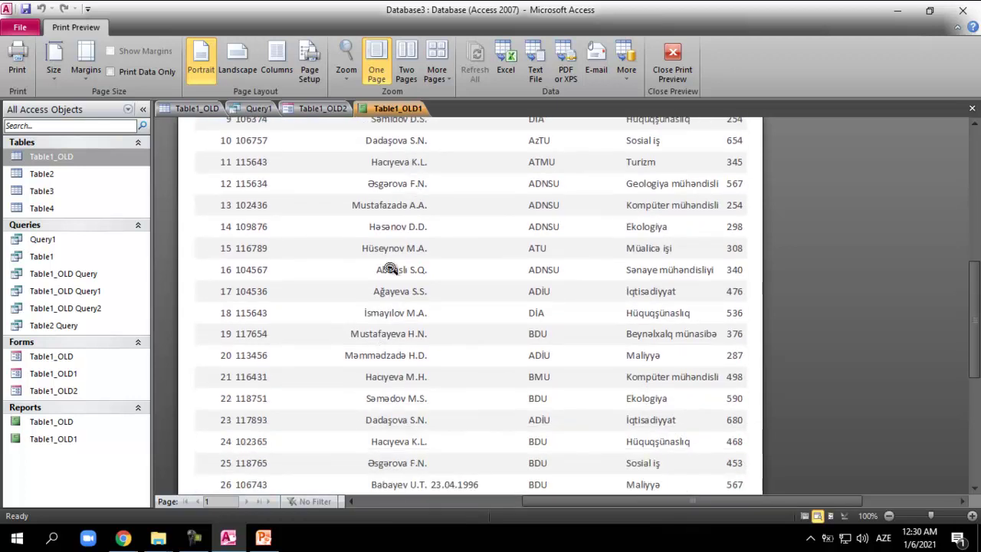
scroll(390, 269, "down", 3)
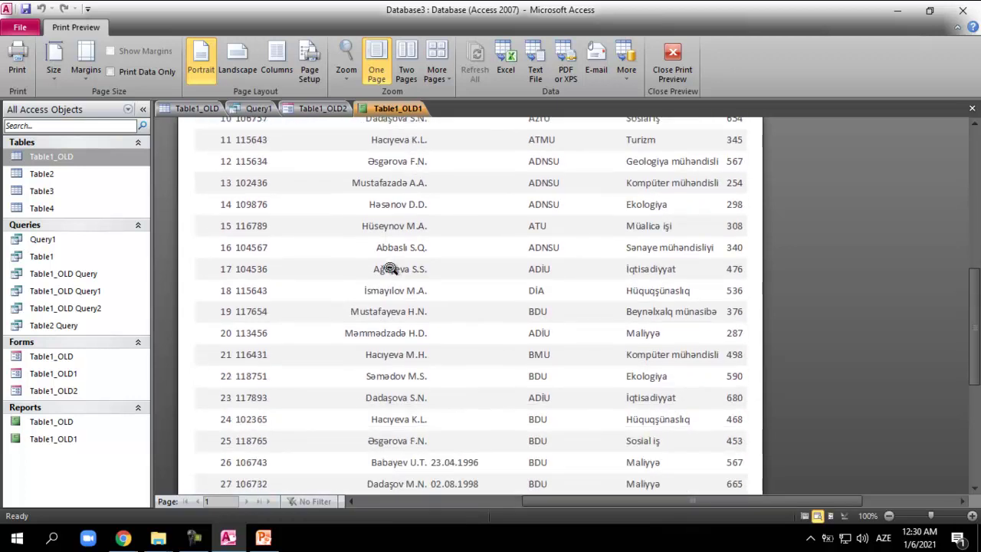
scroll(391, 266, "up", 5)
scroll(390, 268, "up", 3)
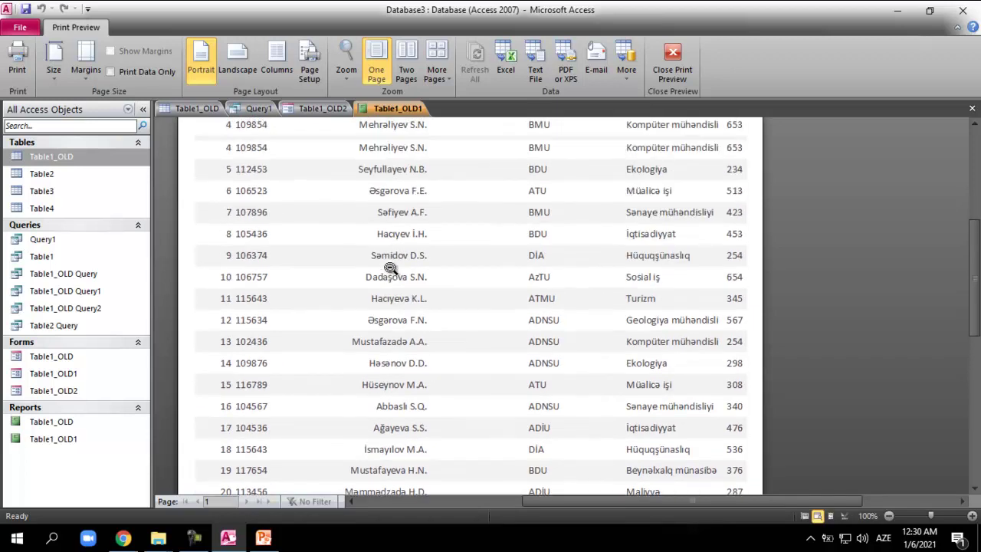
scroll(390, 266, "down", 5)
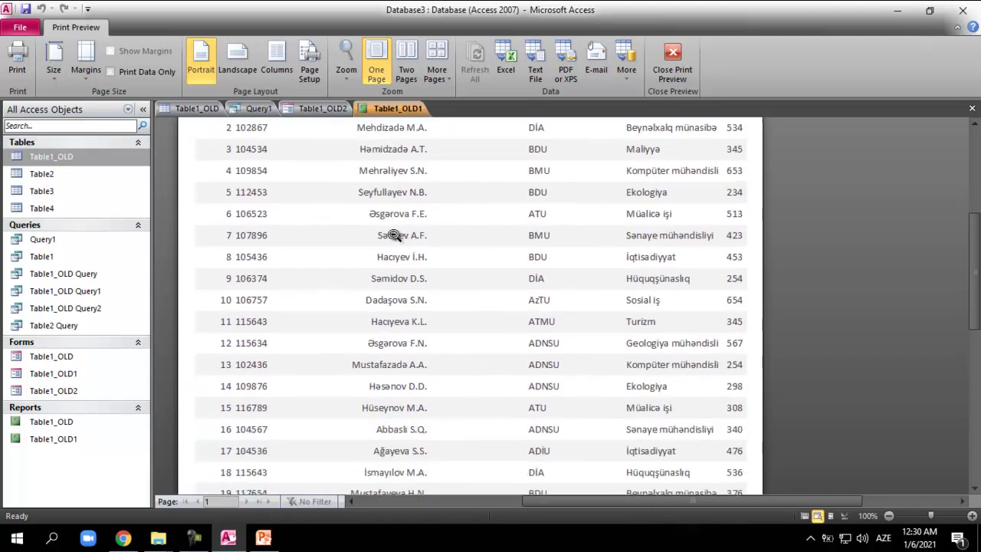
scroll(394, 234, "down", 1)
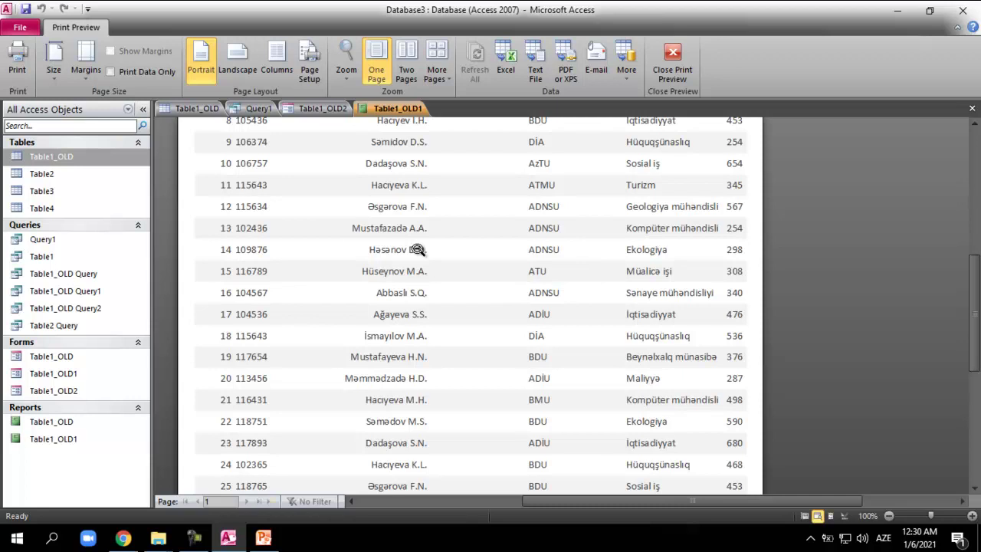
left_click(417, 249)
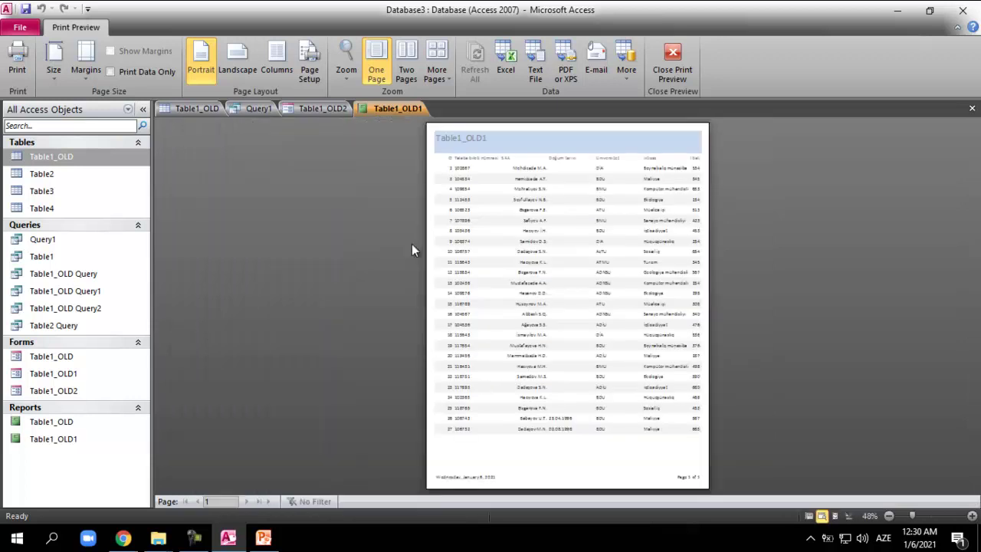
left_click(569, 255)
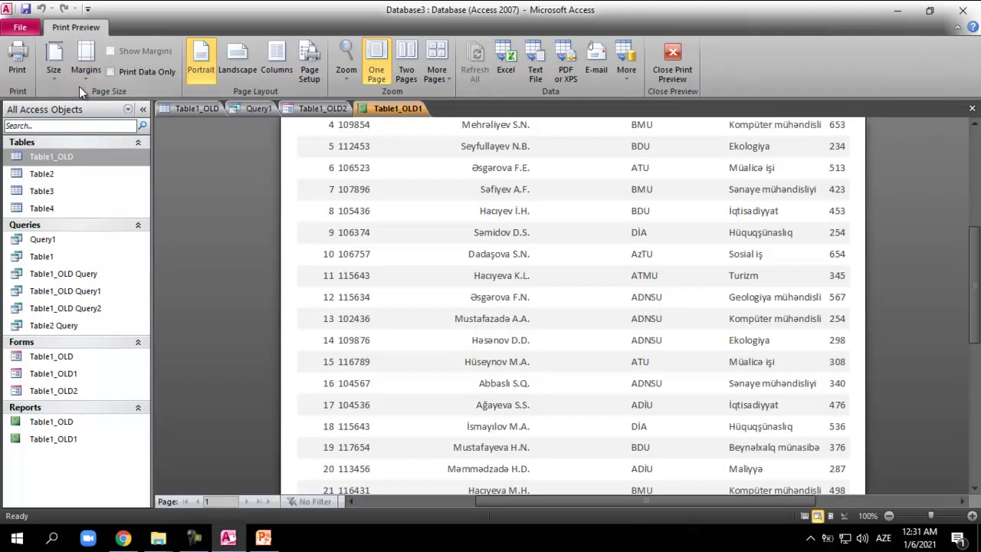
Step: Reopen the Table1_OLD datasheet, then return to the slide on Access 2010's main objects
double_click(59, 156)
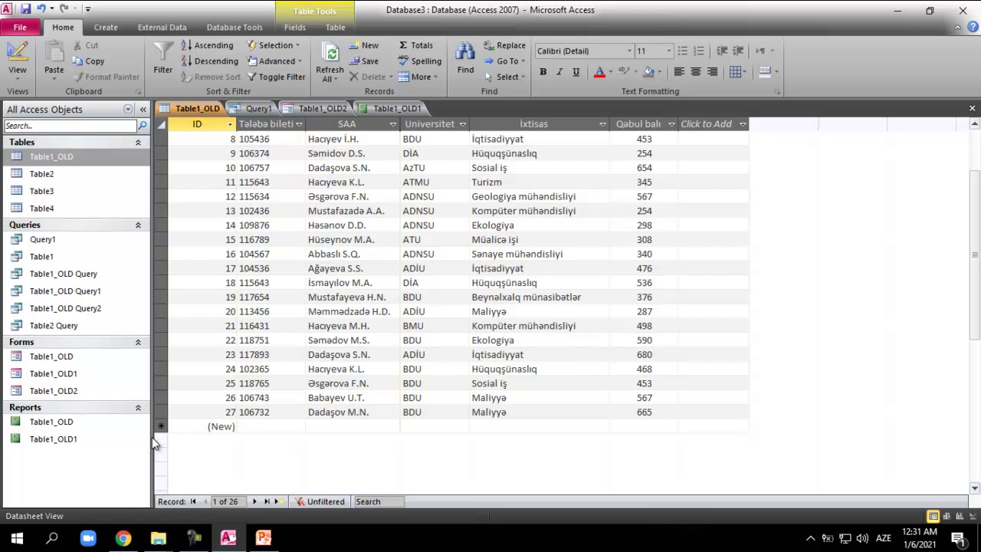
left_click(194, 537)
left_click(880, 88)
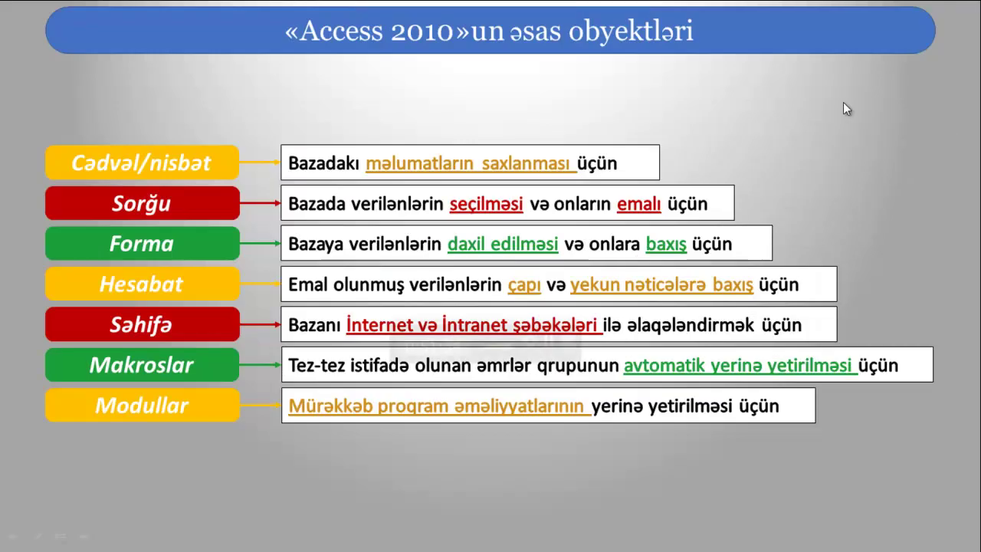
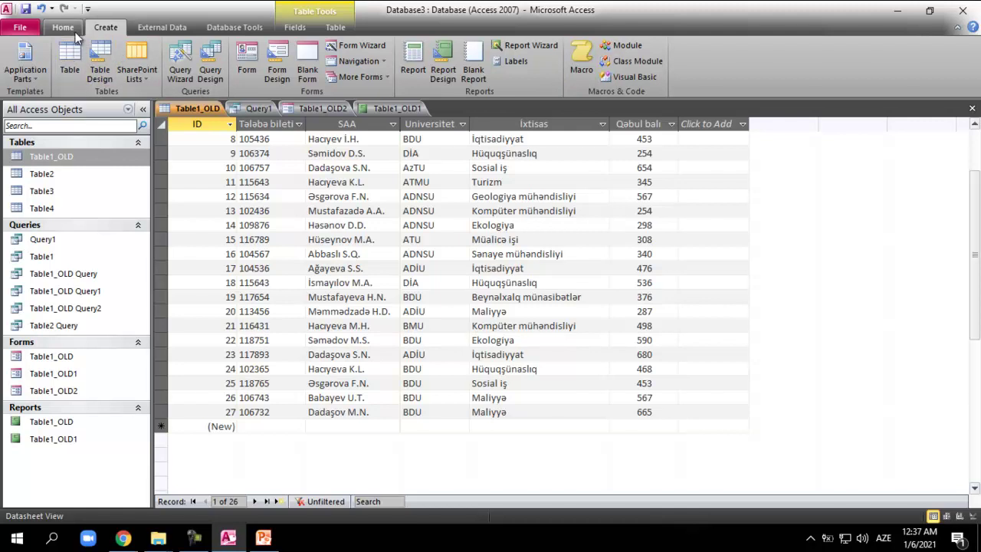
Step: Look over the recent databases list in the File backstage, then return to Database3's Info page
left_click(19, 29)
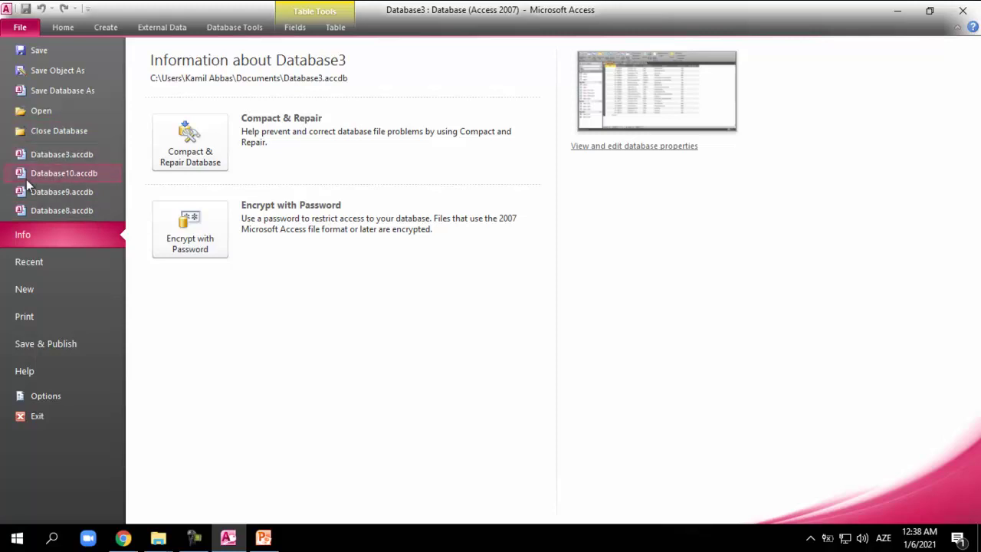
left_click(41, 260)
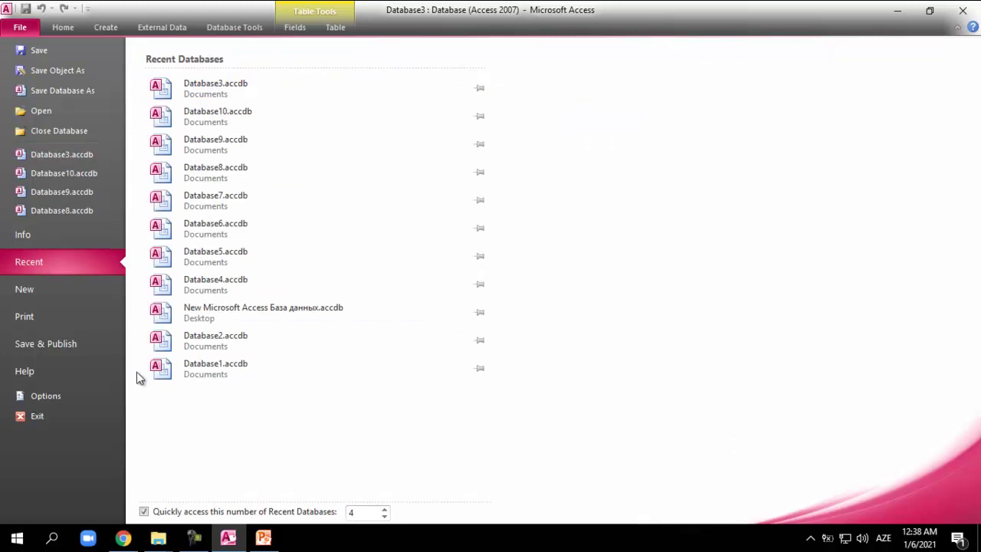
left_click(85, 240)
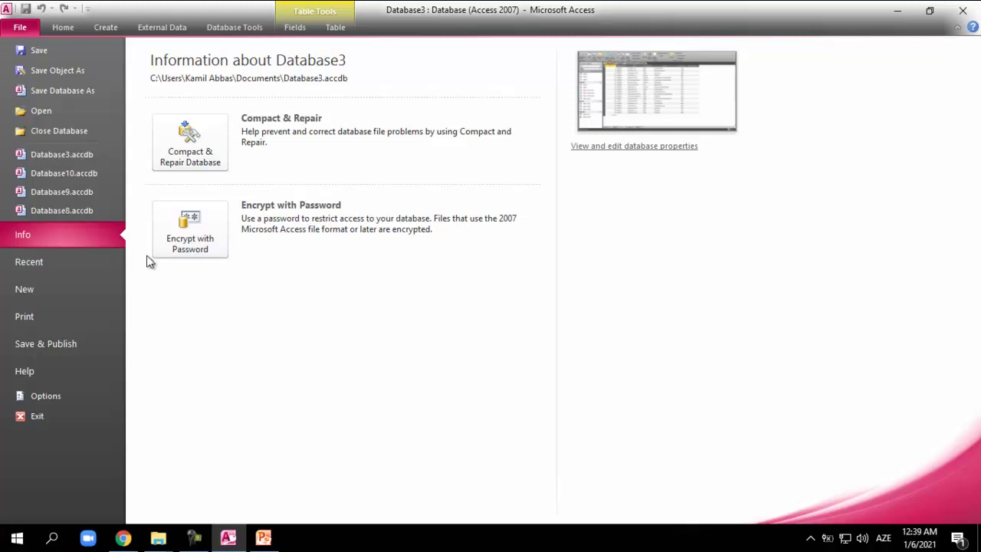
left_click(194, 537)
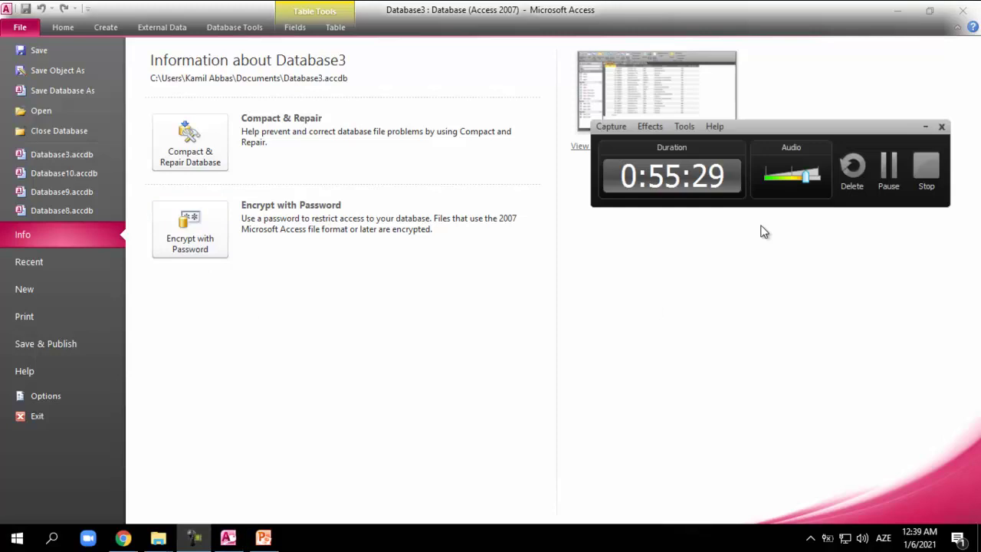
Step: Browse the backstage's Print, Save & Publish and Help pages, then close it to show the Table1_OLD datasheet
left_click(888, 170)
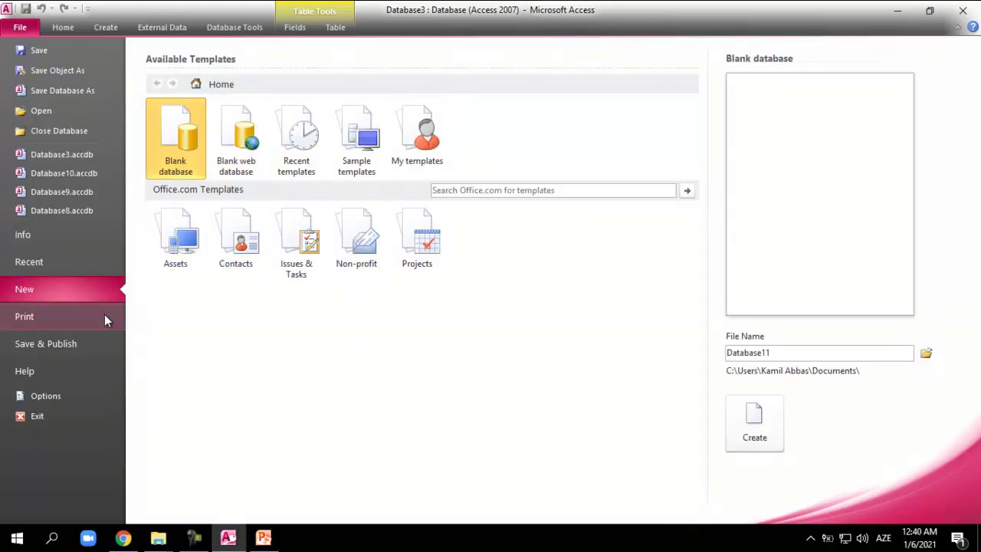
left_click(77, 317)
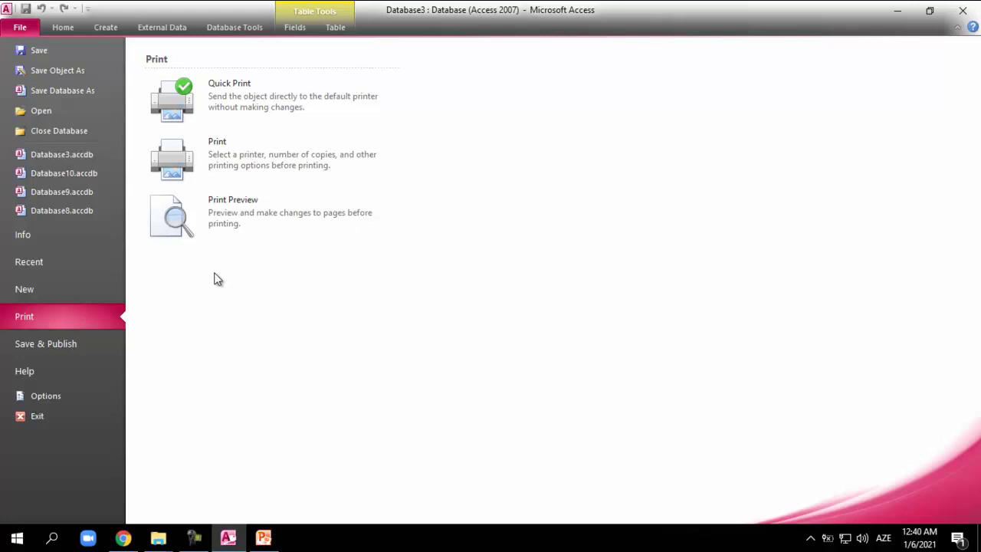
left_click(73, 345)
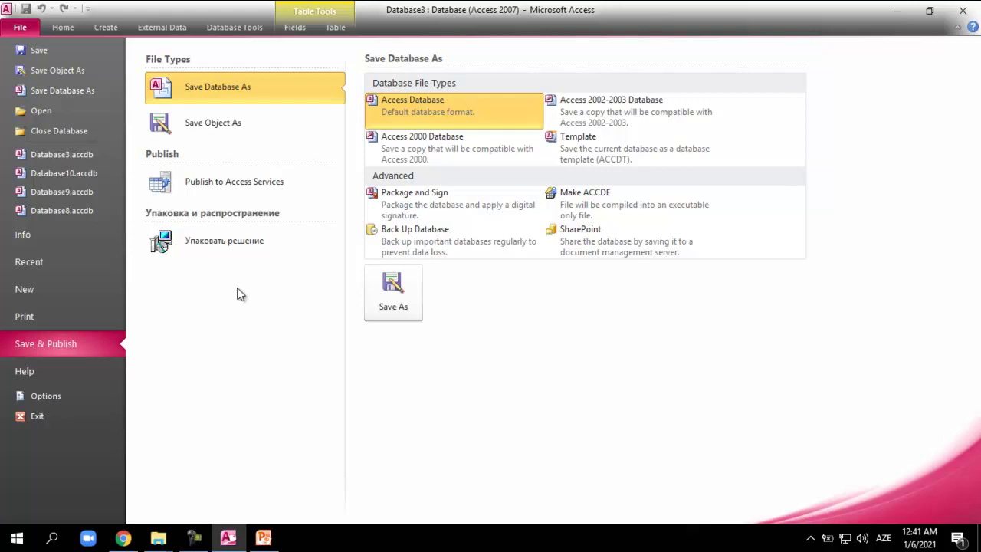
left_click(51, 372)
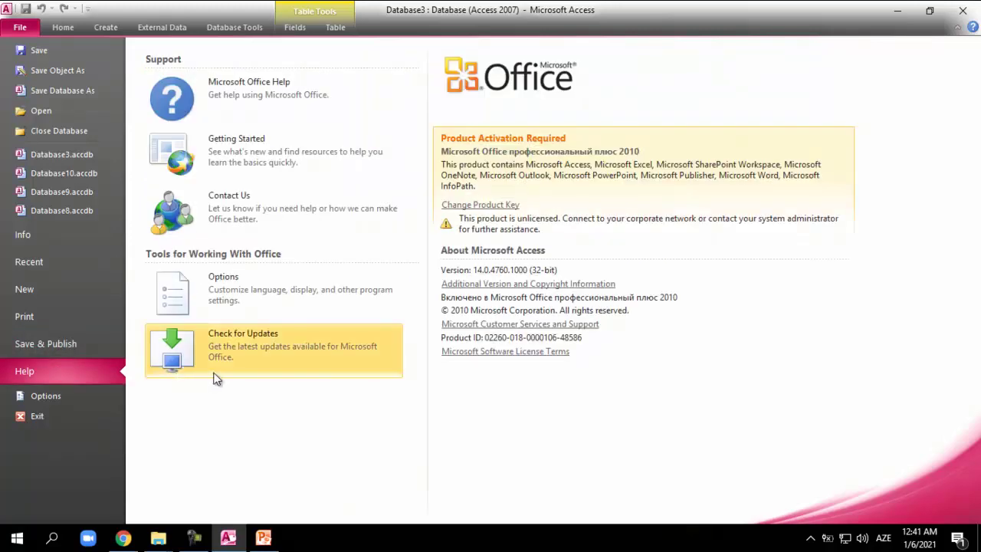
left_click(57, 337)
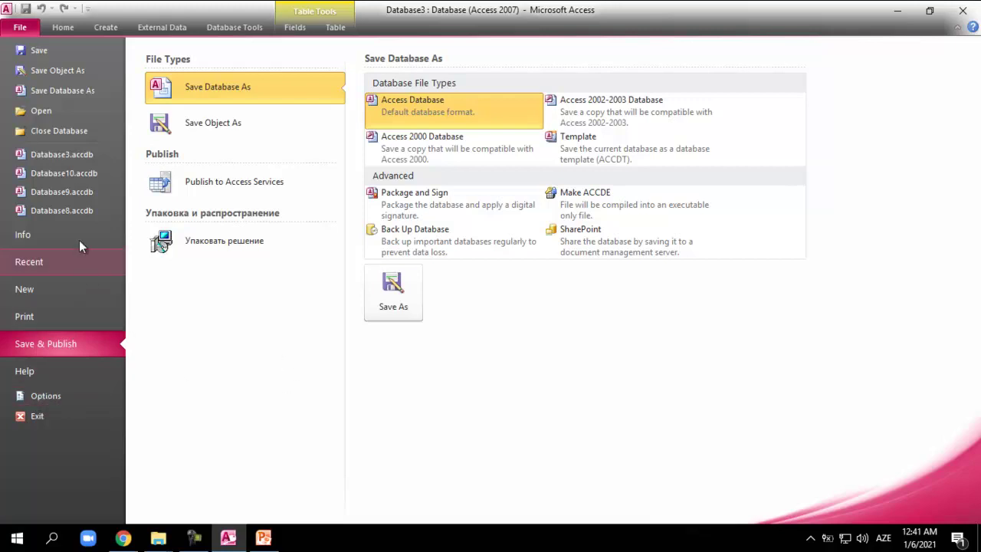
left_click(67, 31)
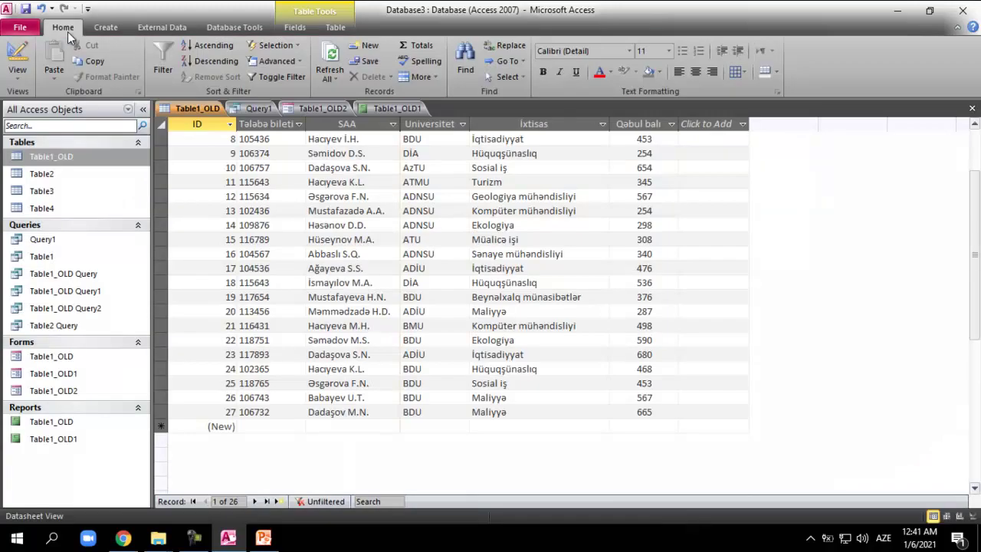
left_click(17, 77)
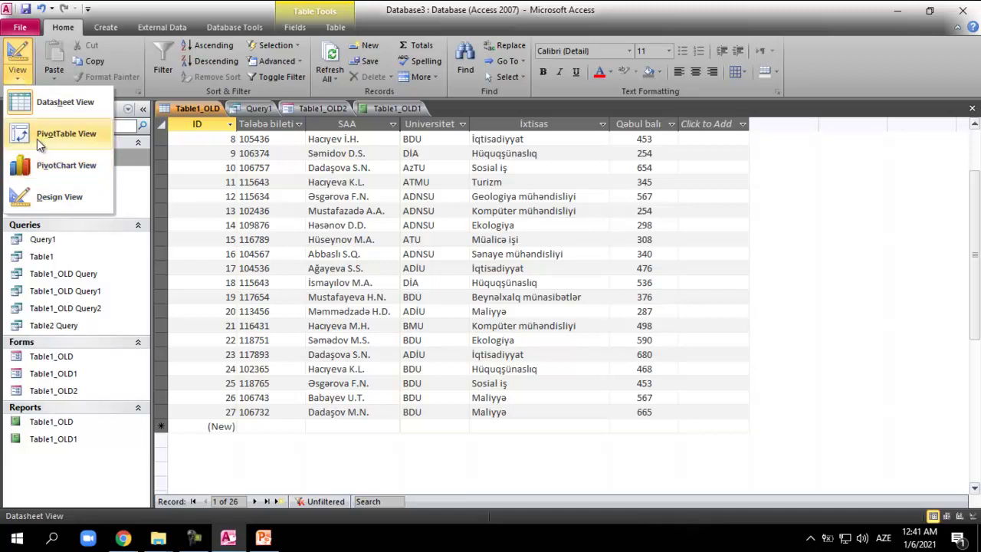
left_click(73, 102)
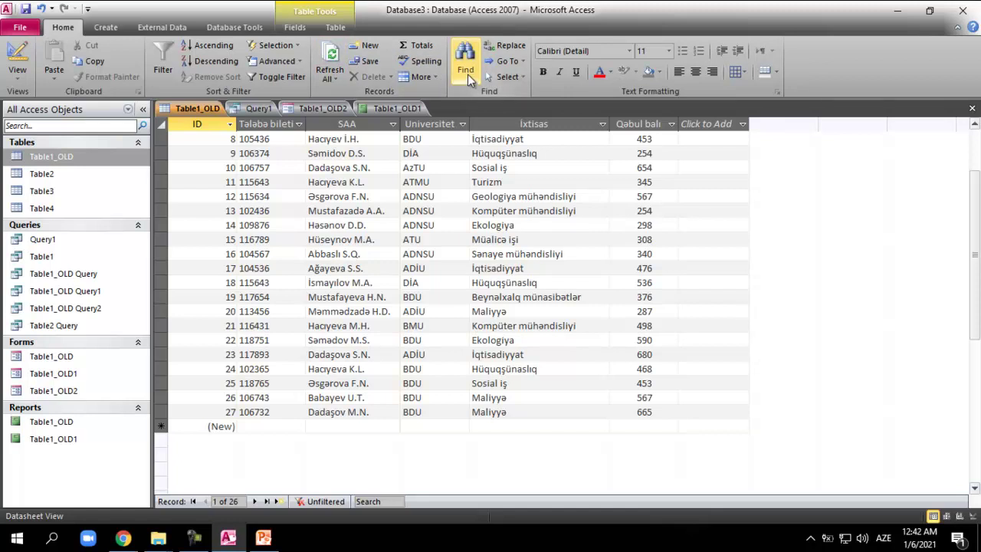
left_click(506, 76)
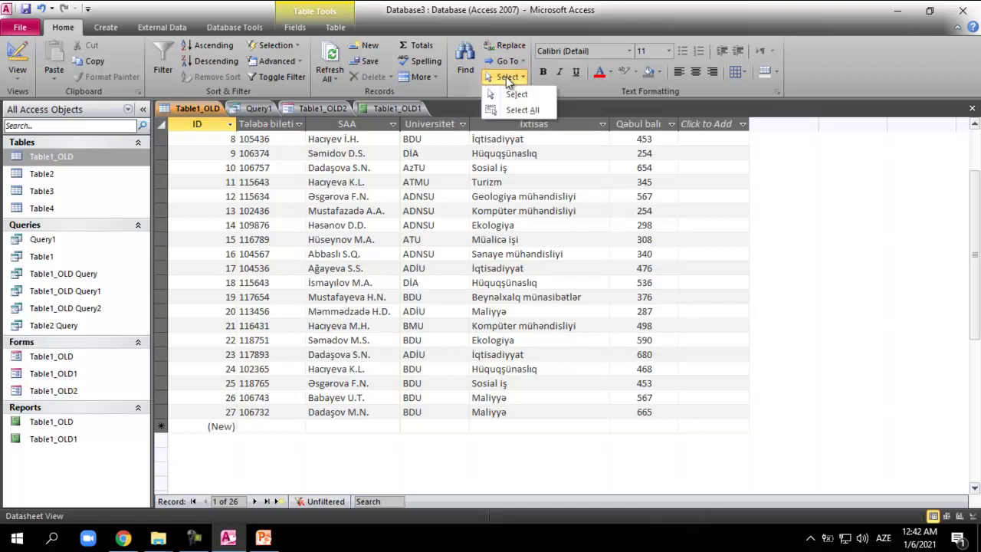
left_click(468, 86)
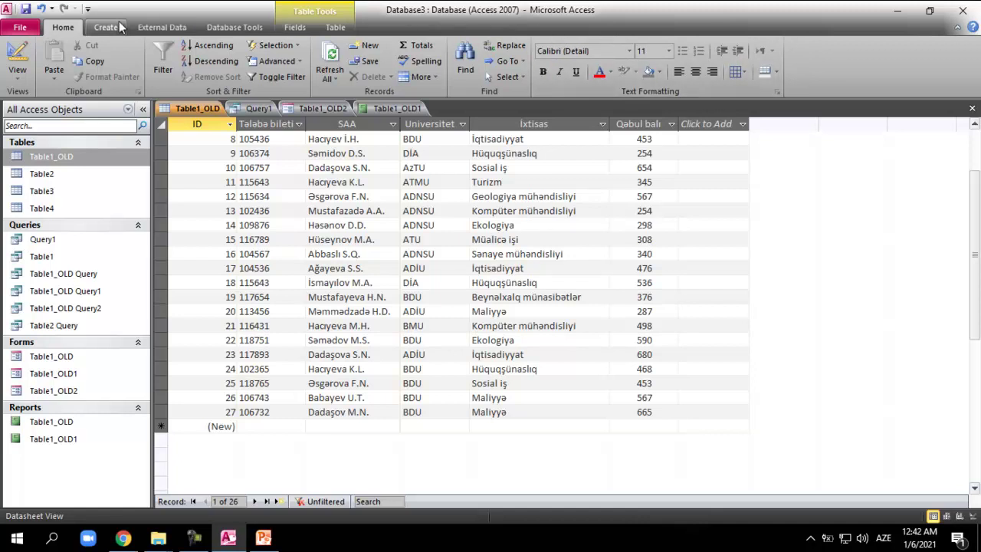
Step: Glance at External Data, then run Compact and Repair Database from Database Tools
left_click(158, 27)
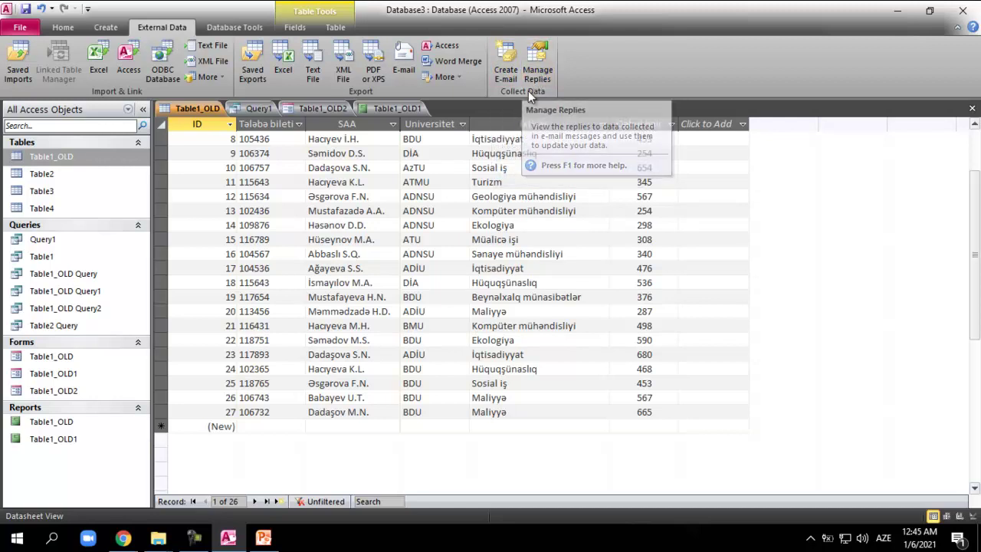
left_click(234, 27)
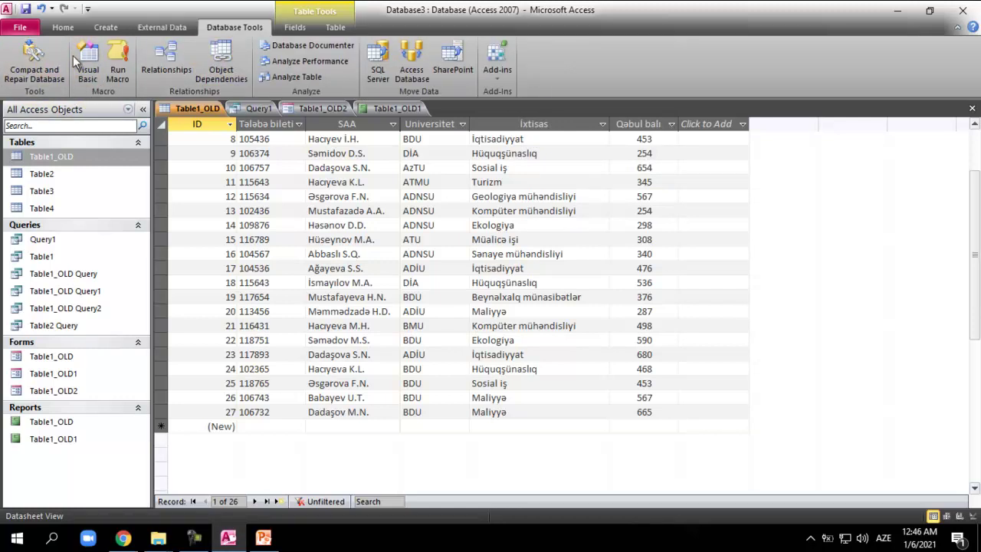
left_click(35, 85)
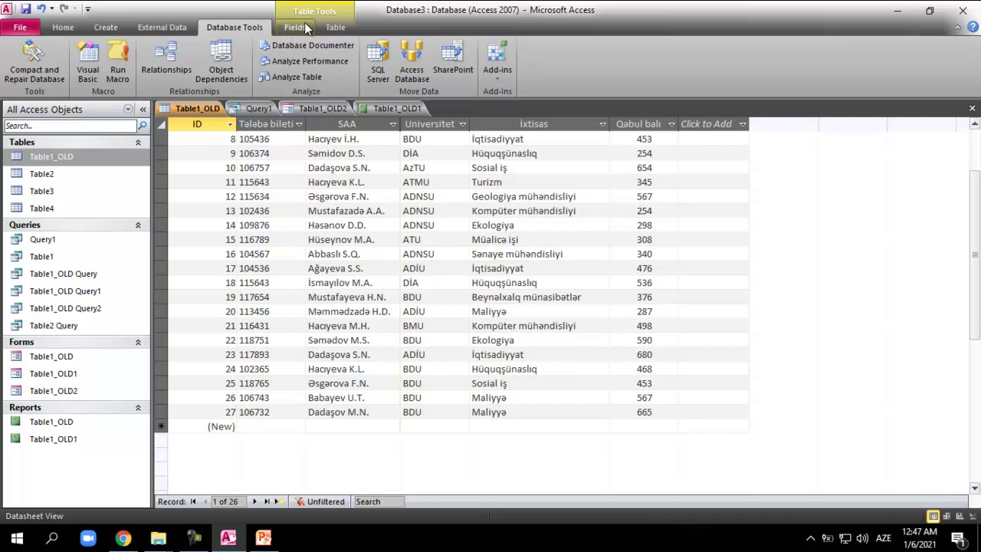
Step: View Table1_OLD's field design read-only, then return to Datasheet View
left_click(973, 516)
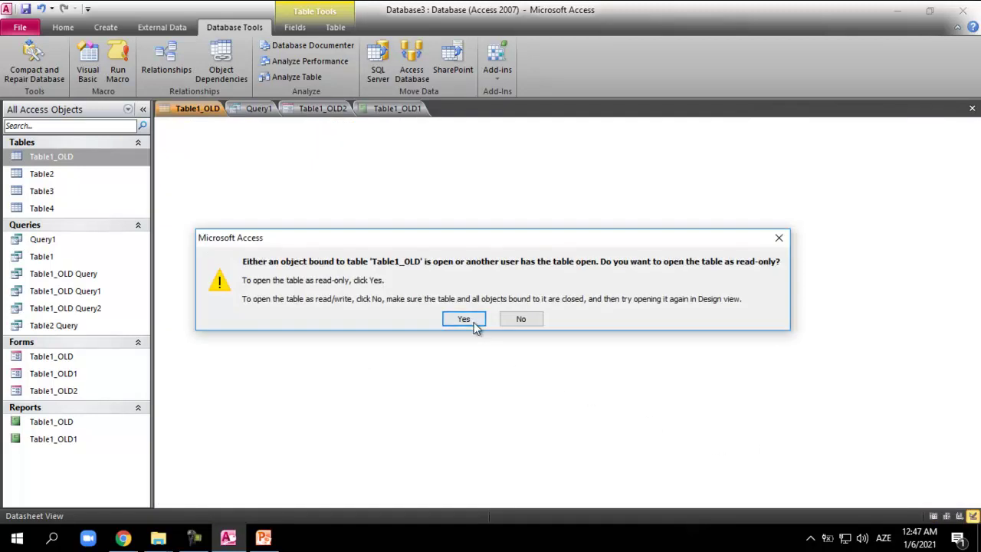
left_click(464, 318)
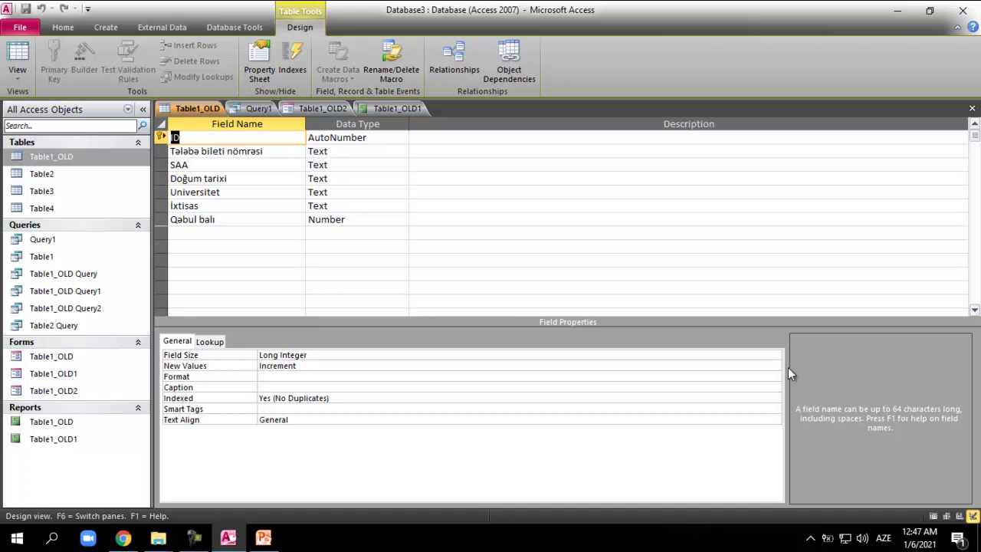
left_click(934, 516)
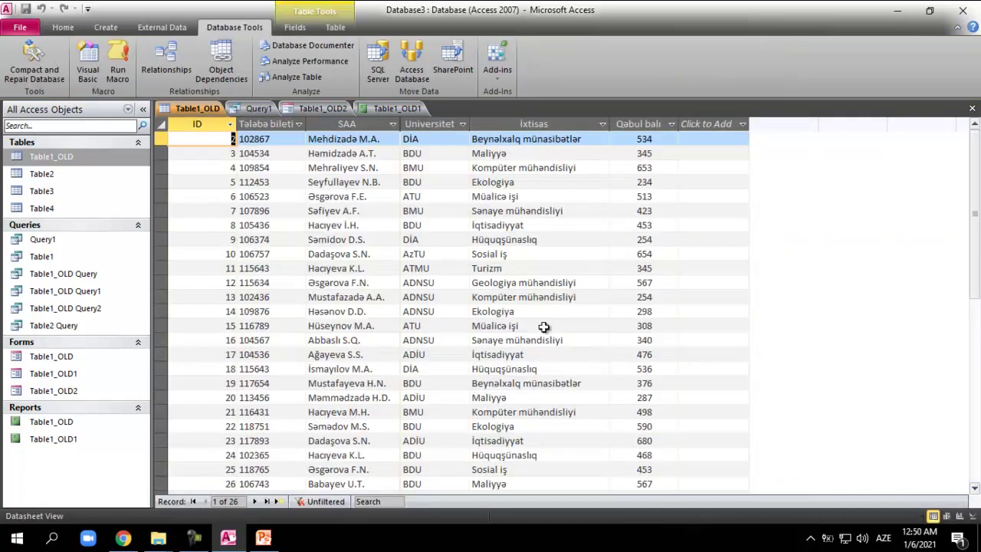
Step: Bring the 10. VBIS PowerPoint presentation forward and show slide 19 full-screen
mouse_move(275, 542)
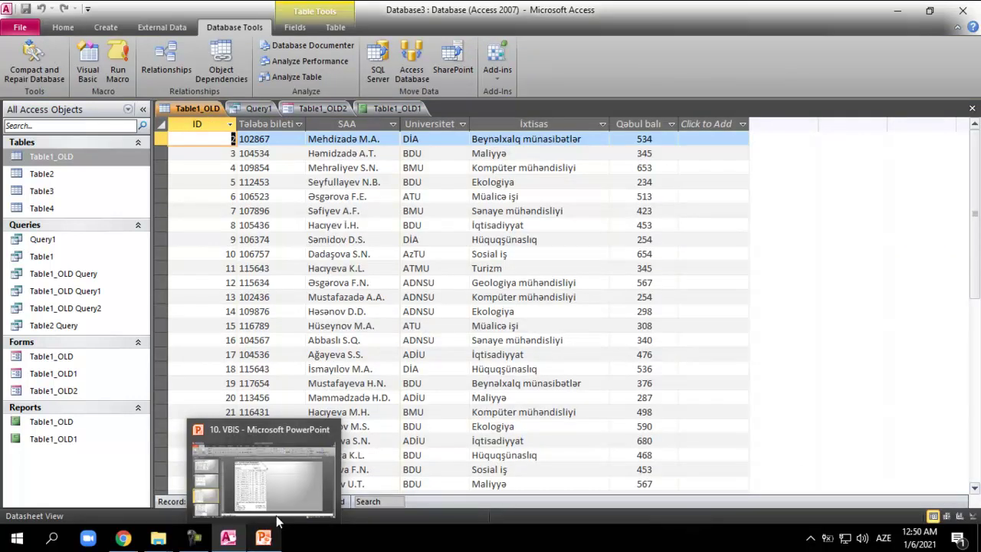
left_click(279, 491)
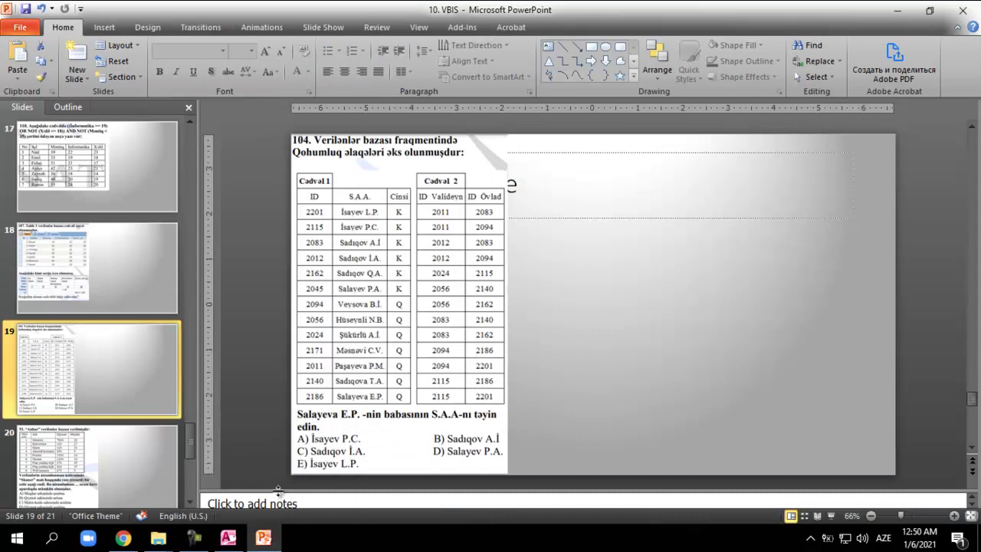
key("shift+F5")
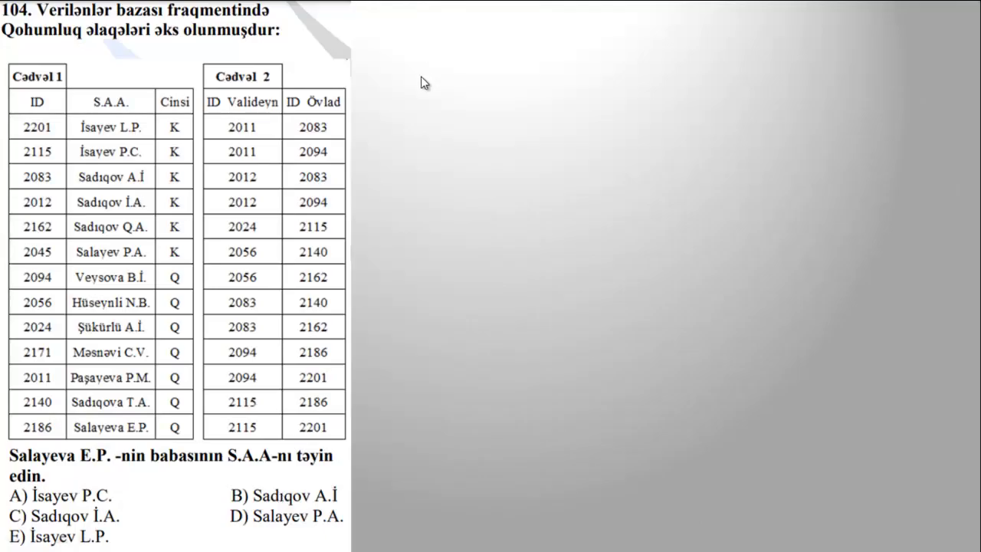